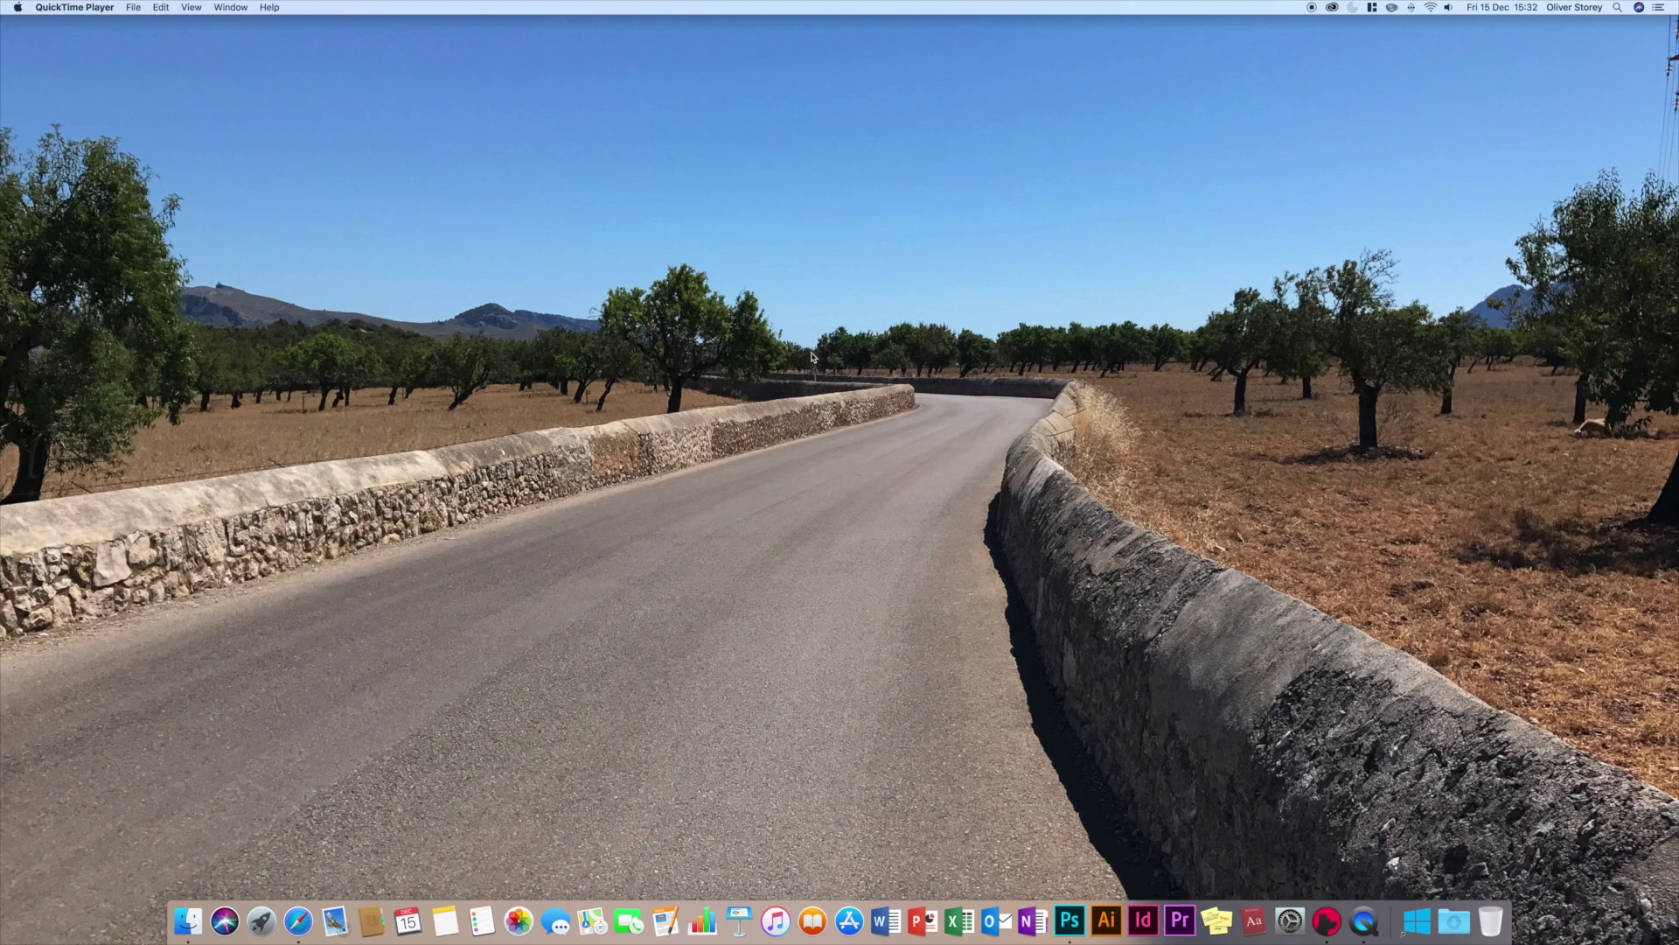
Step: Bring Astropad Studio forward, check its Wi-Fi connection Preferences, then dismiss the Astropad menu
{"action": "left_click", "coordinate": [1328, 918]}
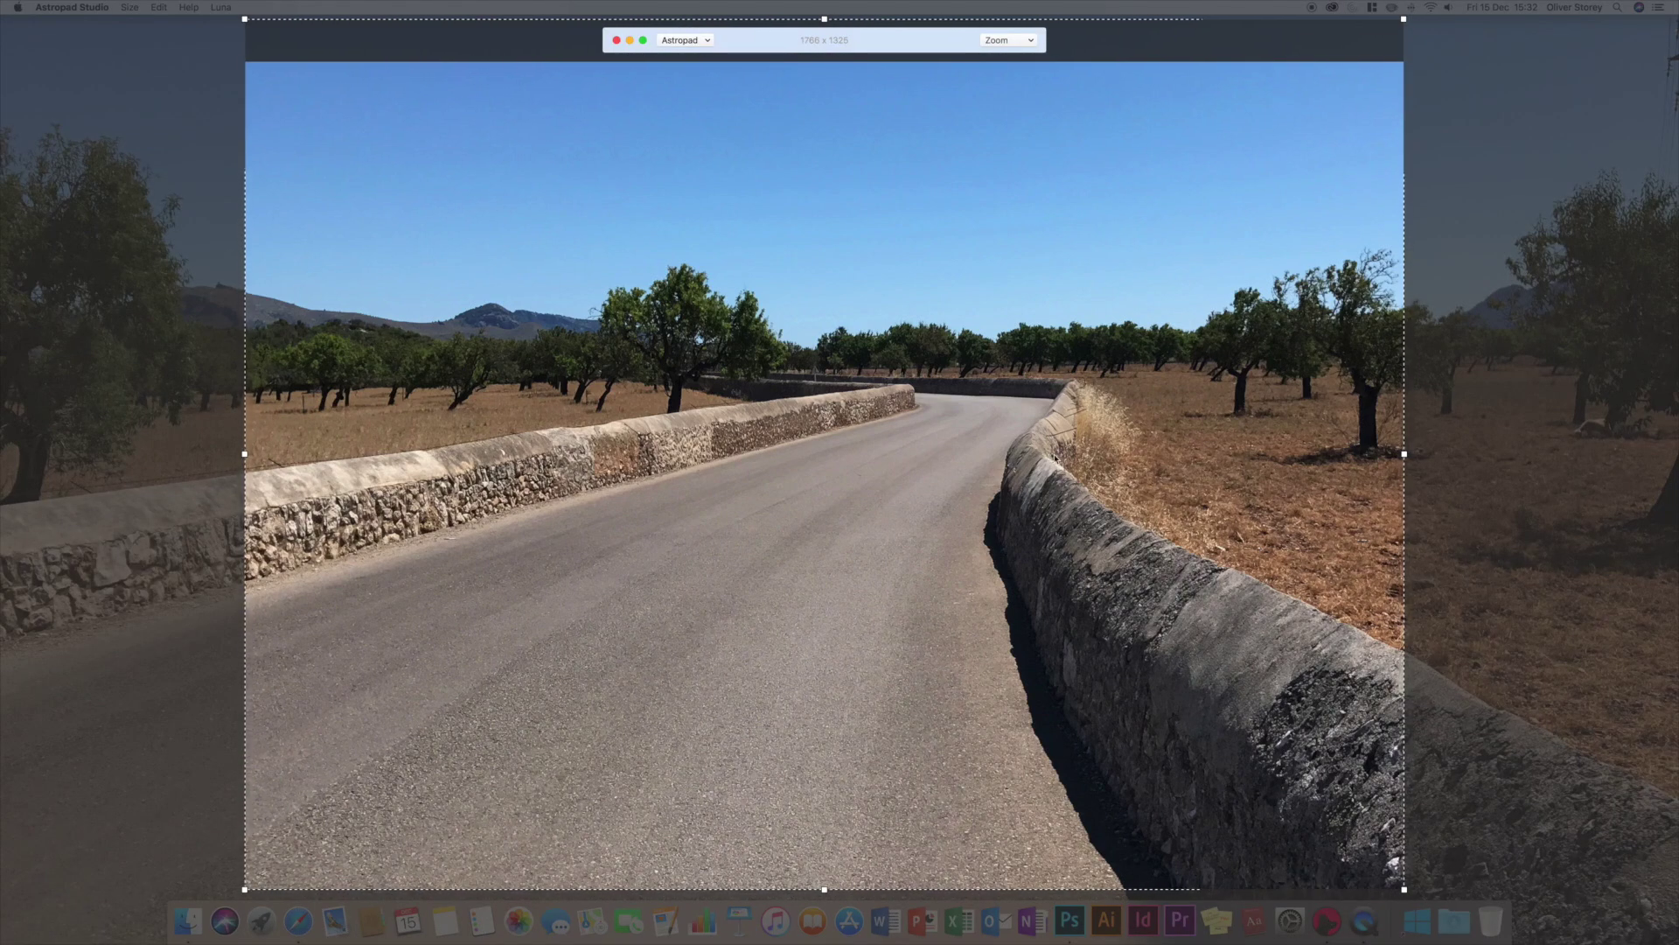
{"action": "left_click", "coordinate": [709, 41]}
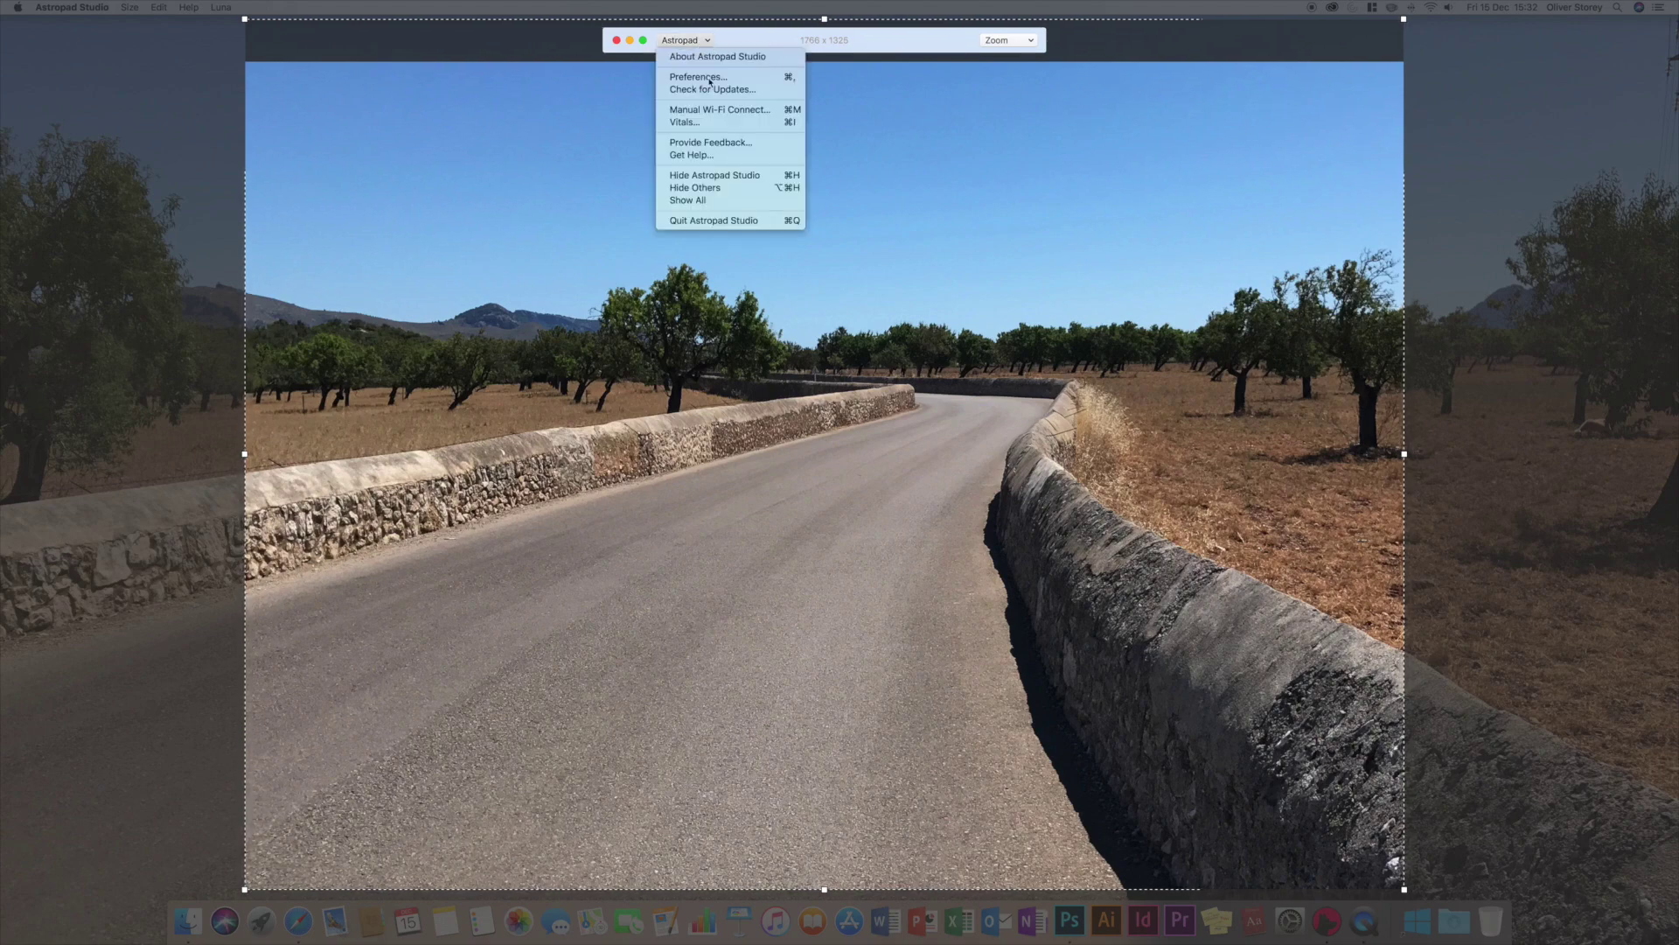
{"action": "left_click", "coordinate": [690, 78]}
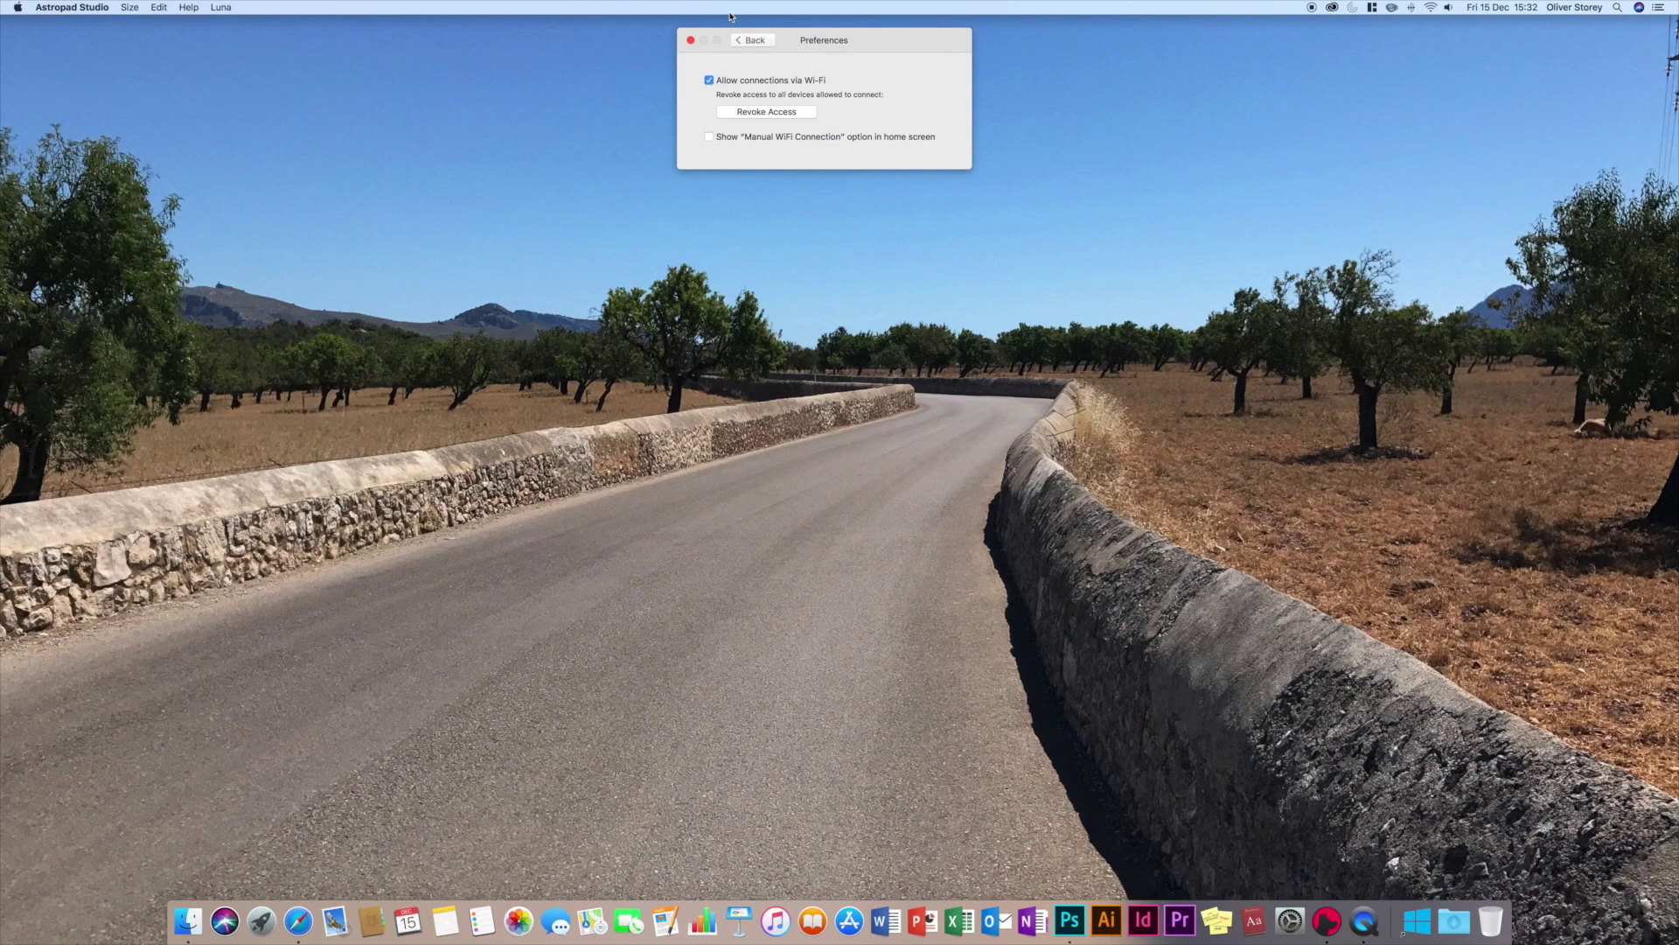
{"action": "left_click", "coordinate": [758, 41]}
{"action": "left_click", "coordinate": [706, 41]}
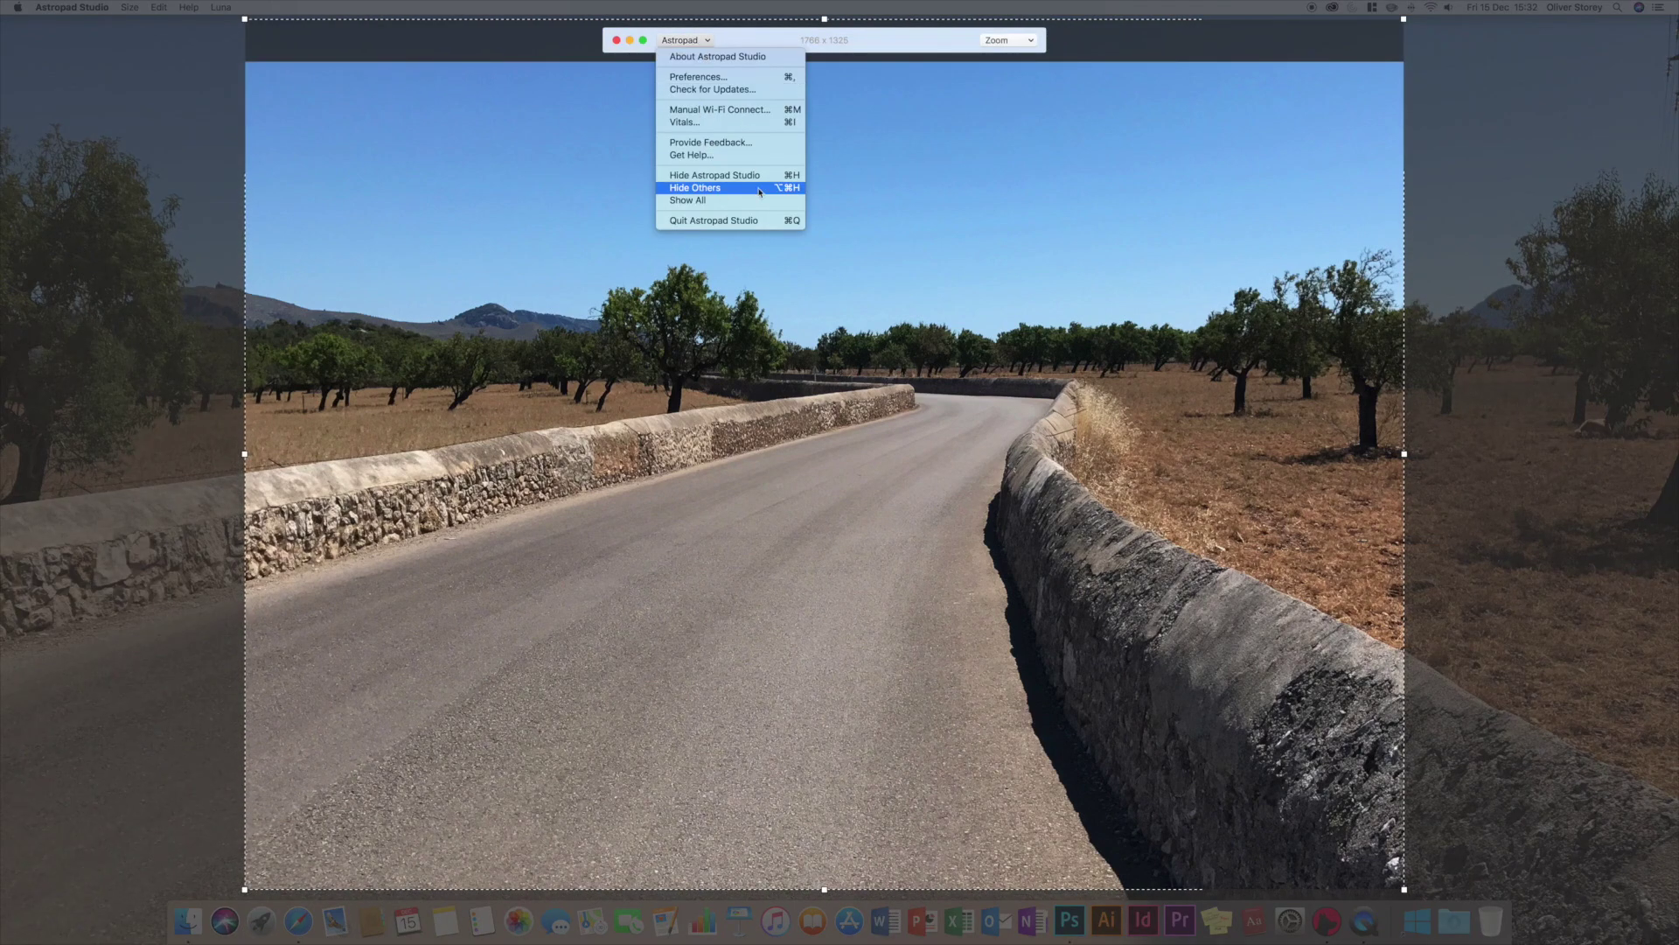
{"action": "left_click", "coordinate": [862, 41]}
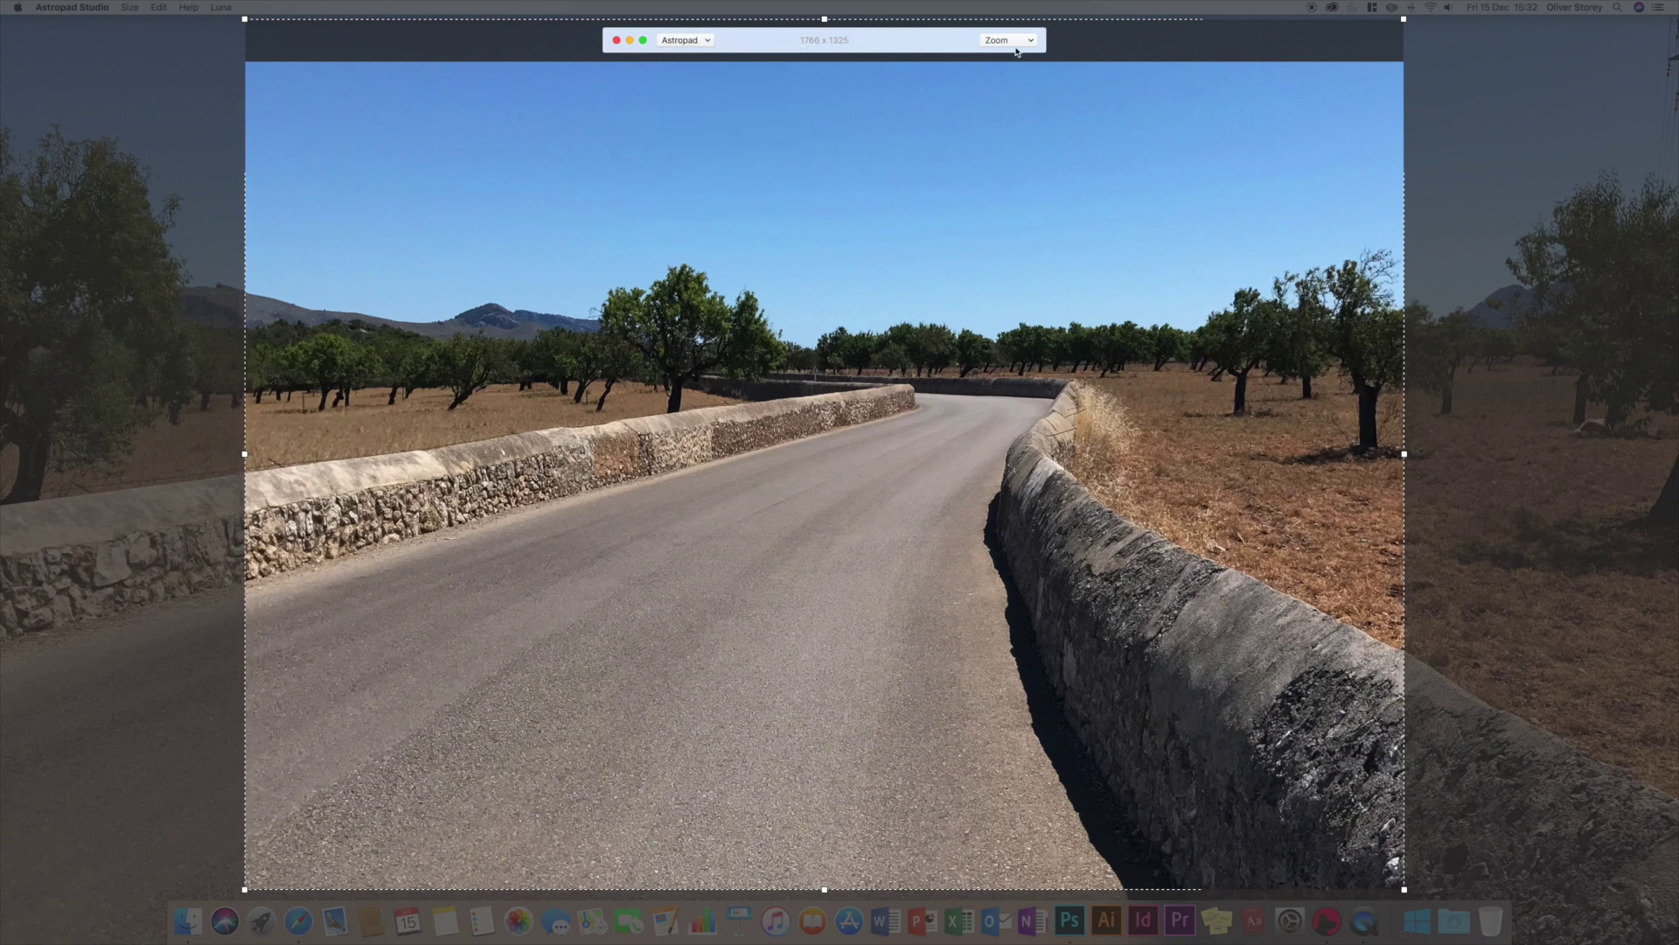
{"action": "left_click", "coordinate": [1032, 42]}
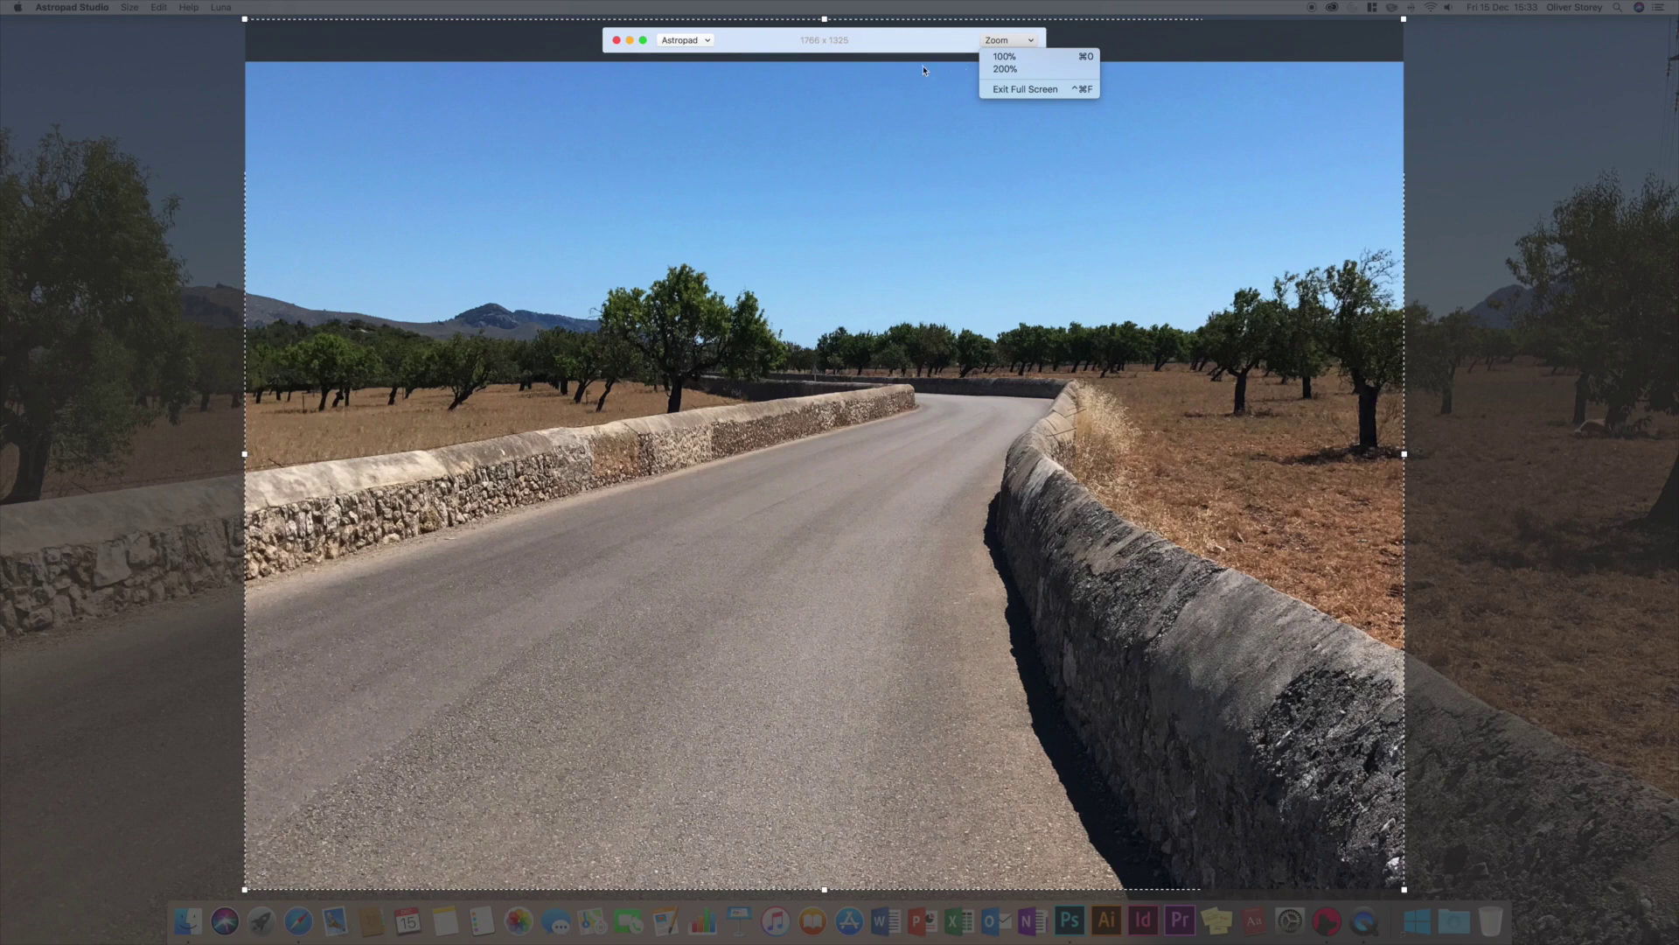
{"action": "left_click", "coordinate": [811, 258]}
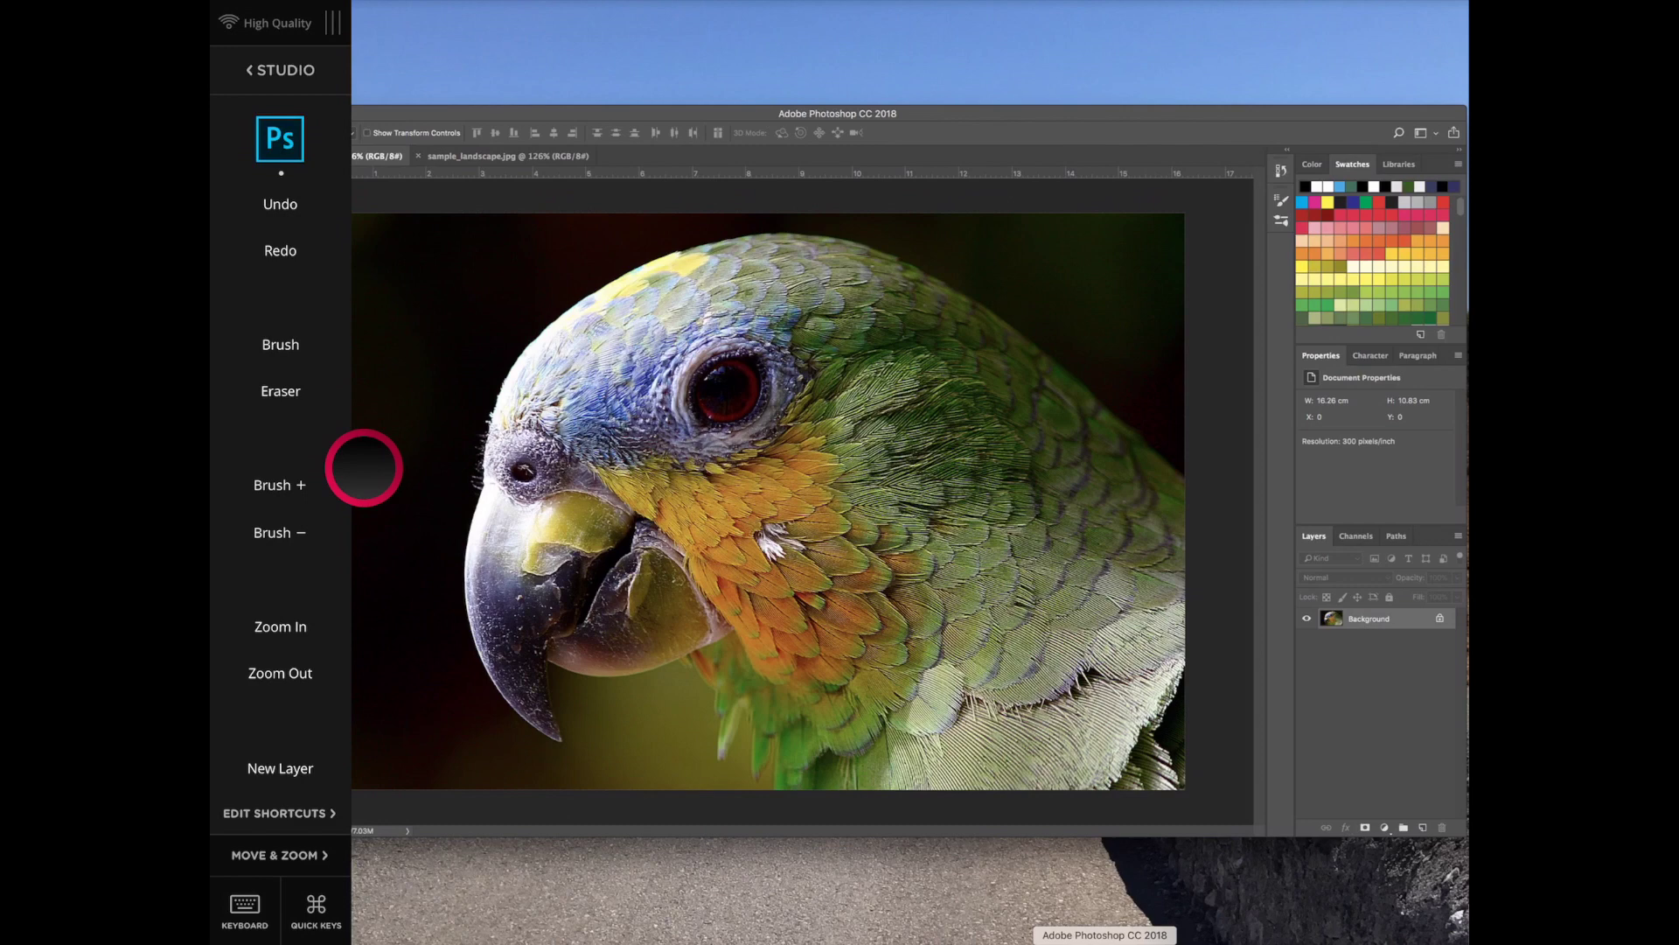
{"action": "left_click", "coordinate": [279, 812]}
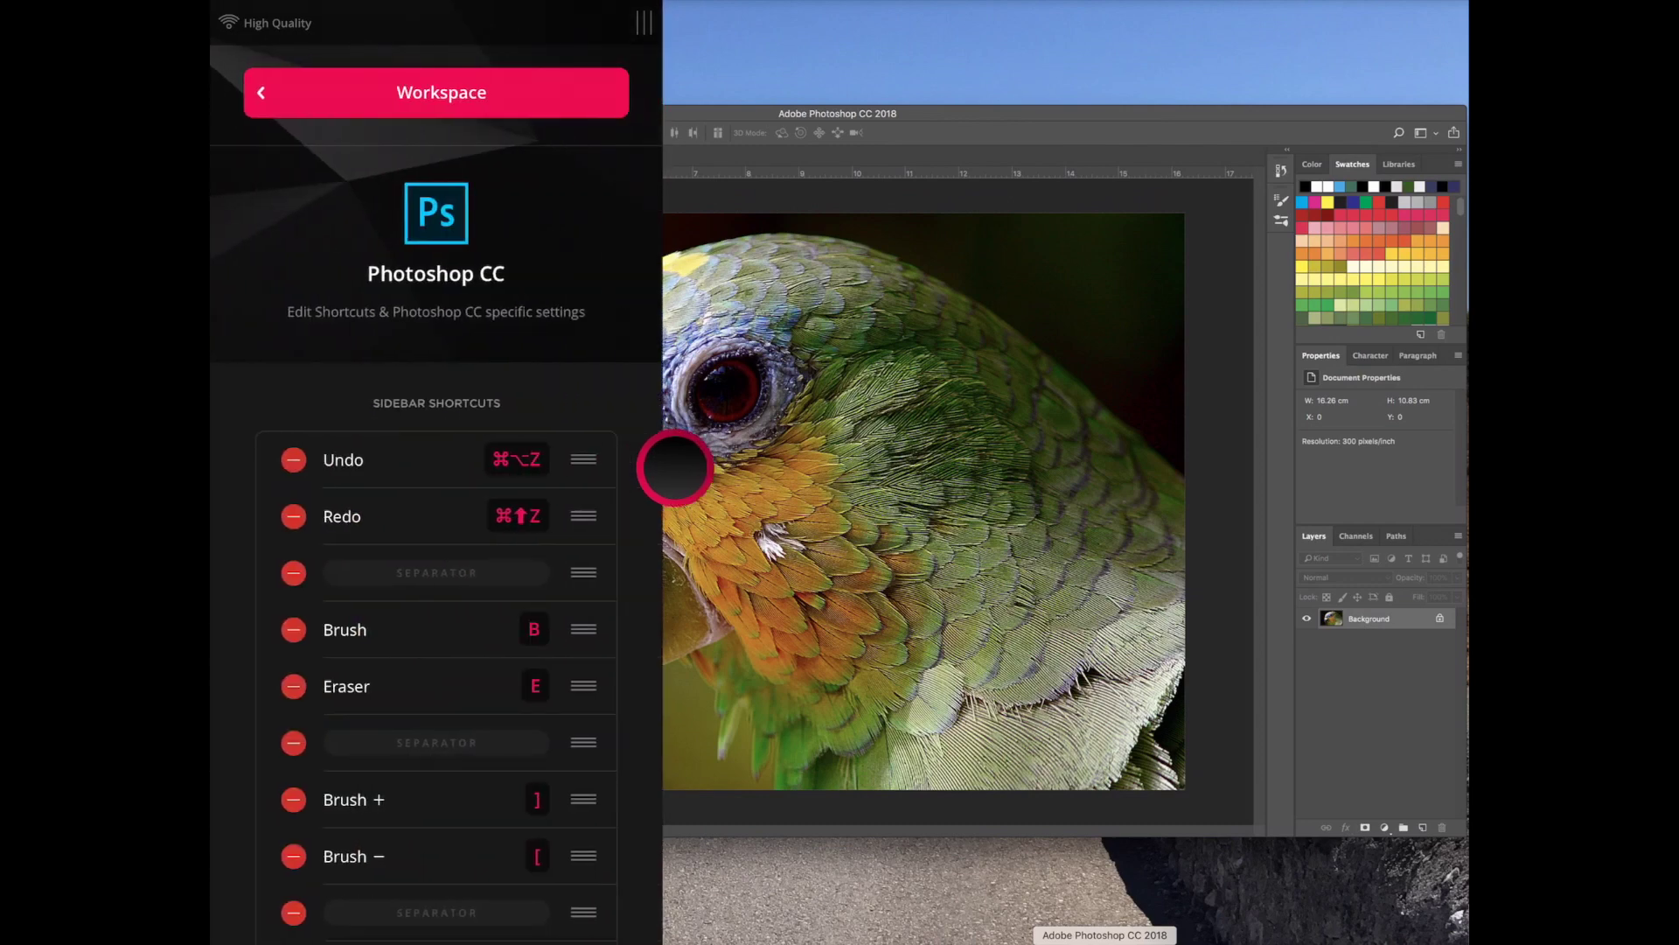
{"action": "scroll", "coordinate": [437, 568], "scroll_direction": "down", "scroll_amount": 10}
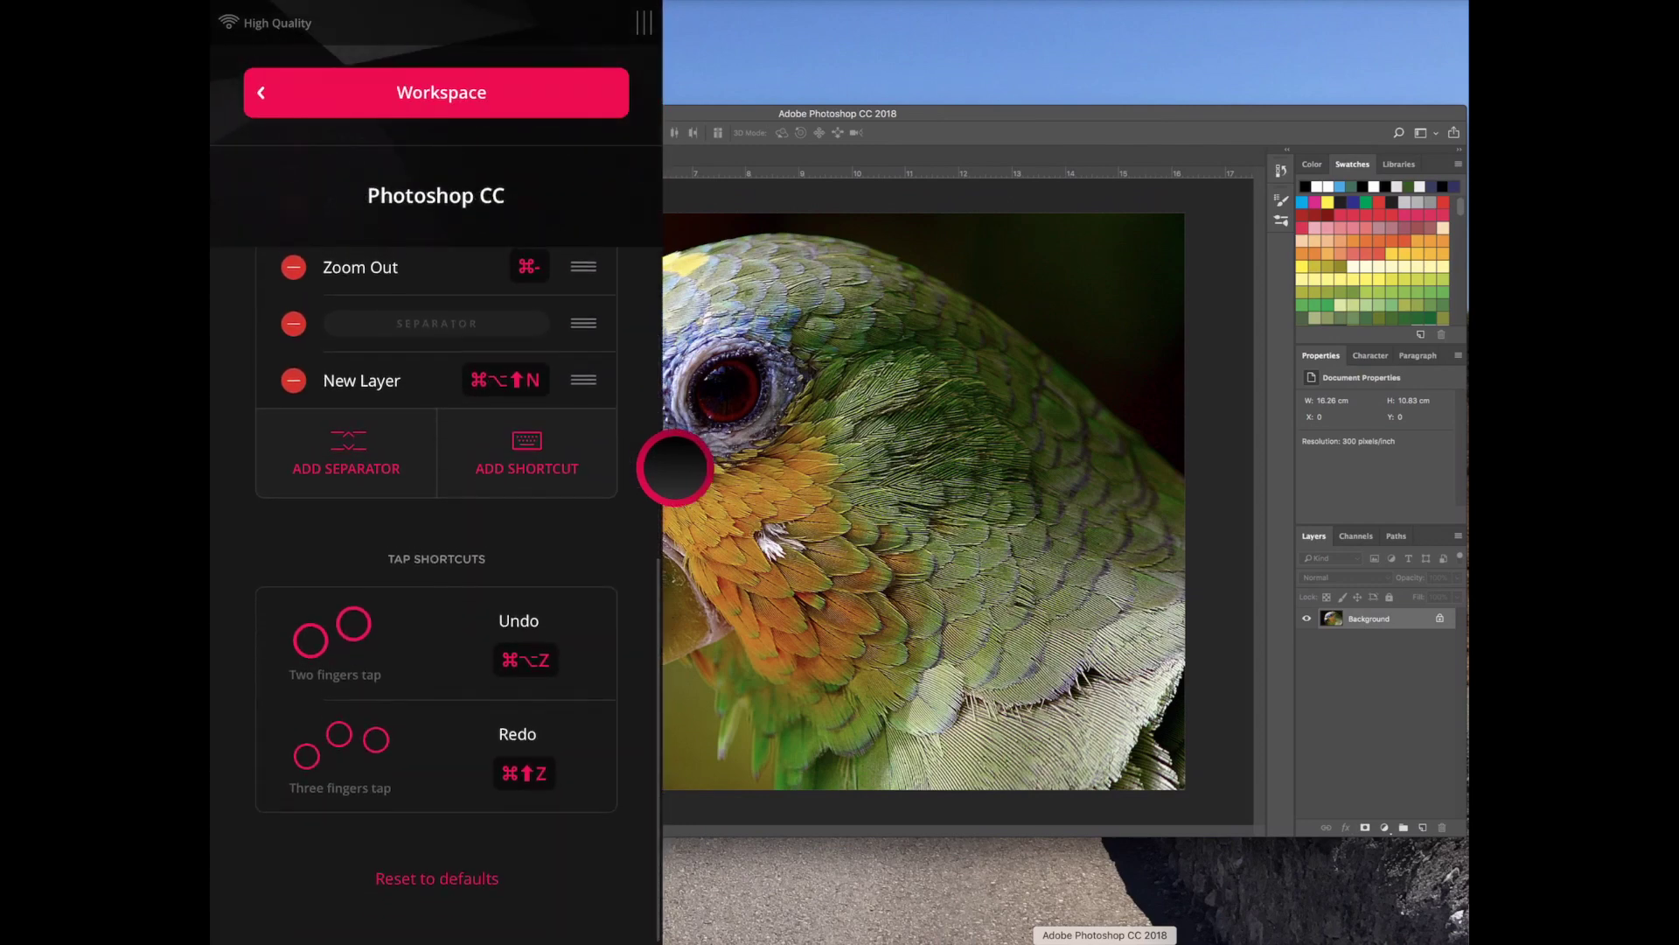
{"action": "left_click", "coordinate": [526, 452]}
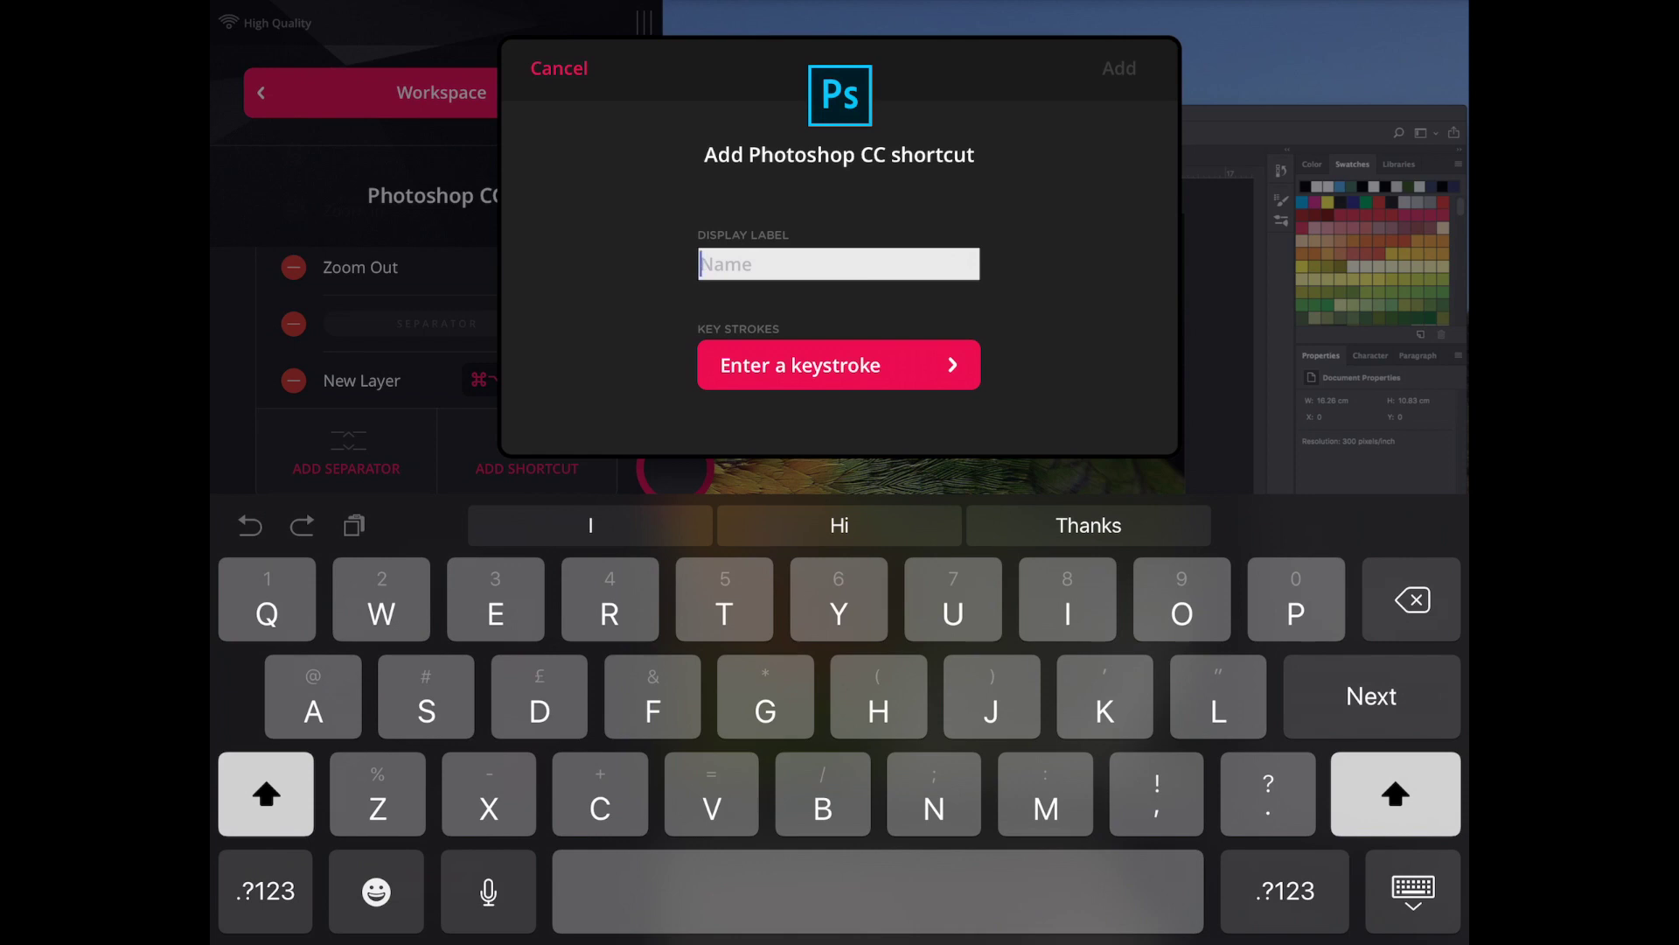
{"action": "left_click", "coordinate": [559, 69]}
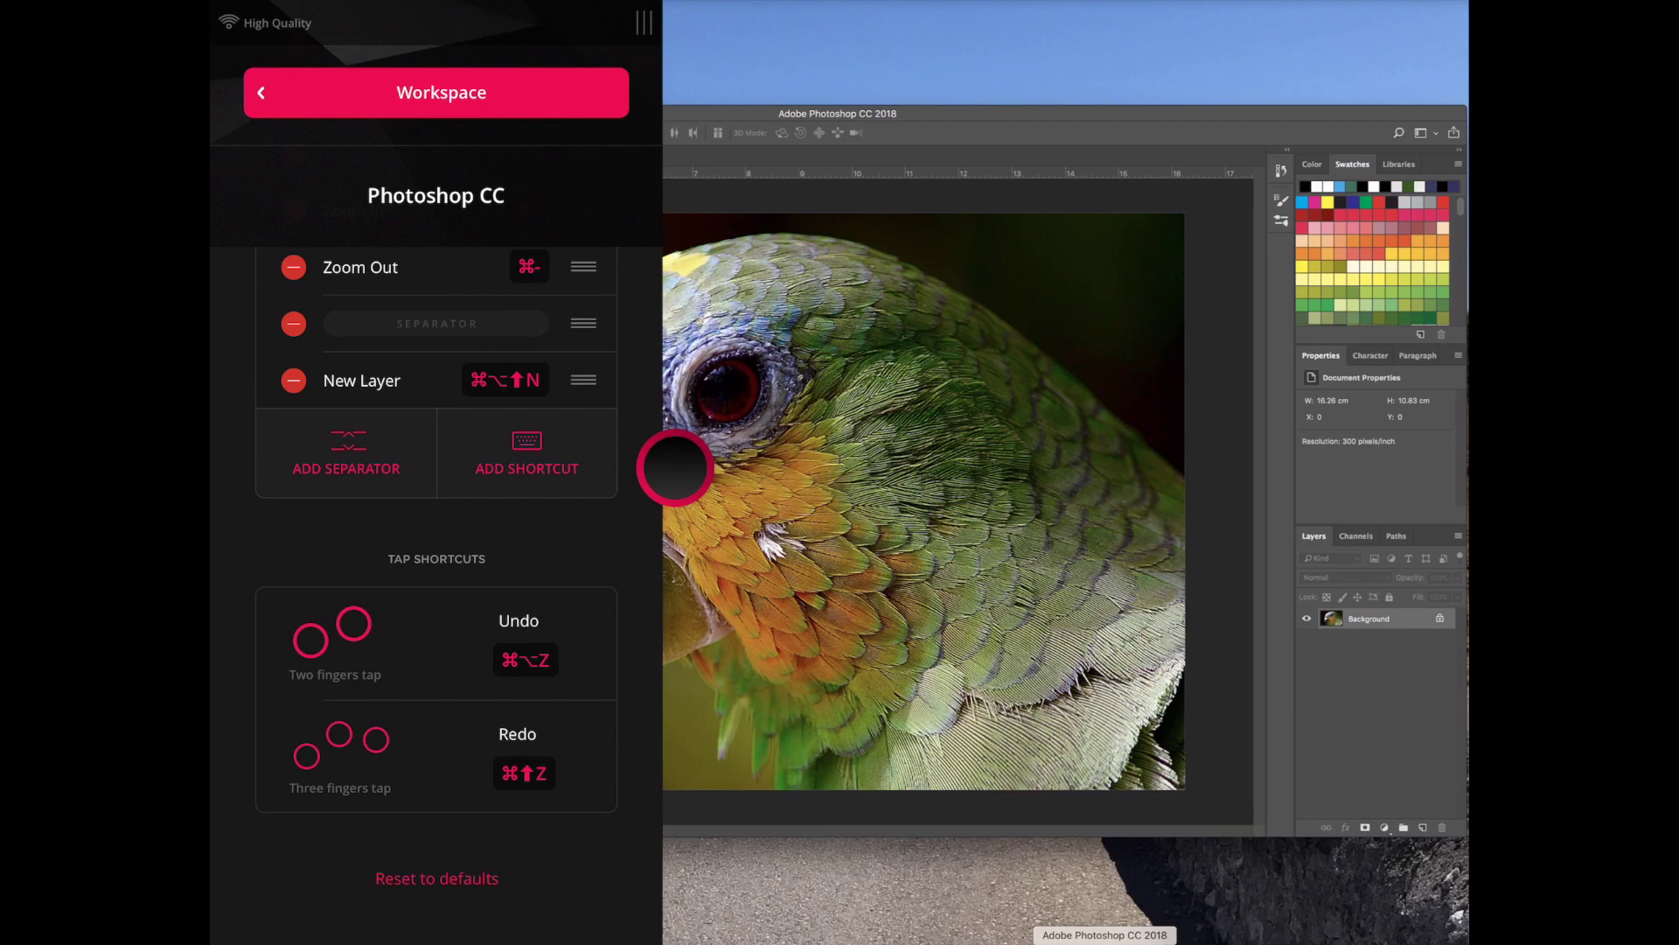
{"action": "left_click", "coordinate": [261, 91]}
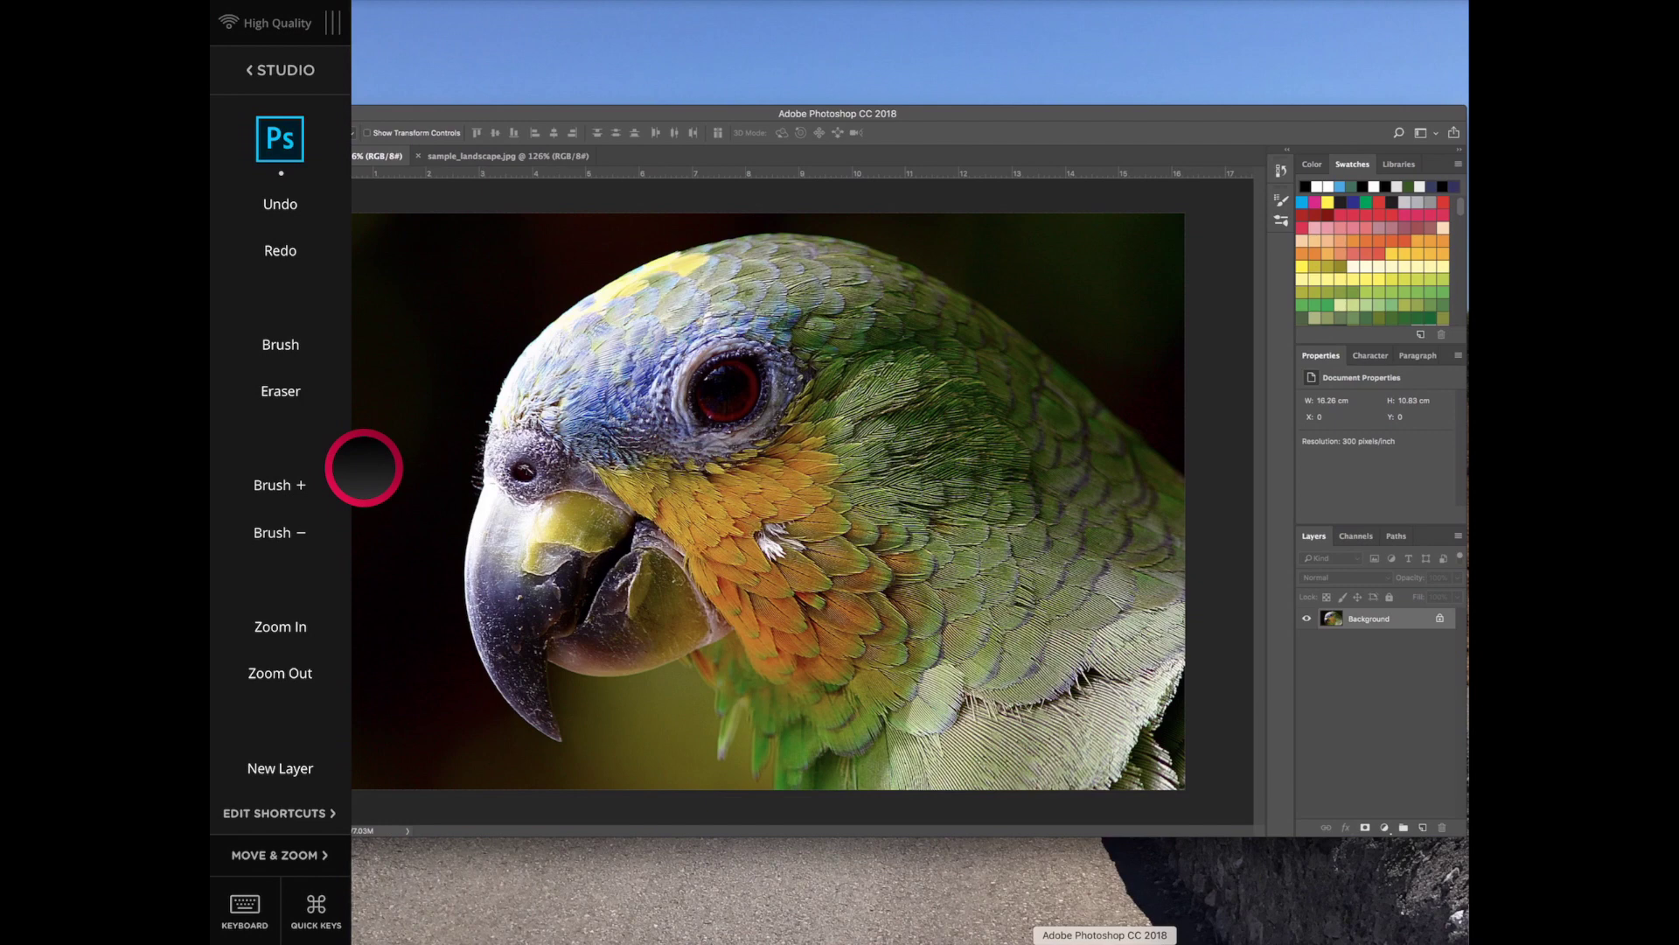
Step: Try the on-screen keyboard and Move & Zoom pinching, then swipe open the full Studio settings menu
{"action": "left_click", "coordinate": [245, 908]}
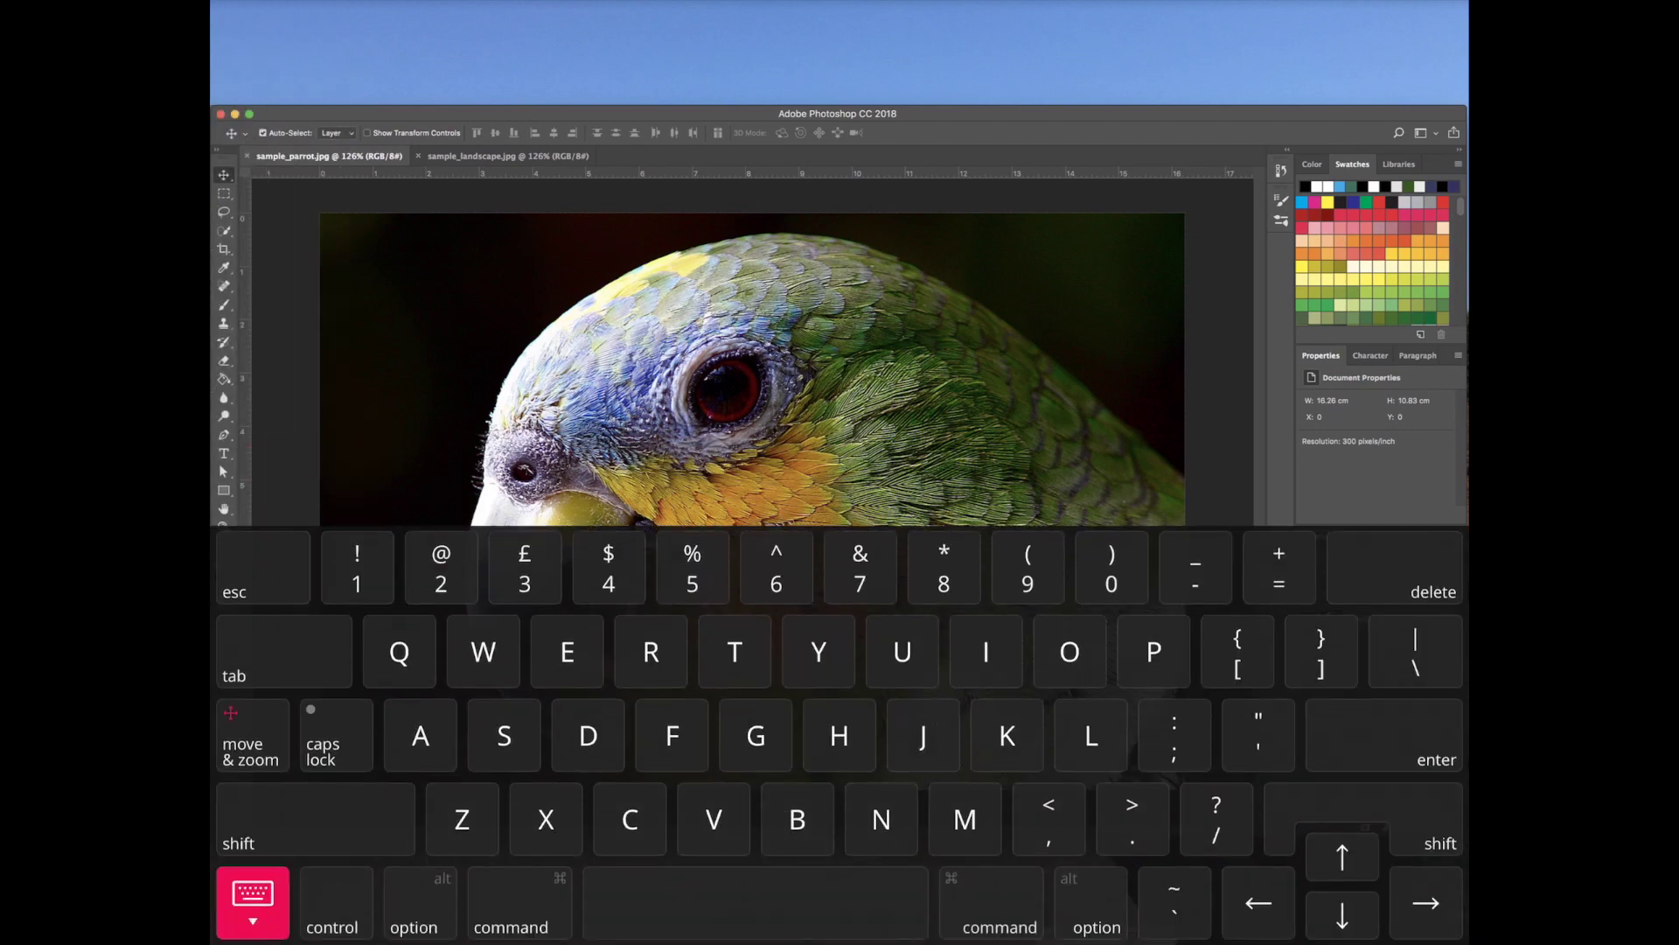
{"action": "left_click", "coordinate": [252, 901]}
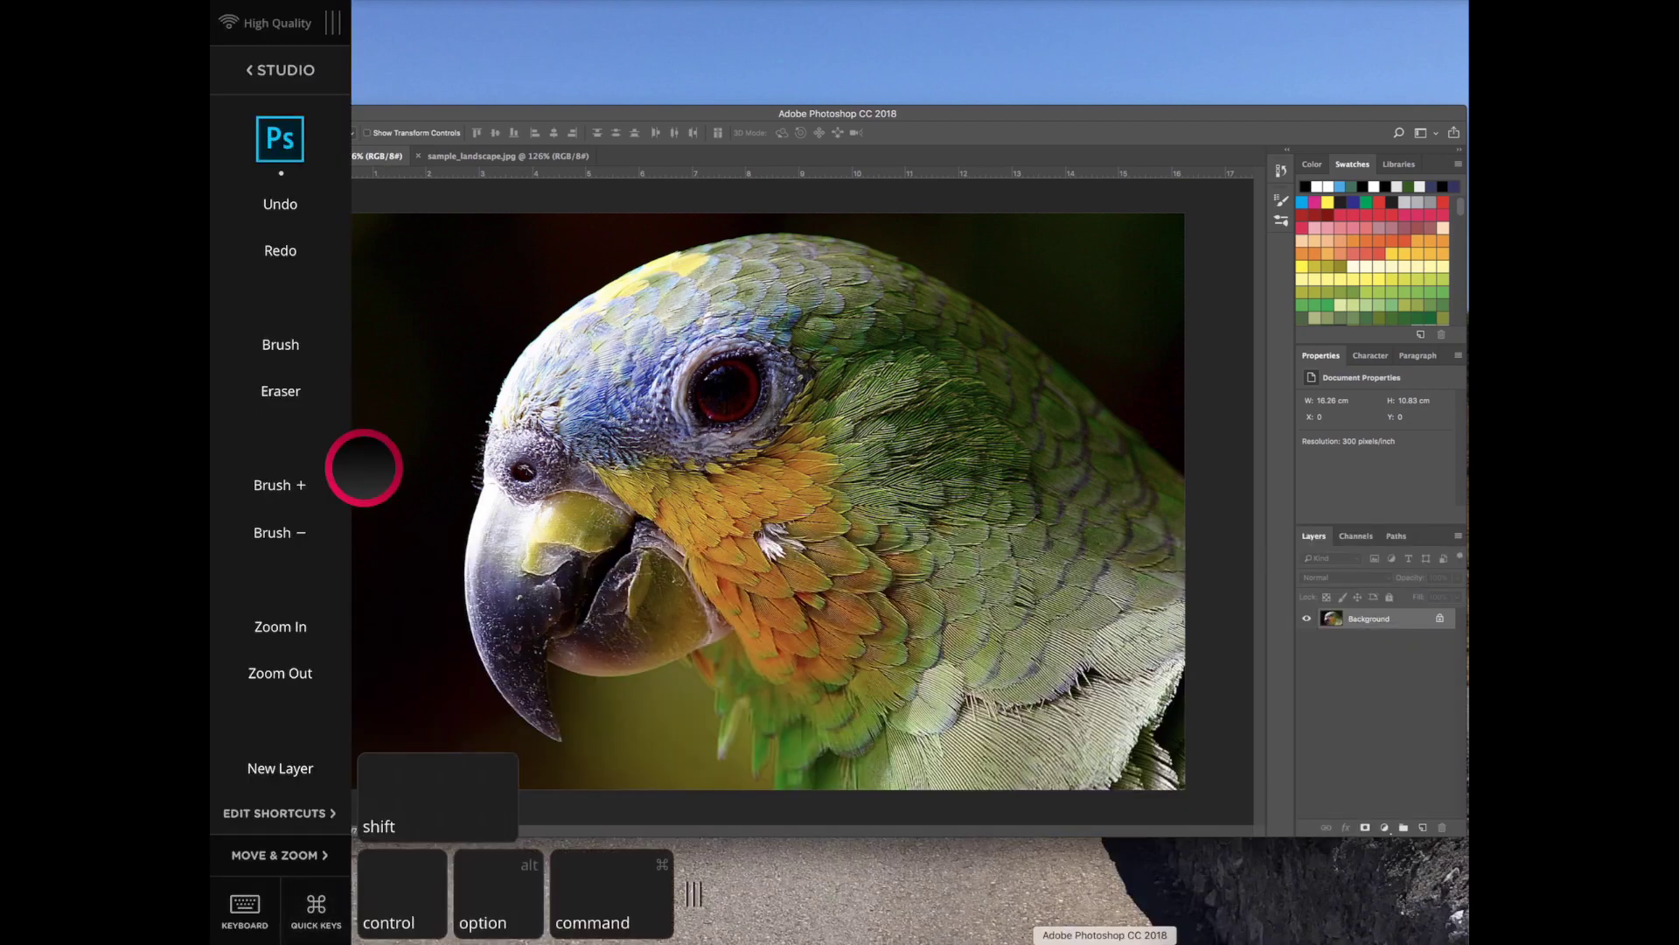
{"action": "left_click", "coordinate": [280, 855]}
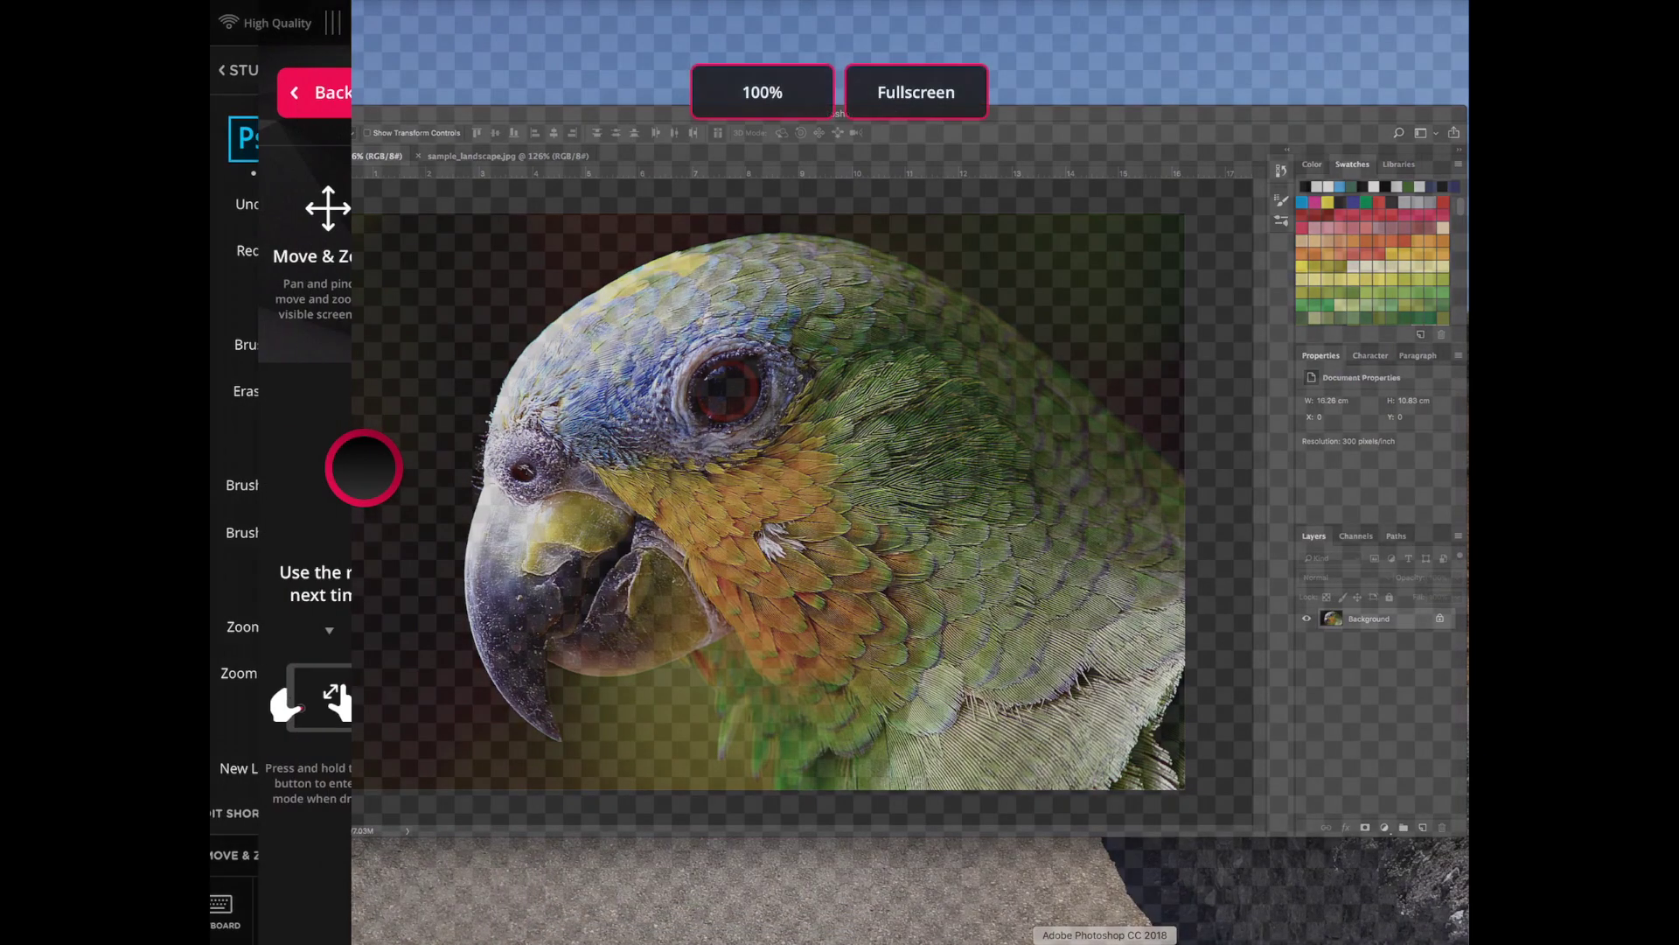
{"action": "scroll", "coordinate": [910, 472], "scroll_direction": "up", "scroll_amount": 3}
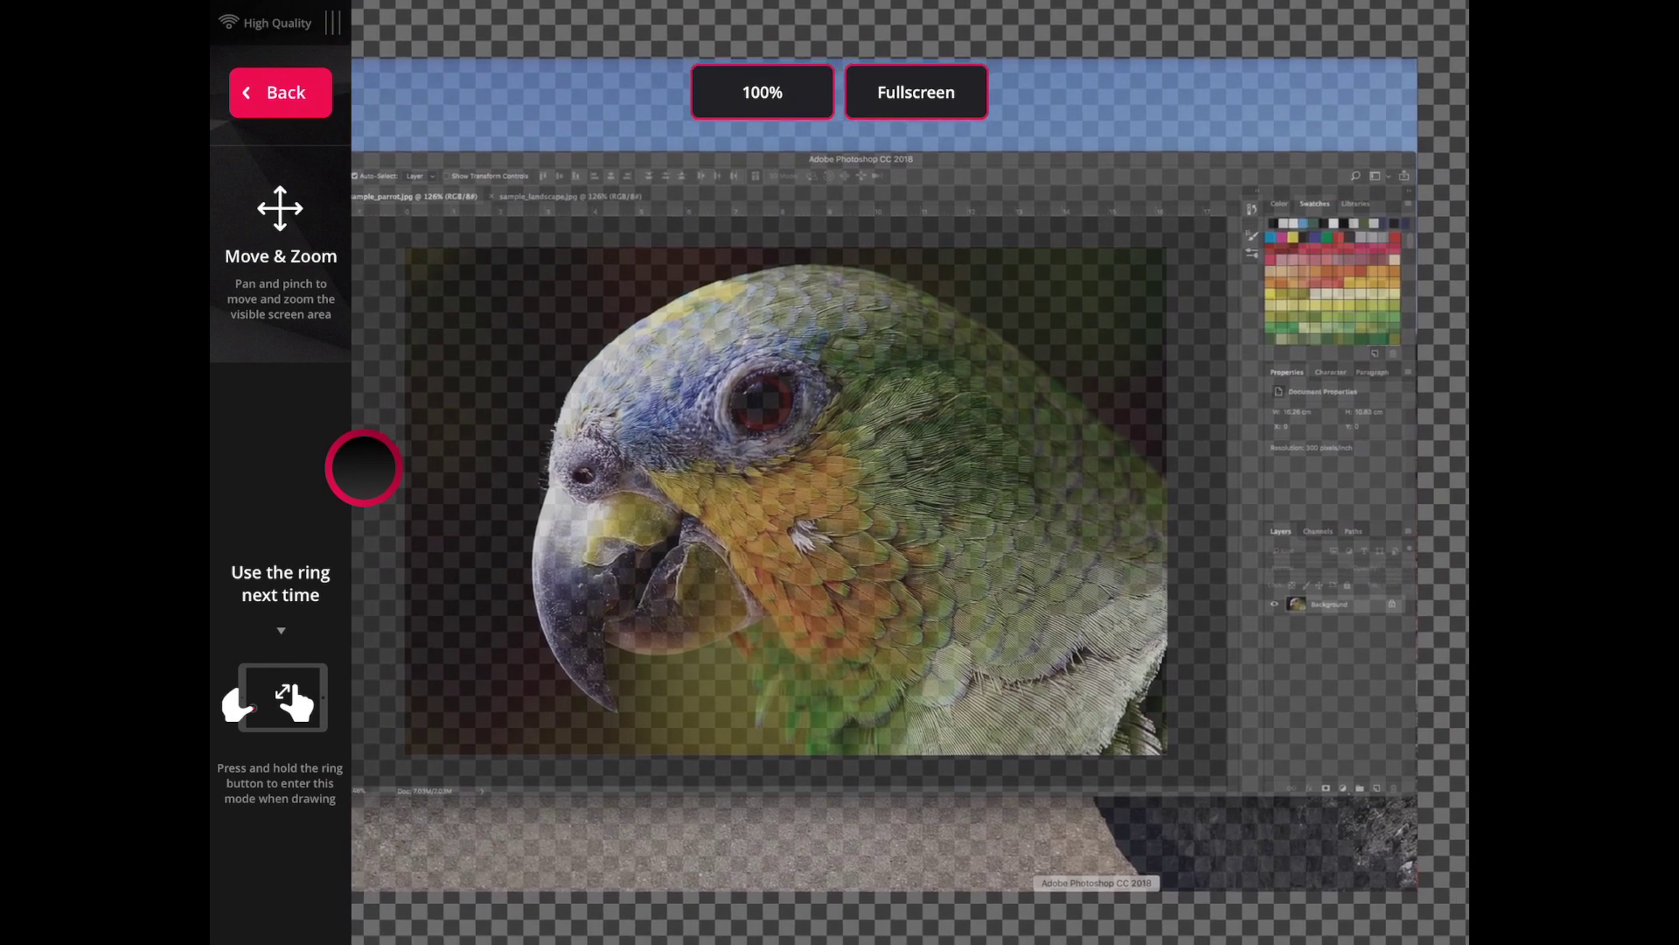
{"action": "scroll", "coordinate": [909, 473], "scroll_direction": "down", "scroll_amount": 2}
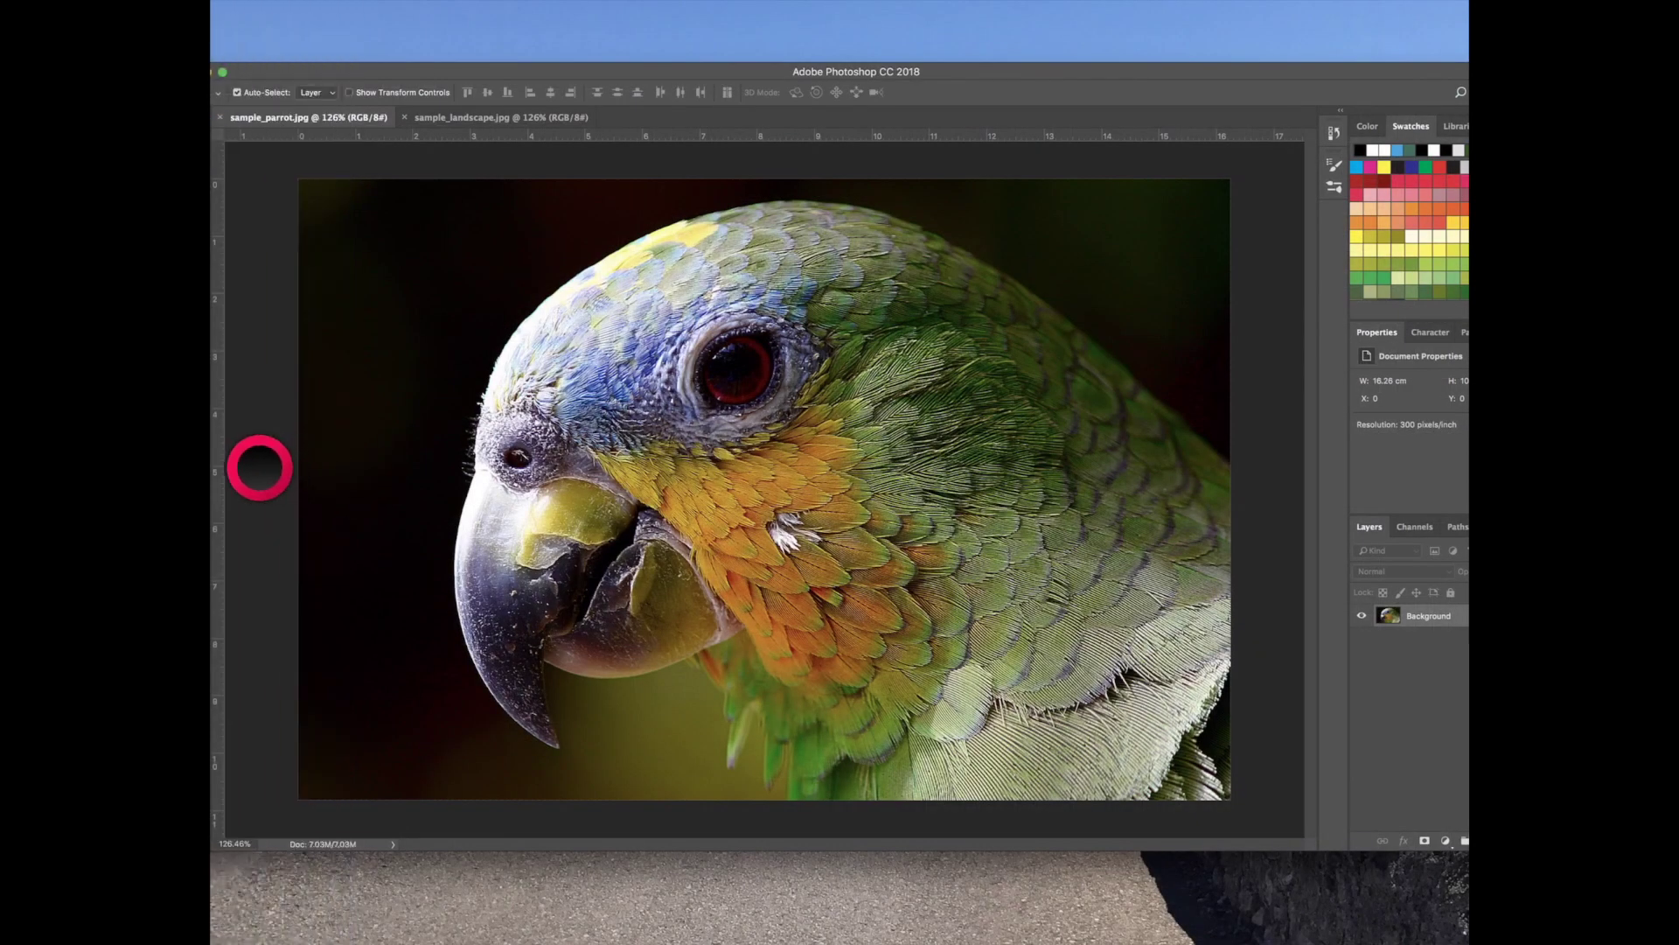
{"action": "scroll", "coordinate": [840, 473], "scroll_direction": "down", "scroll_amount": 2}
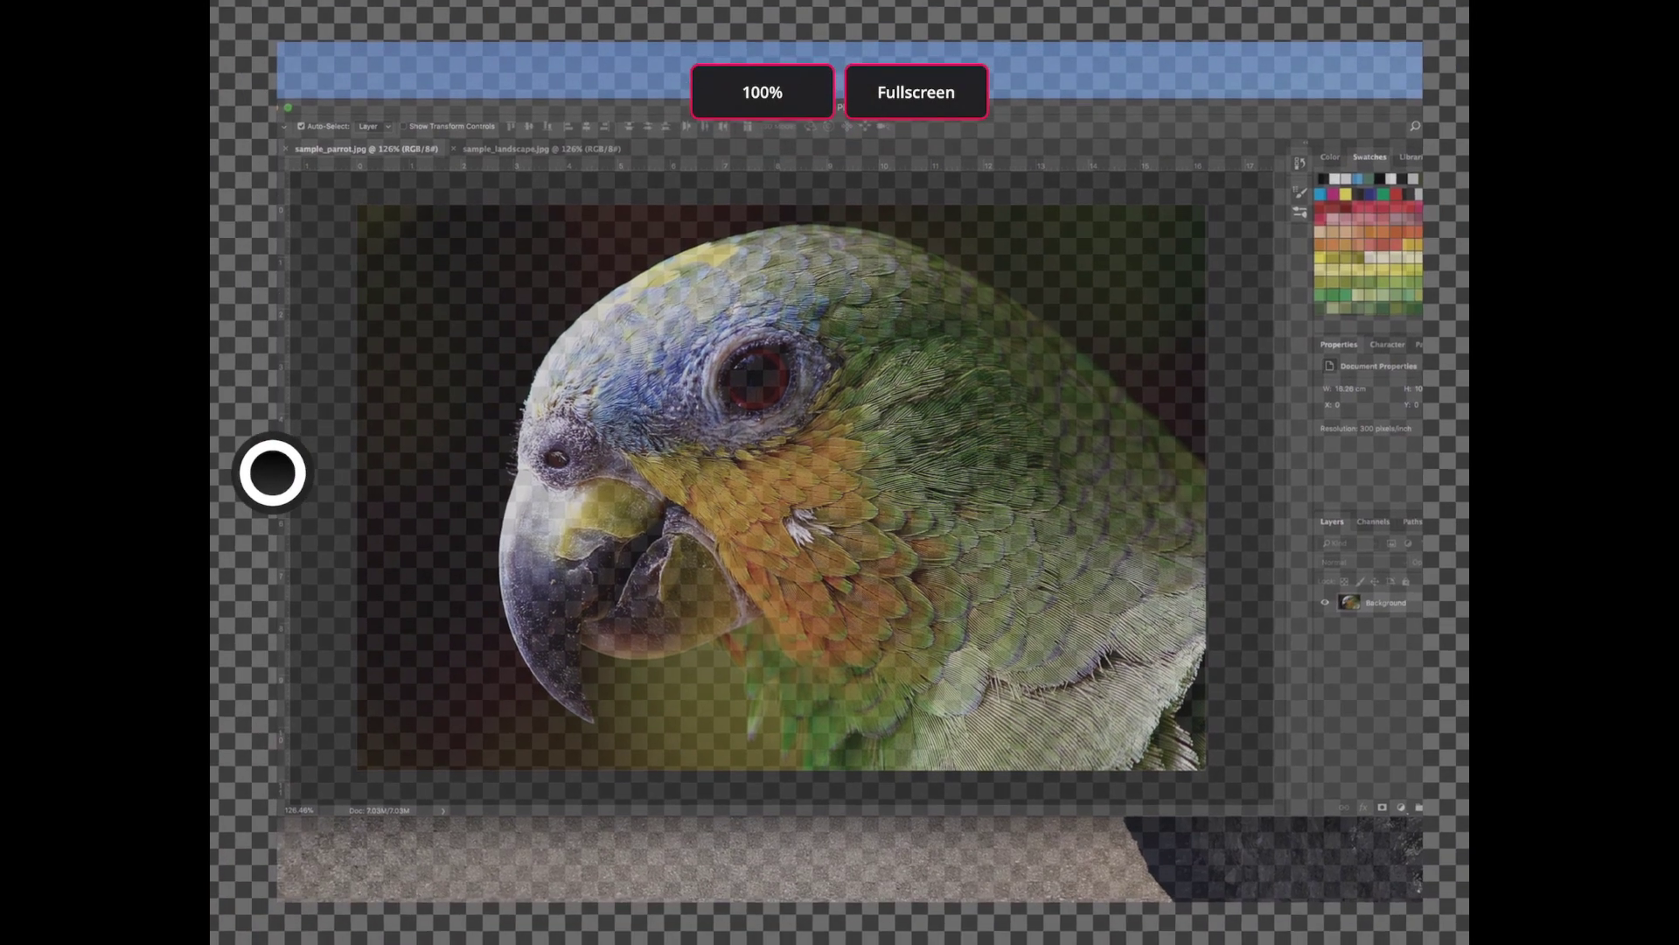
{"action": "left_click_drag", "start_coordinate": [272, 473], "coordinate": [363, 473]}
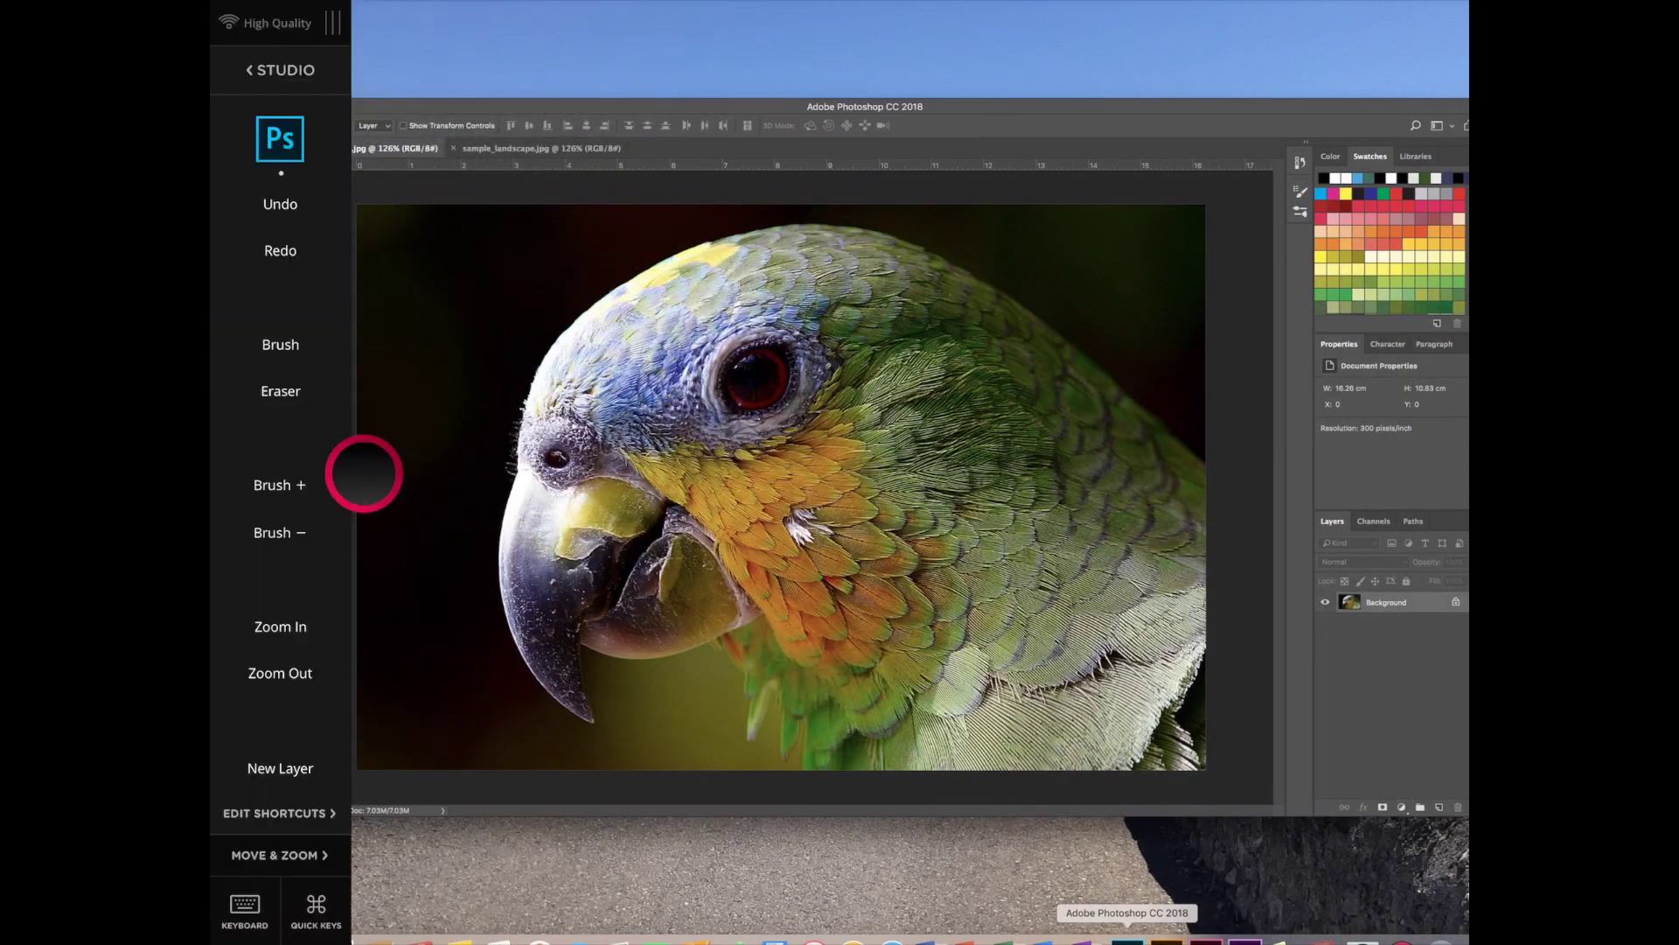
{"action": "left_click_drag", "start_coordinate": [364, 473], "coordinate": [584, 473]}
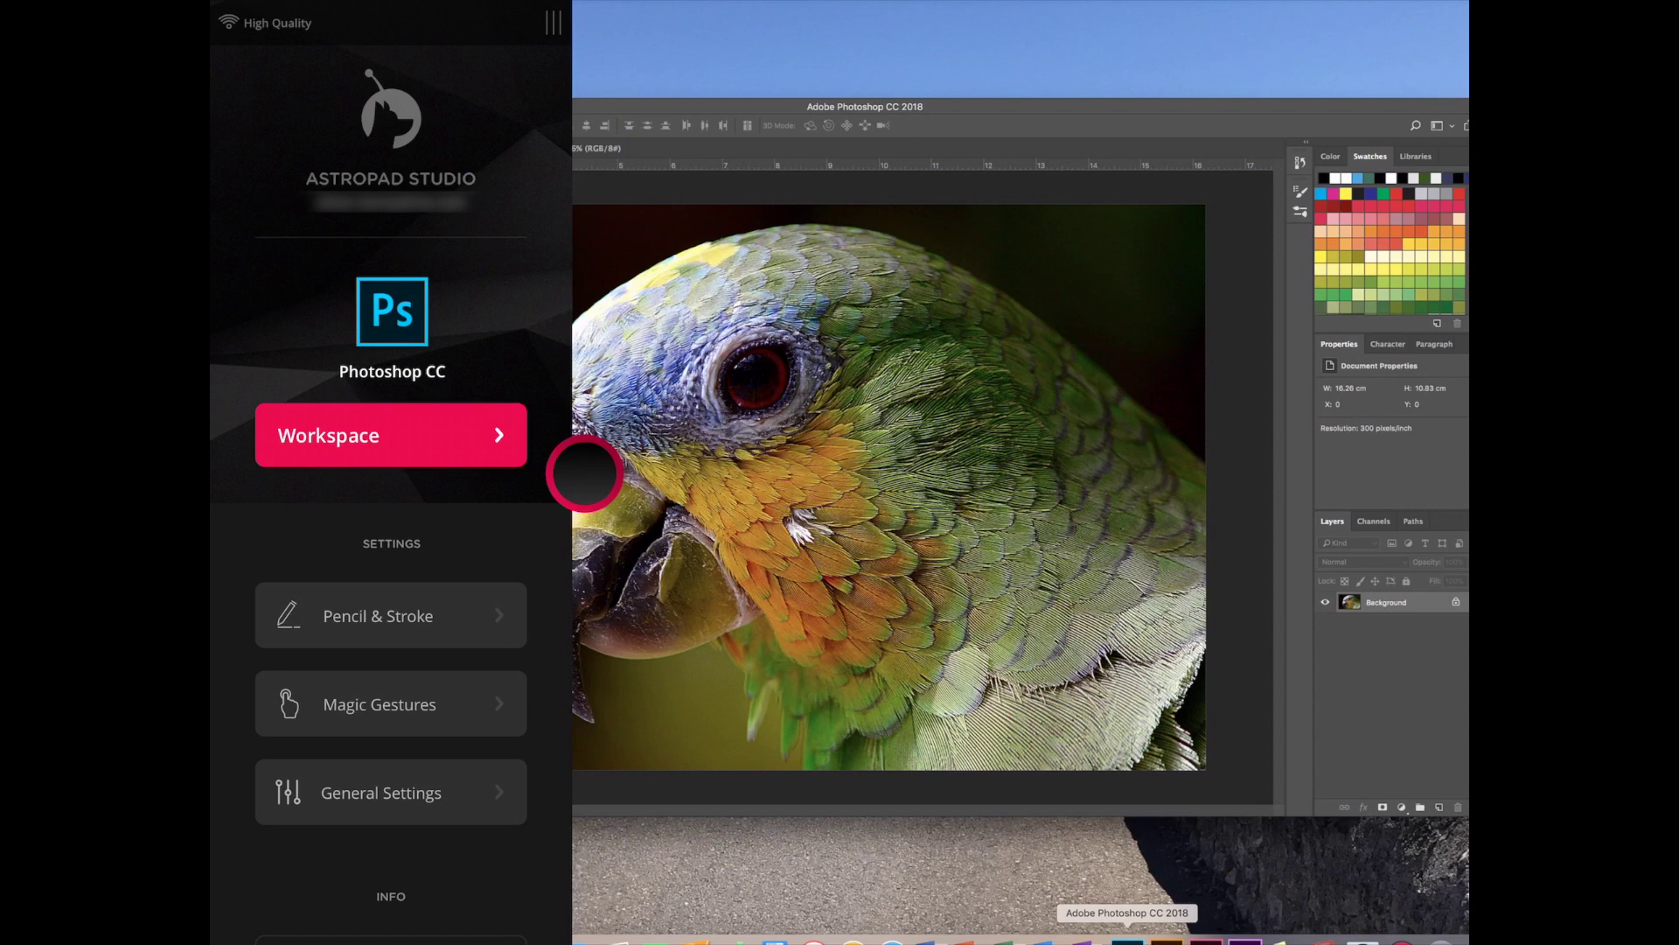
{"action": "scroll", "coordinate": [391, 525], "scroll_direction": "down", "scroll_amount": 4}
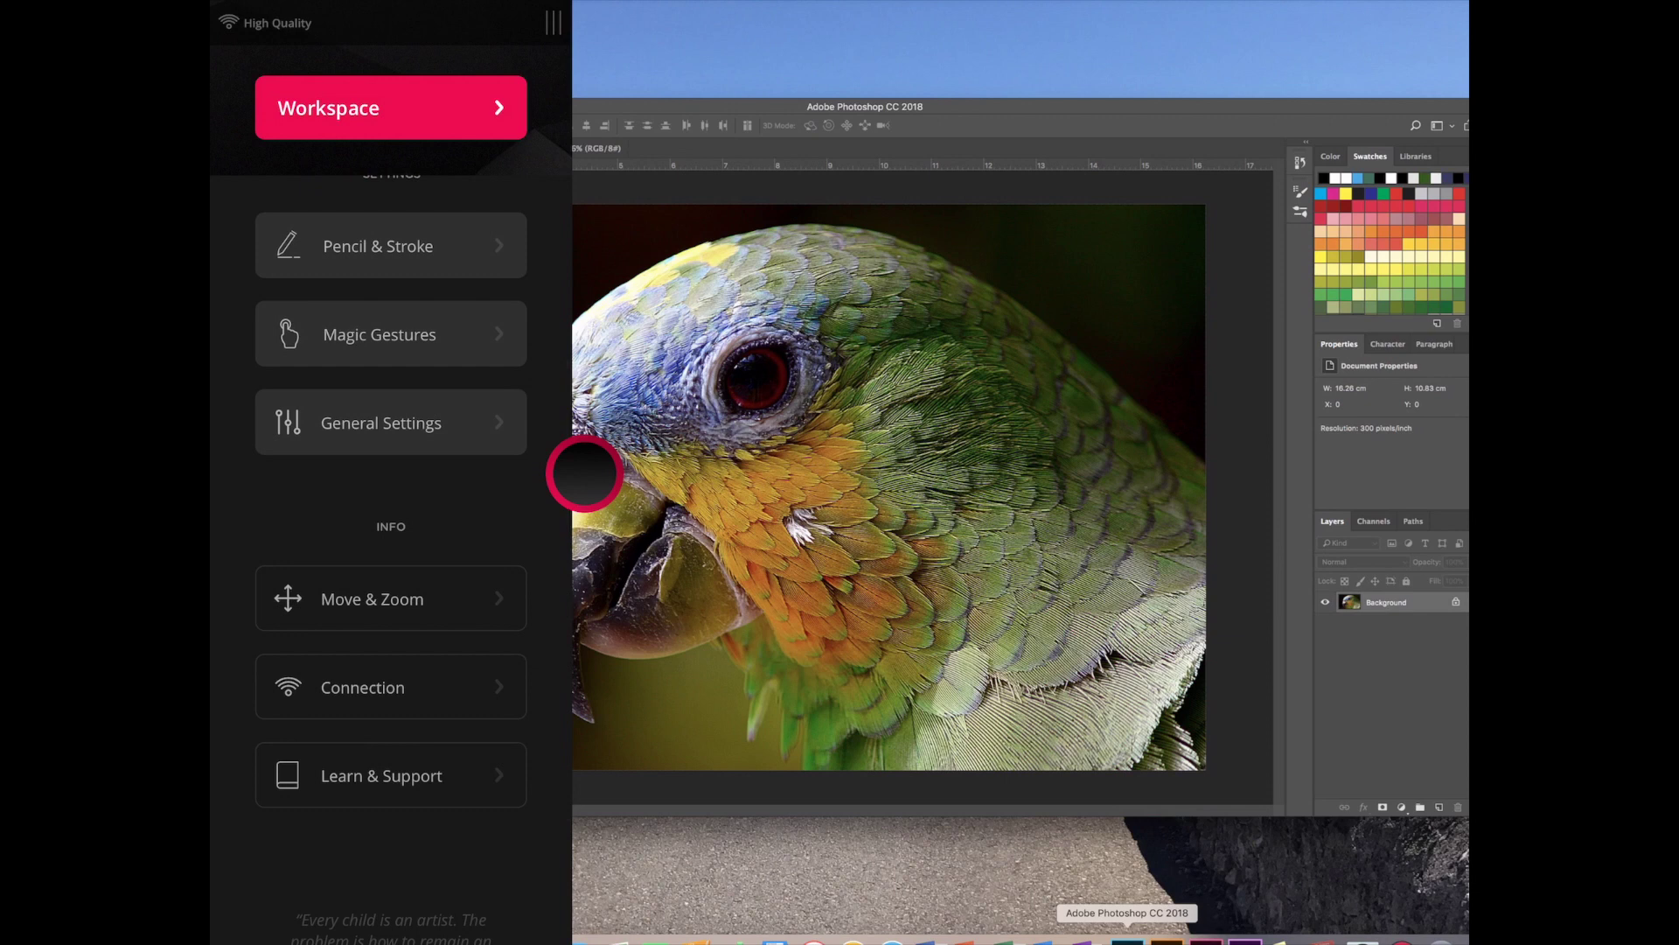
{"action": "left_click", "coordinate": [378, 246]}
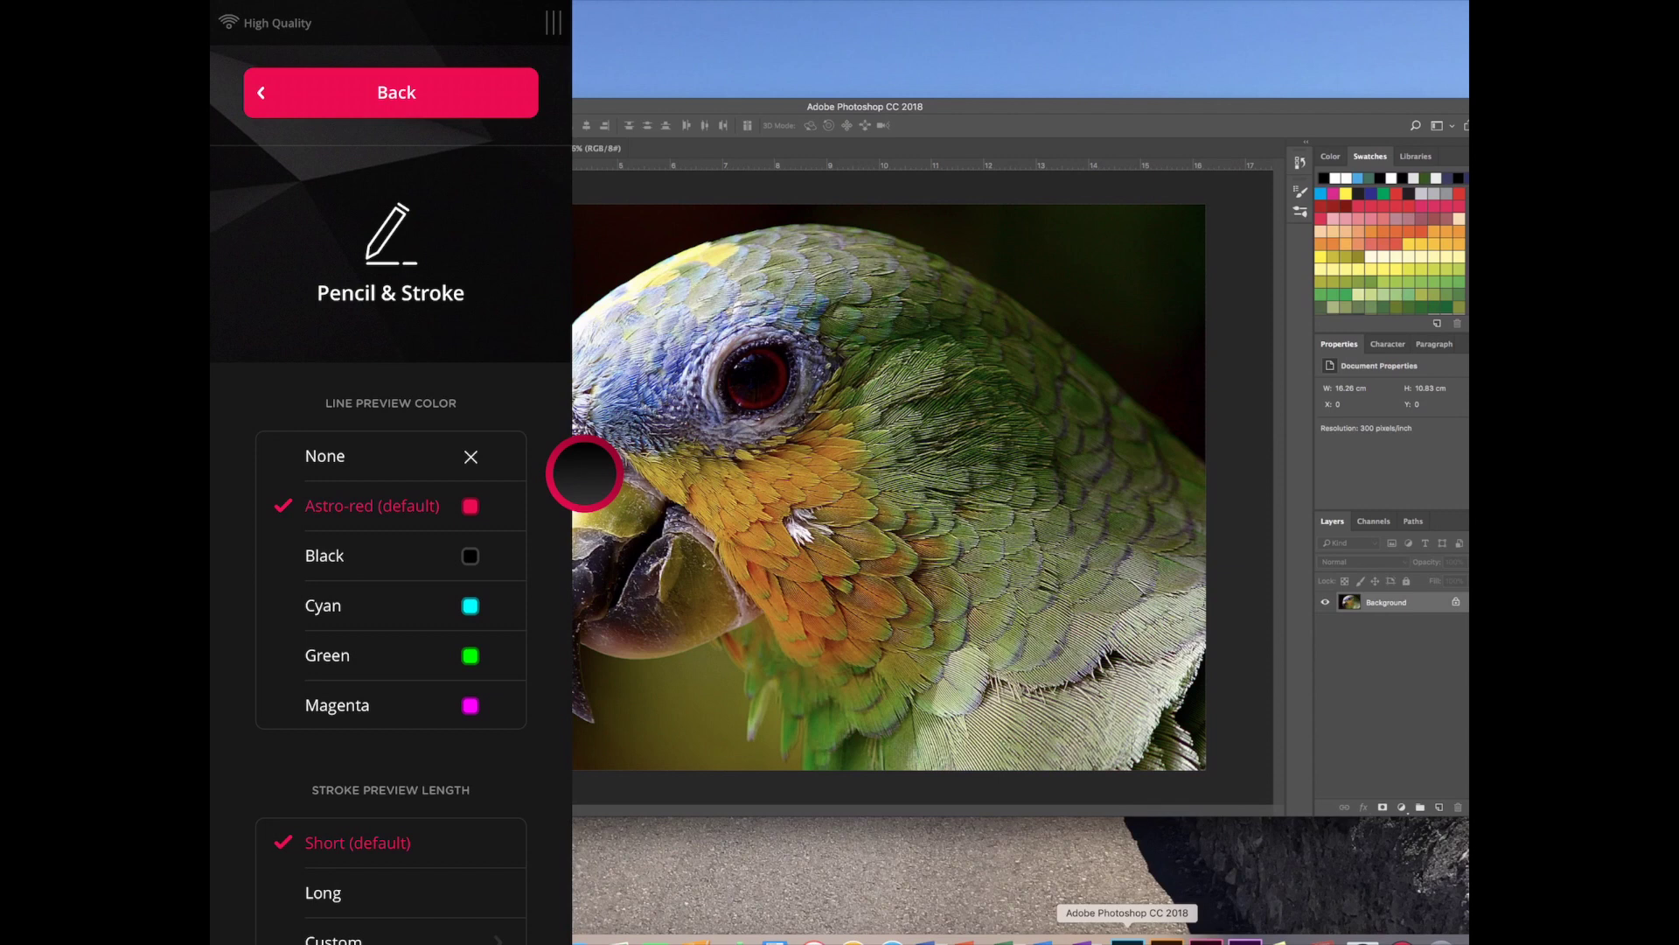
{"action": "scroll", "coordinate": [391, 568], "scroll_direction": "down", "scroll_amount": 10}
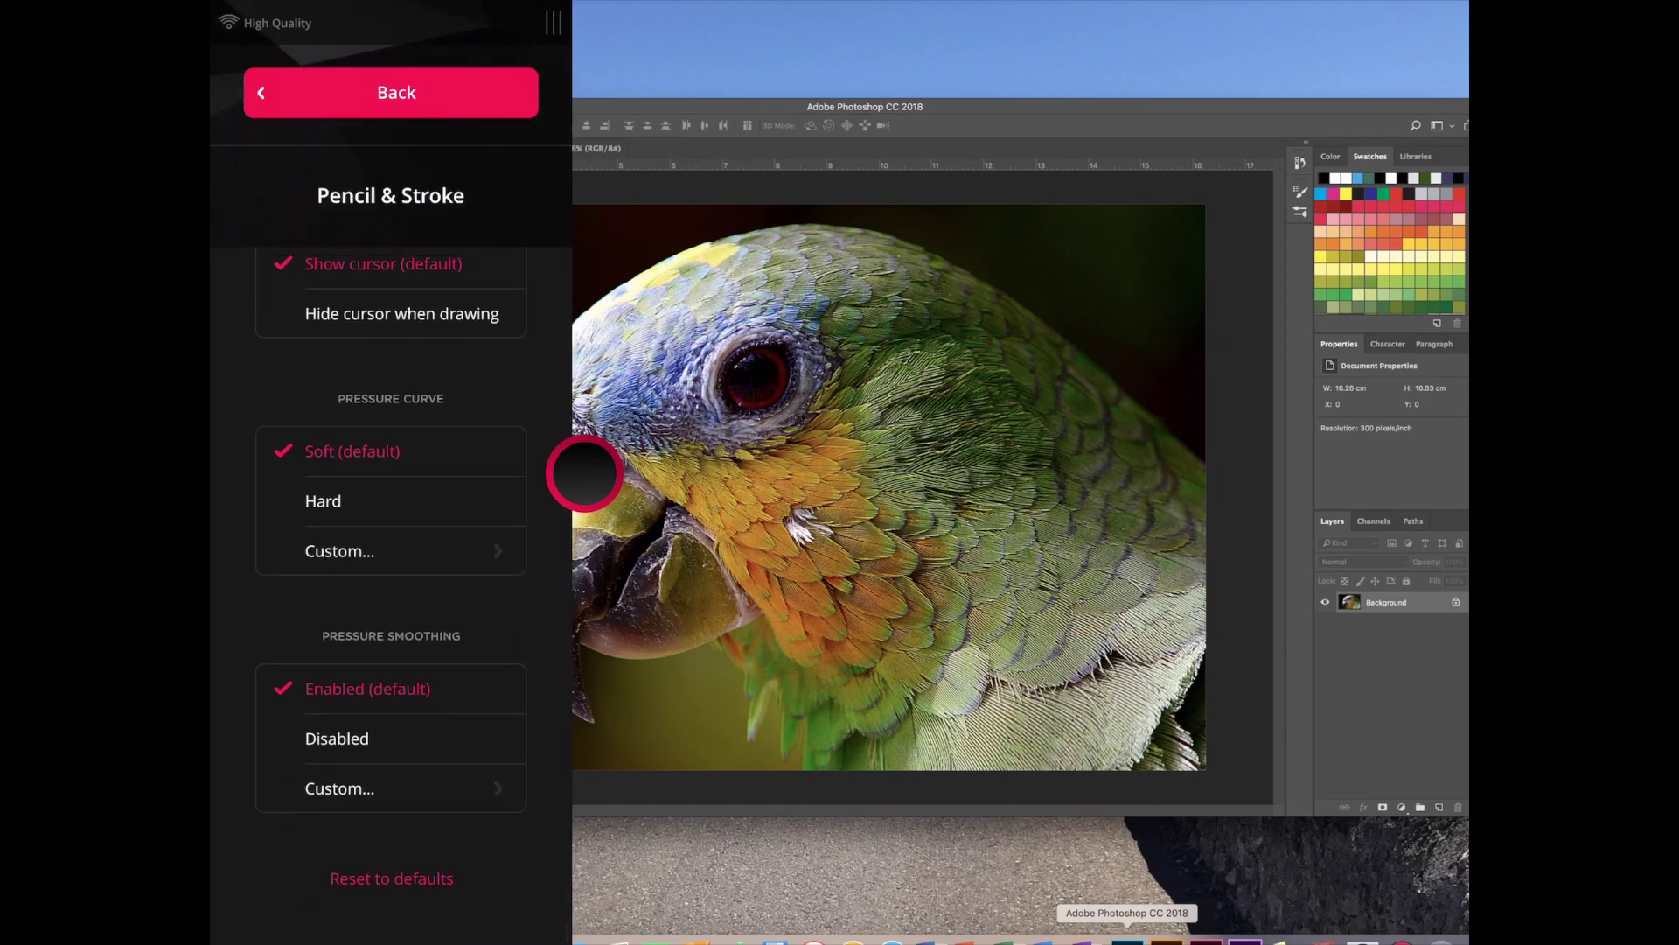
{"action": "left_click", "coordinate": [391, 92]}
{"action": "left_click", "coordinate": [368, 333]}
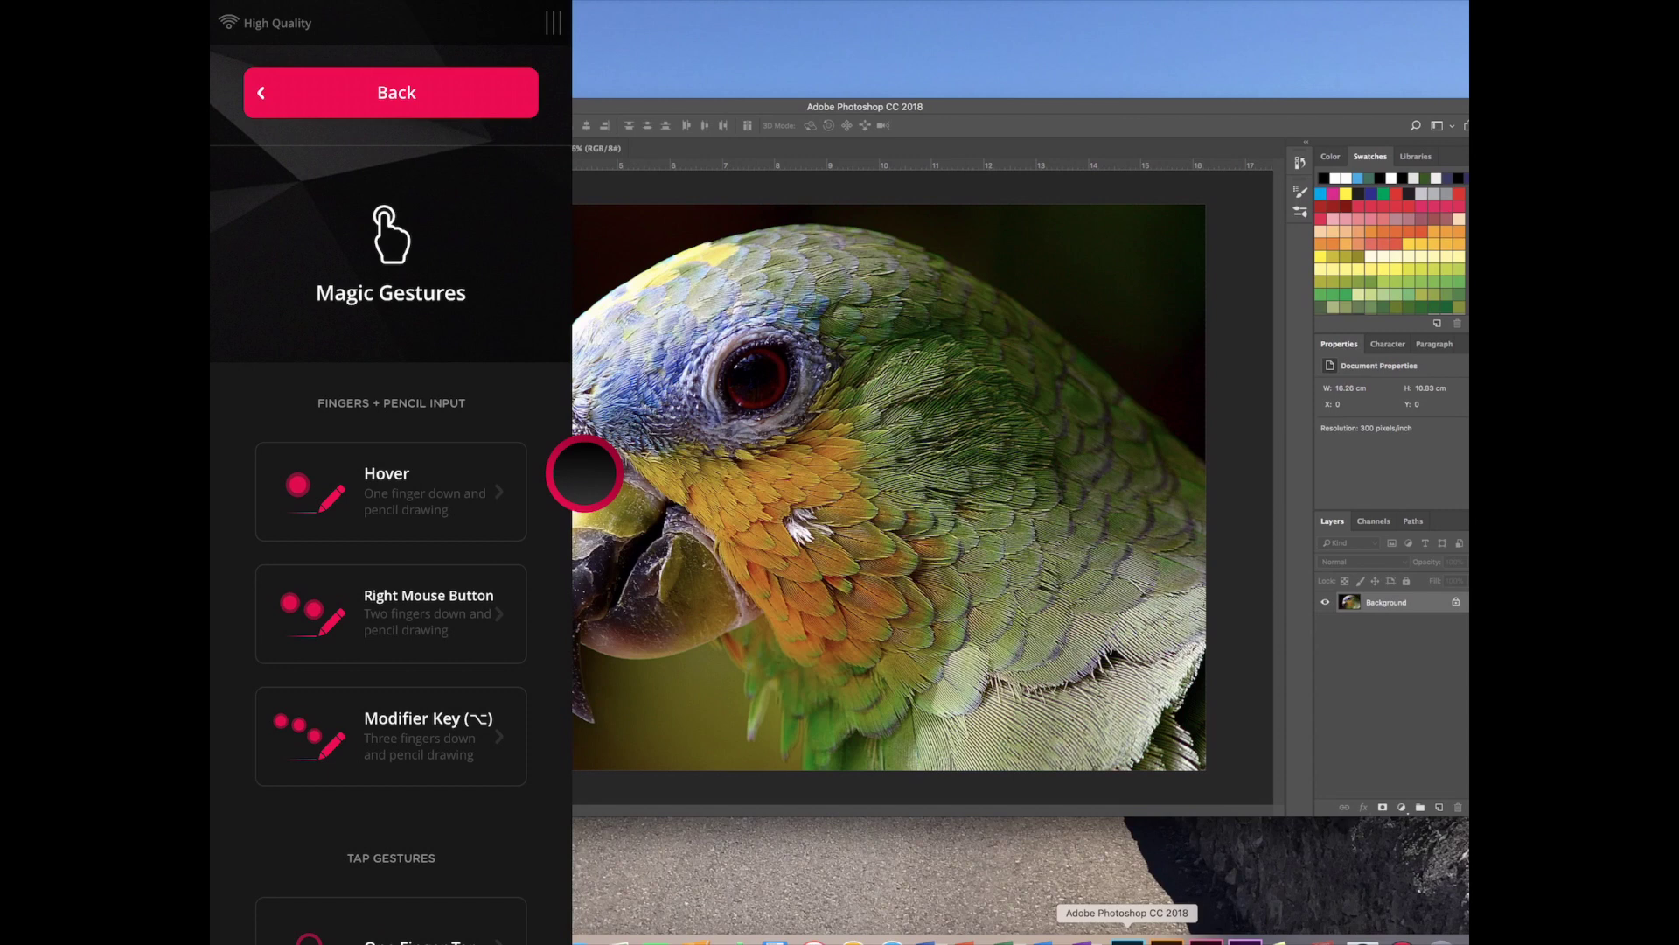
{"action": "scroll", "coordinate": [391, 569], "scroll_direction": "down", "scroll_amount": 8}
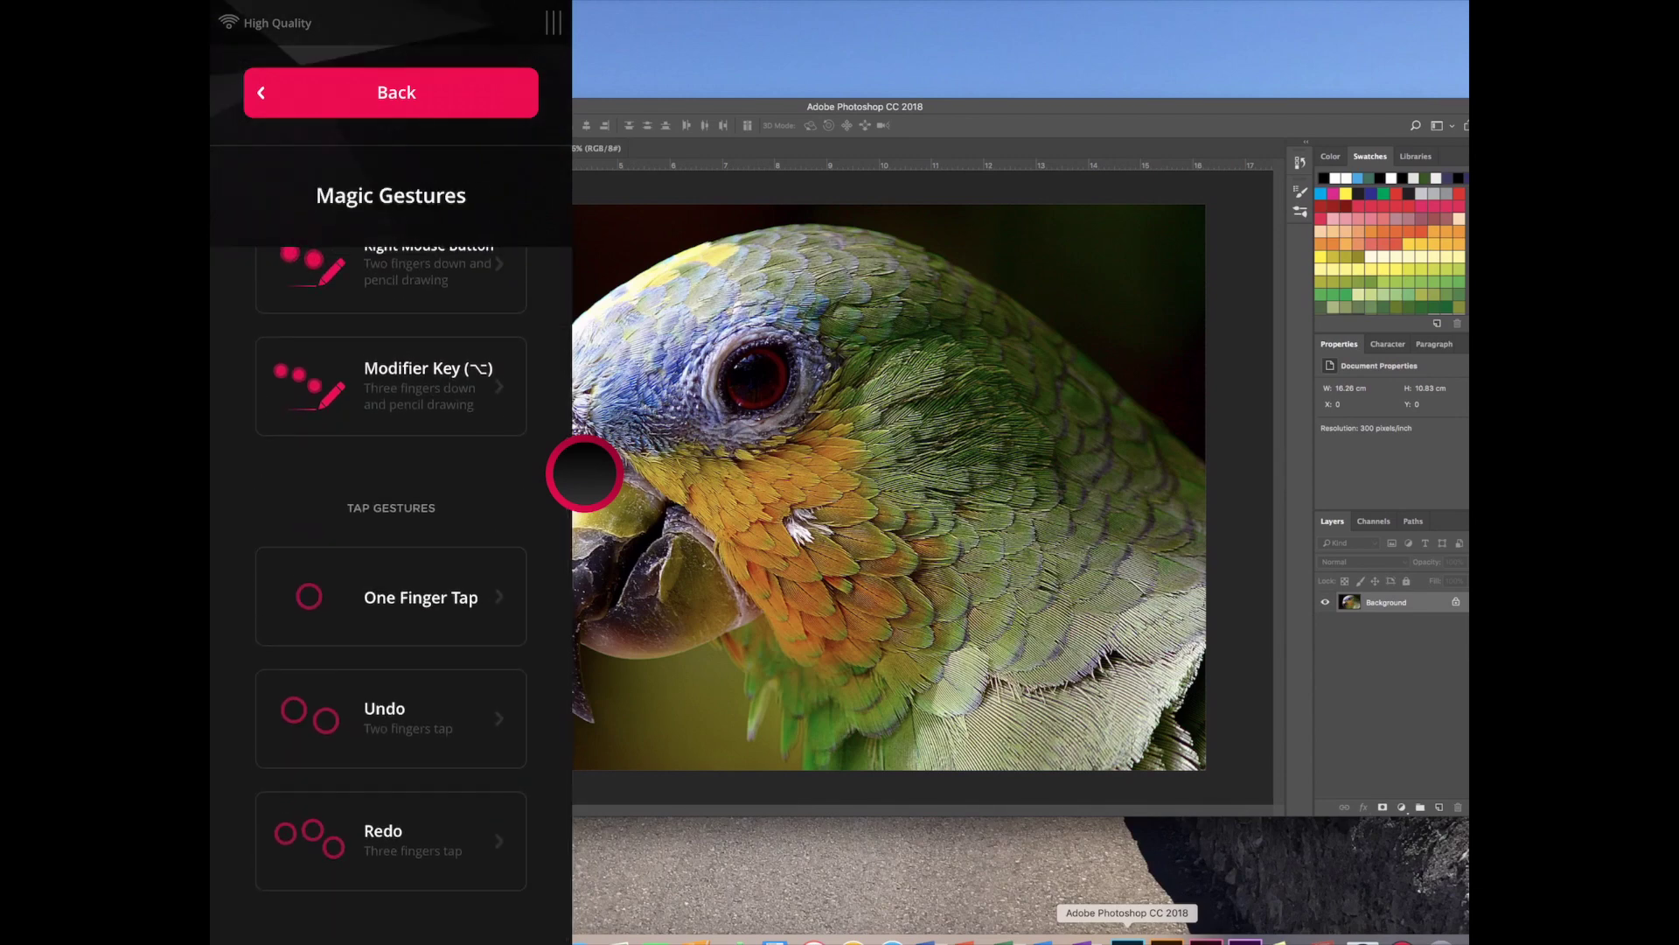
Step: Browse General Settings, Wi-Fi connection quality and Learn & Support, then back out of the settings
{"action": "left_click", "coordinate": [396, 92]}
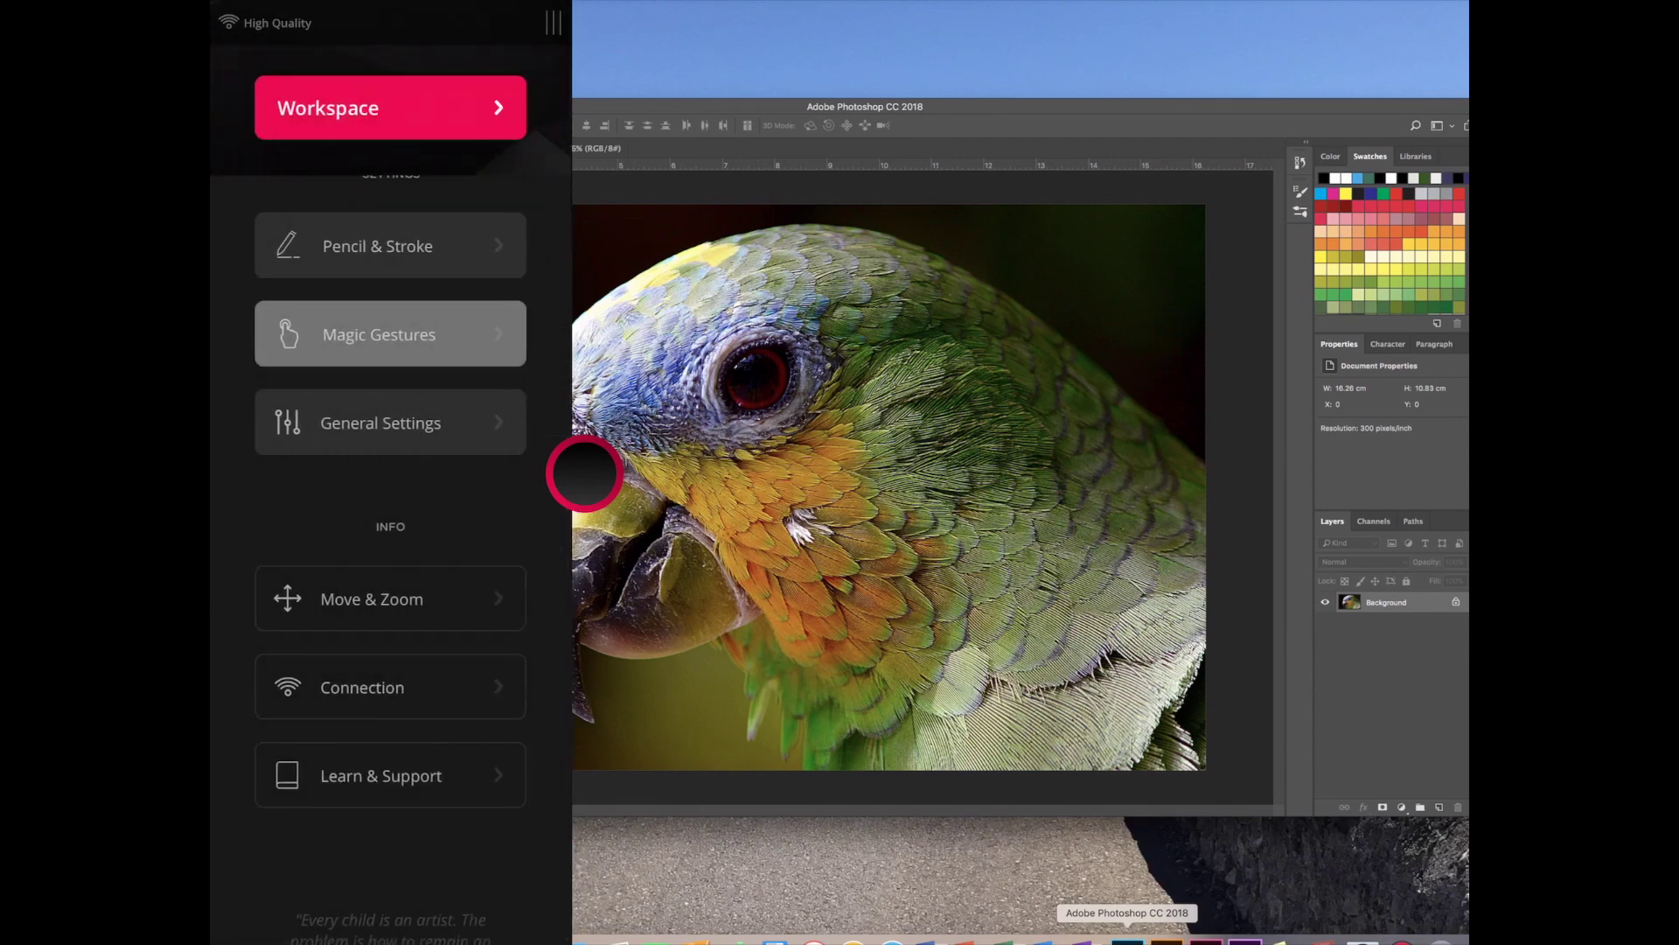
{"action": "left_click", "coordinate": [391, 422]}
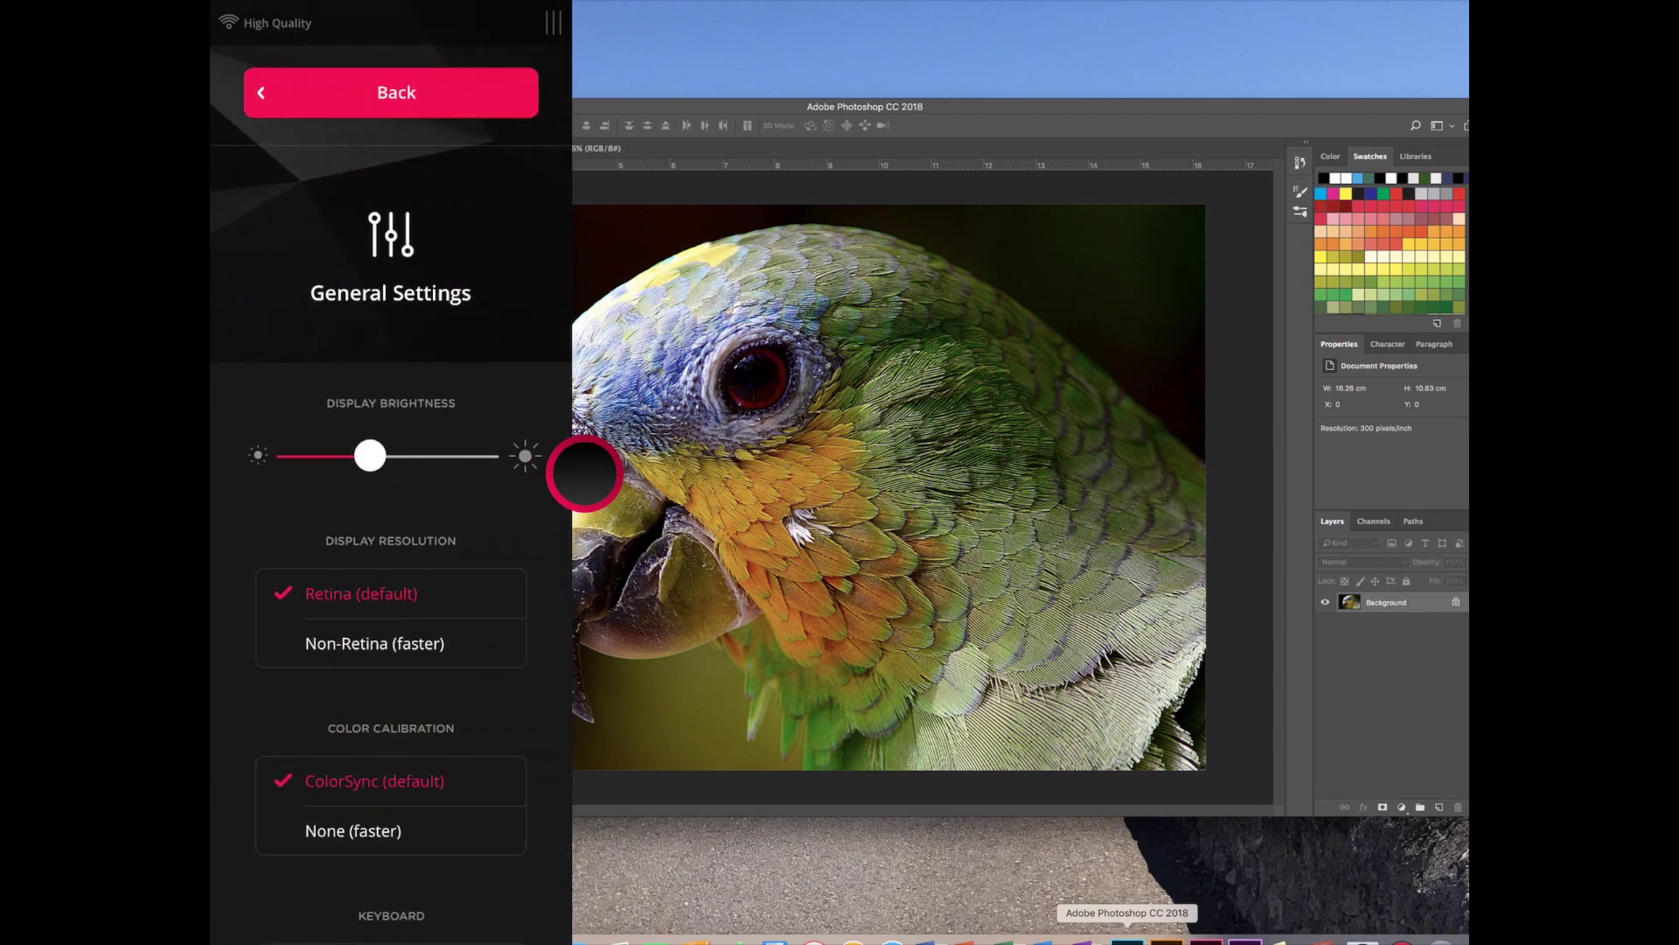
{"action": "scroll", "coordinate": [391, 569], "scroll_direction": "down", "scroll_amount": 5}
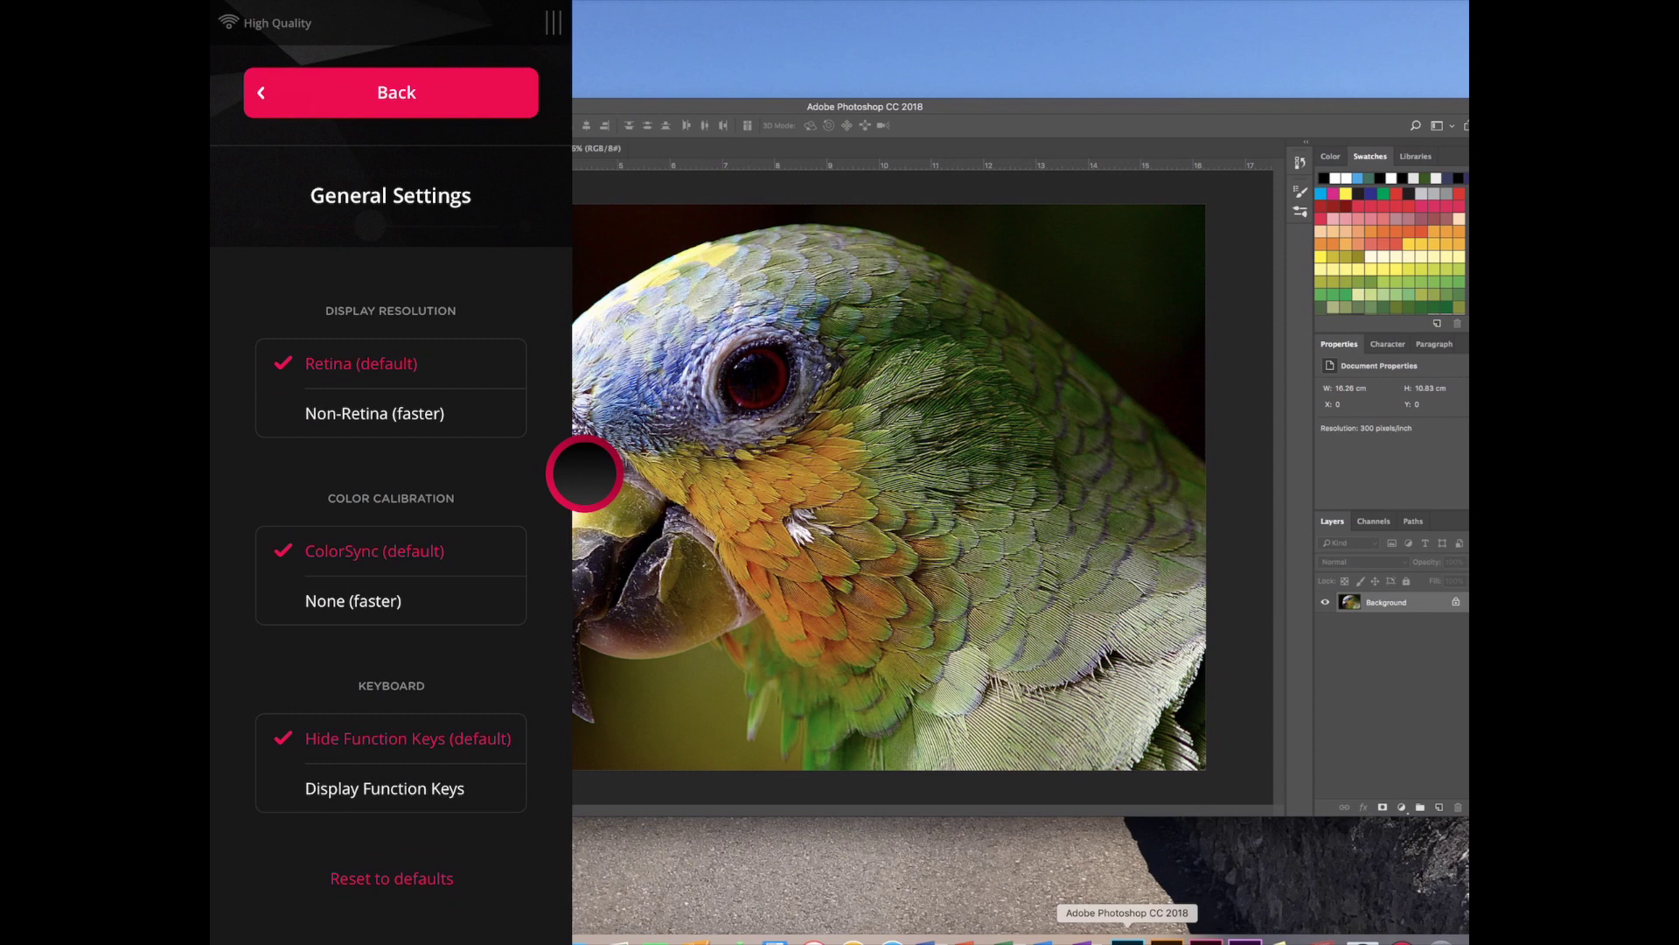
{"action": "left_click", "coordinate": [397, 92]}
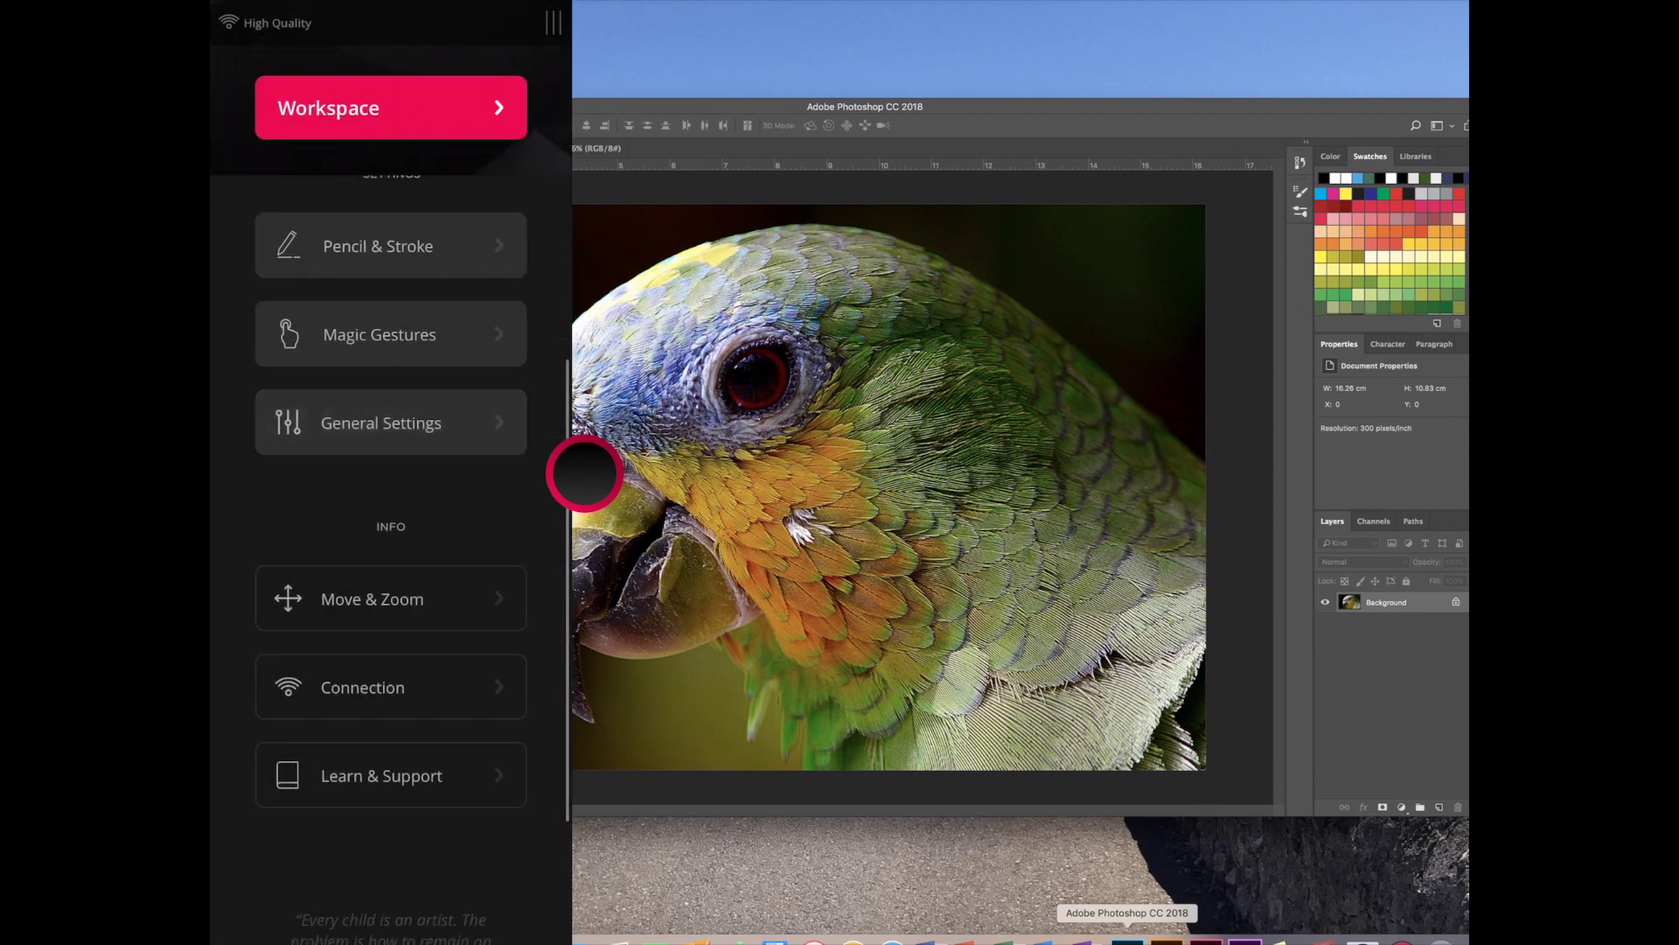
{"action": "left_click", "coordinate": [363, 687]}
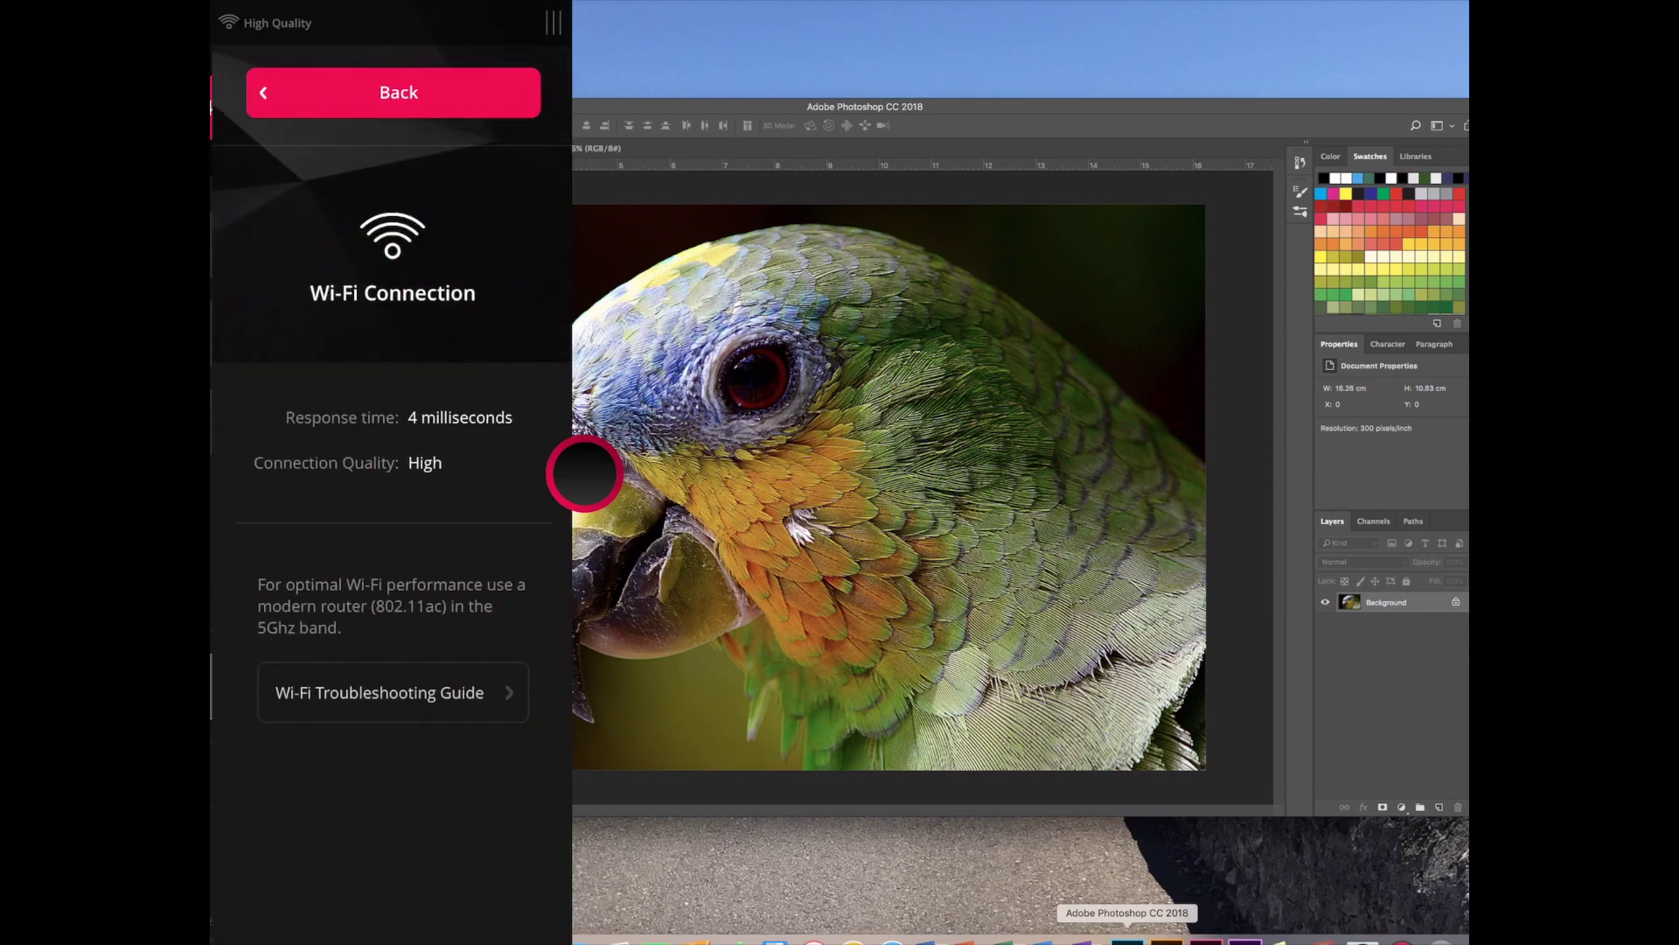
{"action": "left_click", "coordinate": [396, 92]}
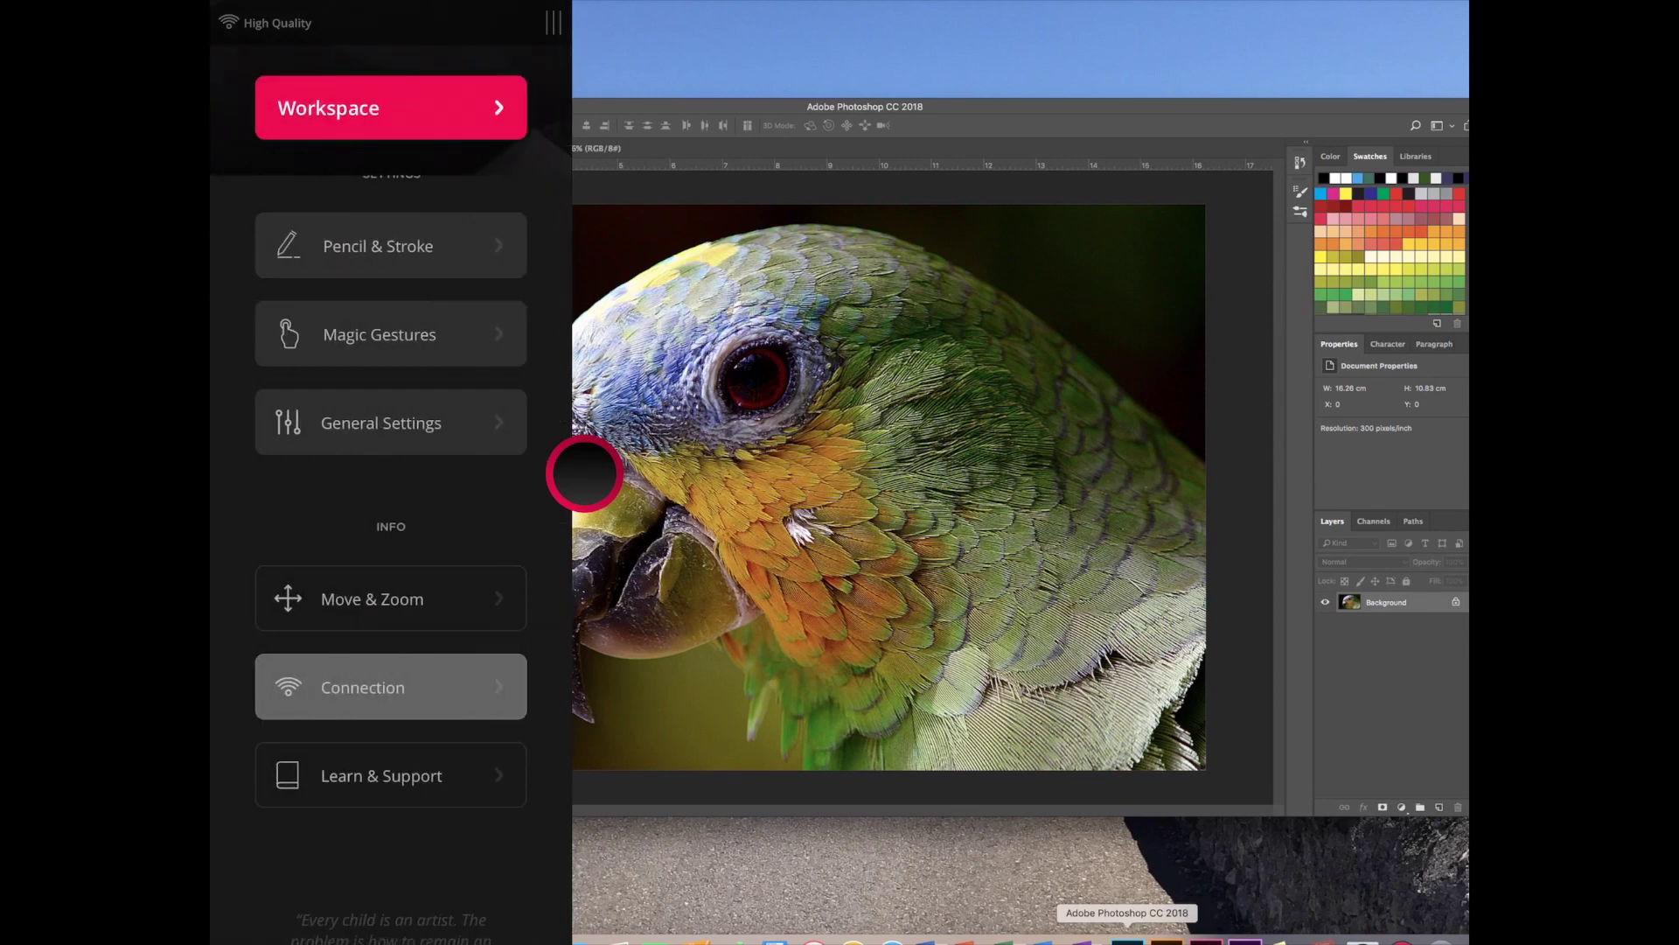
{"action": "left_click", "coordinate": [381, 775]}
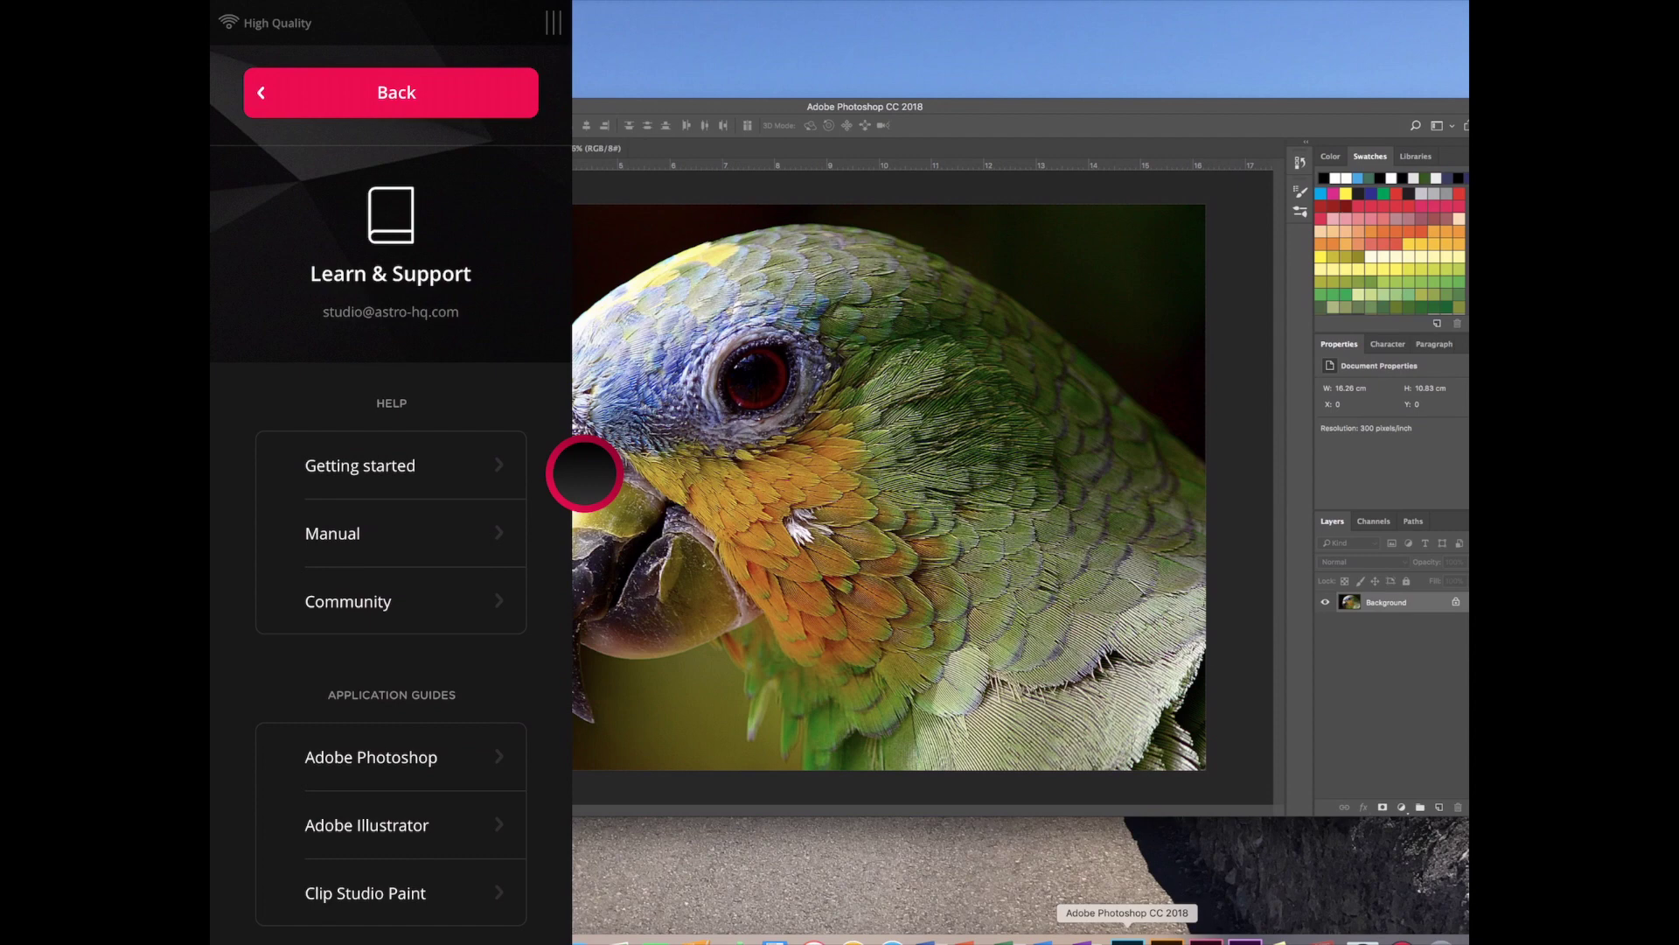
{"action": "left_click", "coordinate": [396, 92]}
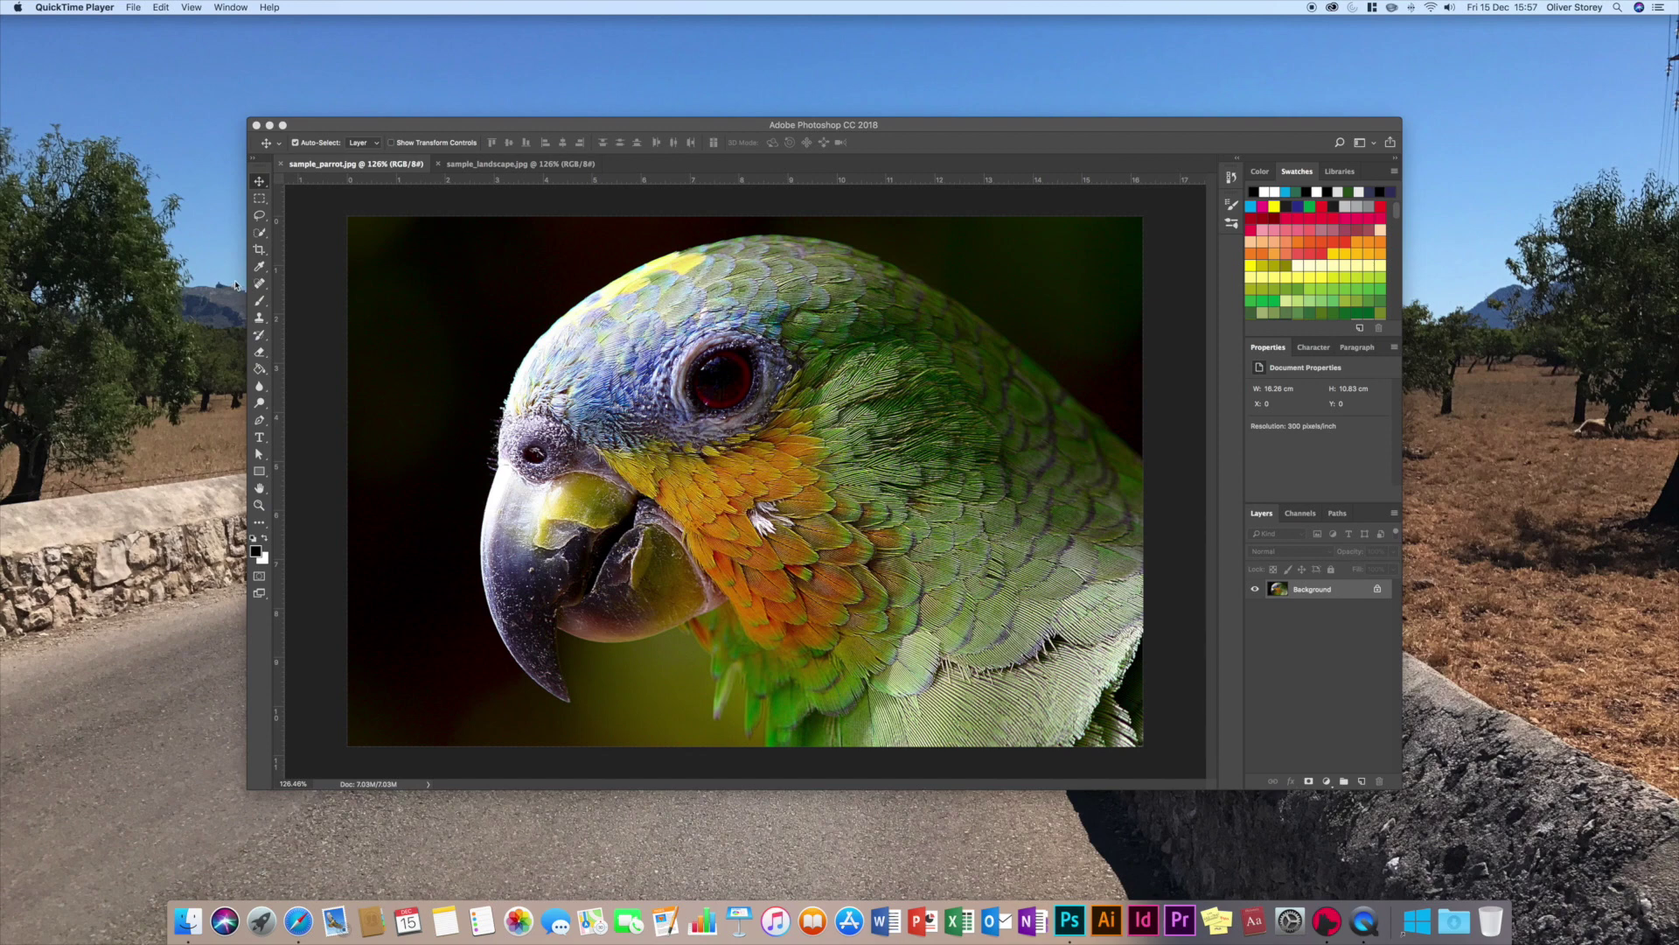
Step: Bring the Photoshop CC window with the parrot photo to the front
{"action": "left_click", "coordinate": [260, 235]}
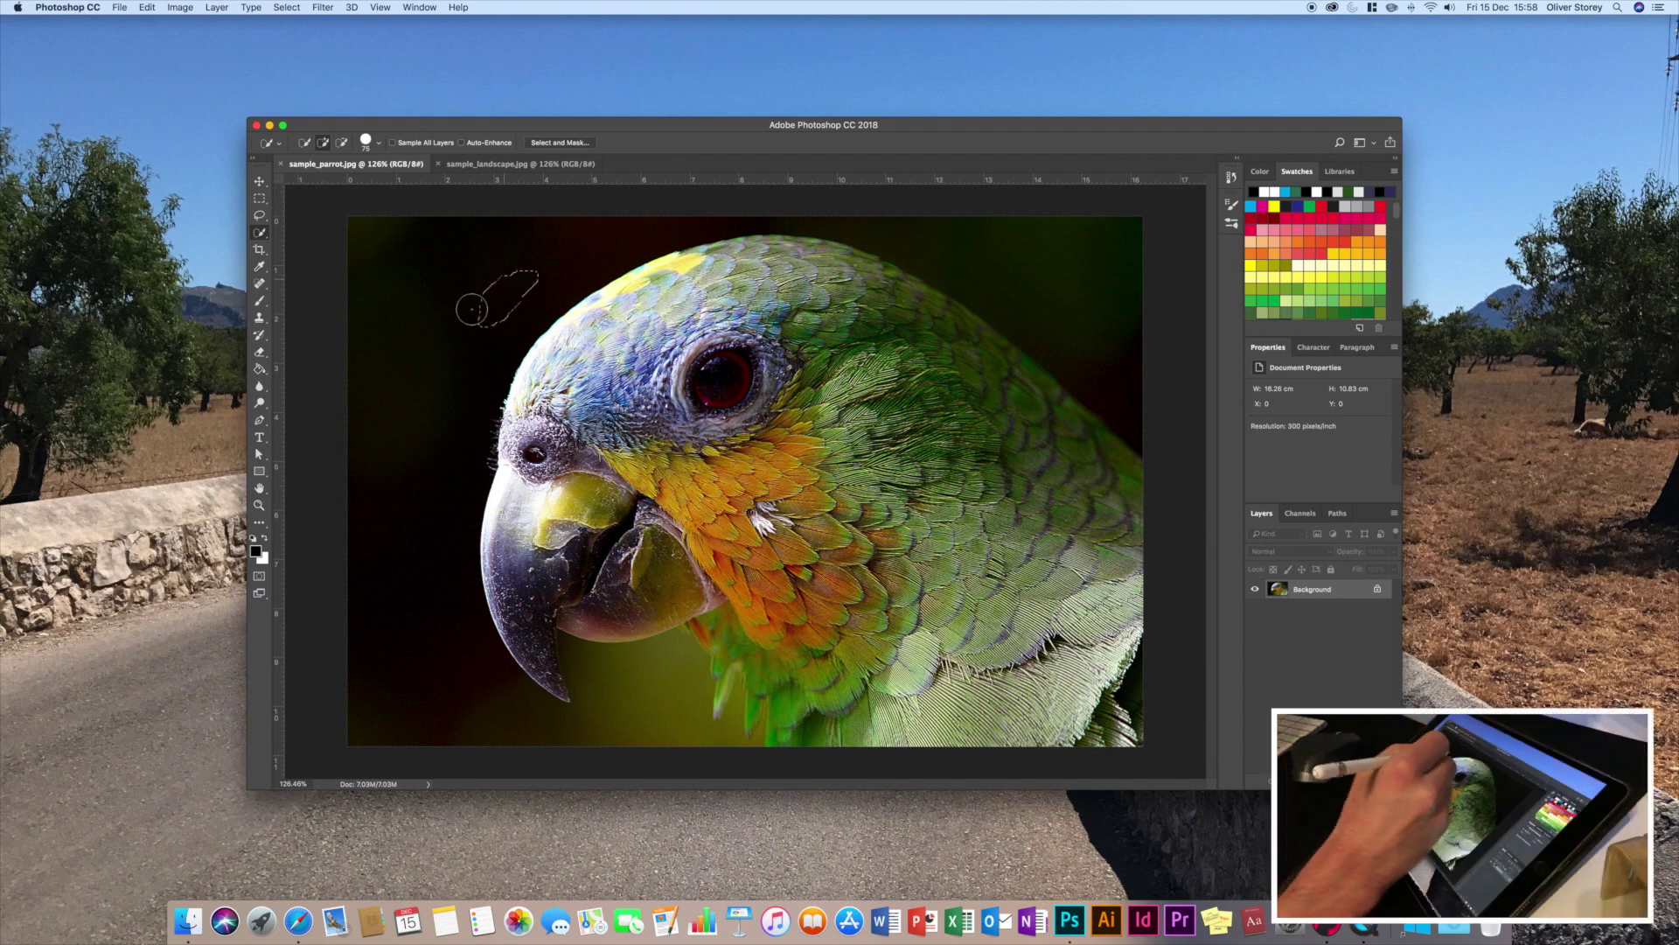
Step: Quick-select the dark background and yellow-green area below the beak, then zoom to 354% to inspect edges
{"action": "mouse_move", "coordinate": [488, 280]}
{"action": "left_mouse_down"}
{"action": "mouse_move", "coordinate": [431, 274]}
{"action": "mouse_move", "coordinate": [1038, 251]}
{"action": "mouse_move", "coordinate": [1120, 379]}
{"action": "left_mouse_up"}
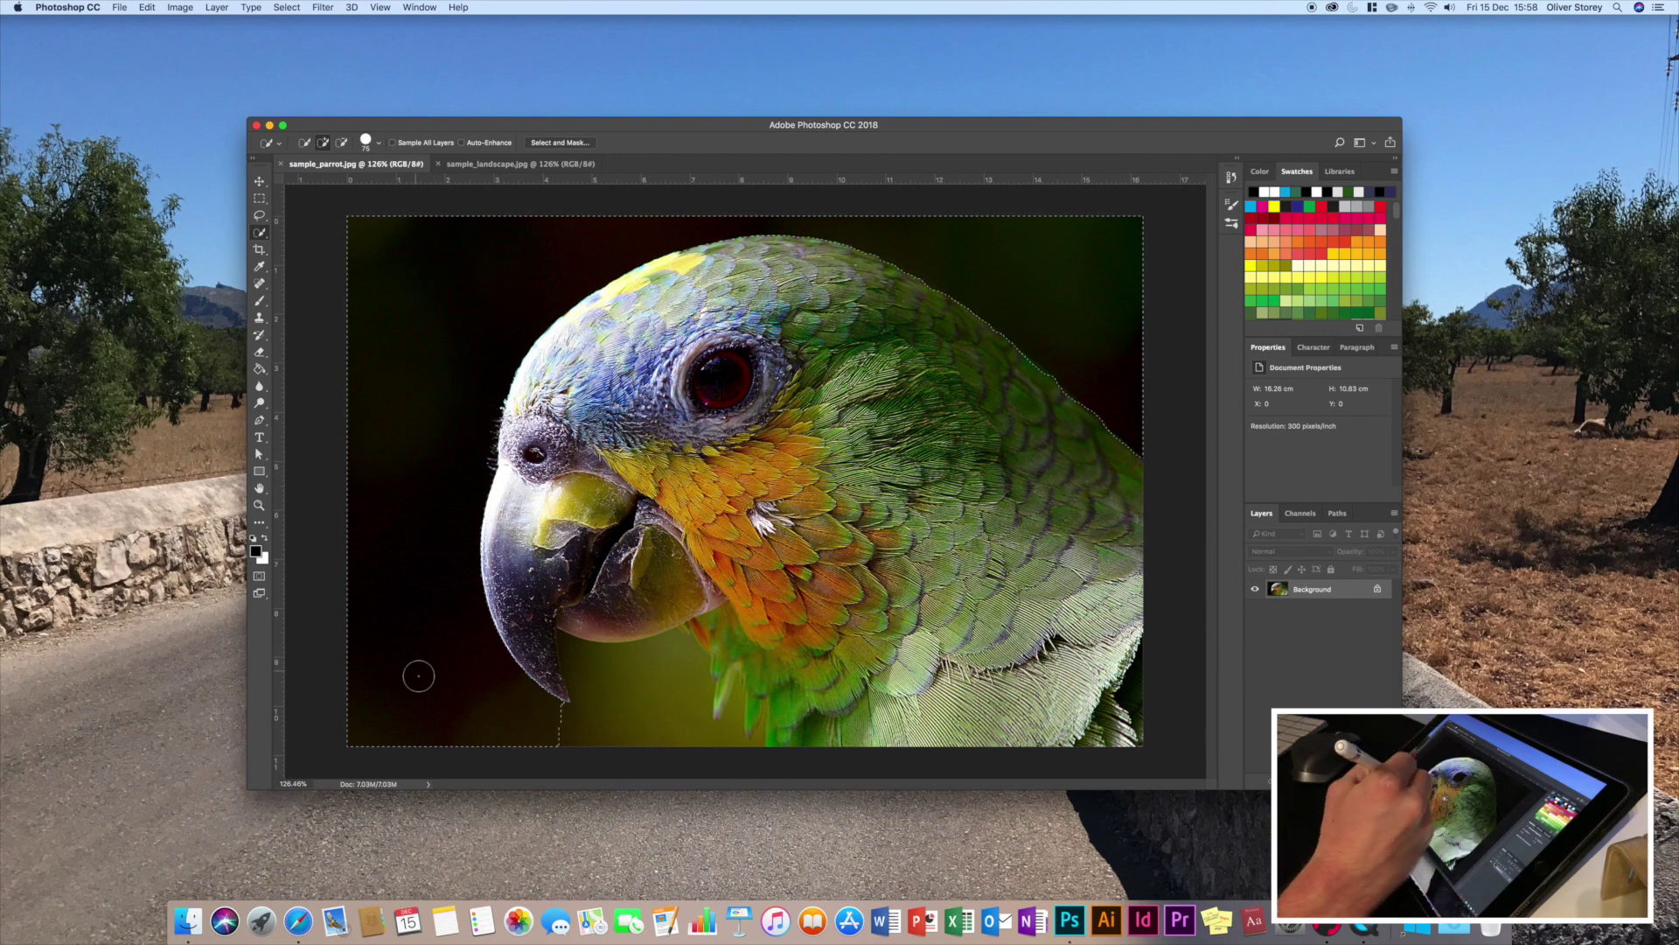
{"action": "mouse_move", "coordinate": [423, 681]}
{"action": "left_mouse_down"}
{"action": "mouse_move", "coordinate": [569, 720]}
{"action": "mouse_move", "coordinate": [681, 707]}
{"action": "mouse_move", "coordinate": [758, 735]}
{"action": "left_mouse_up"}
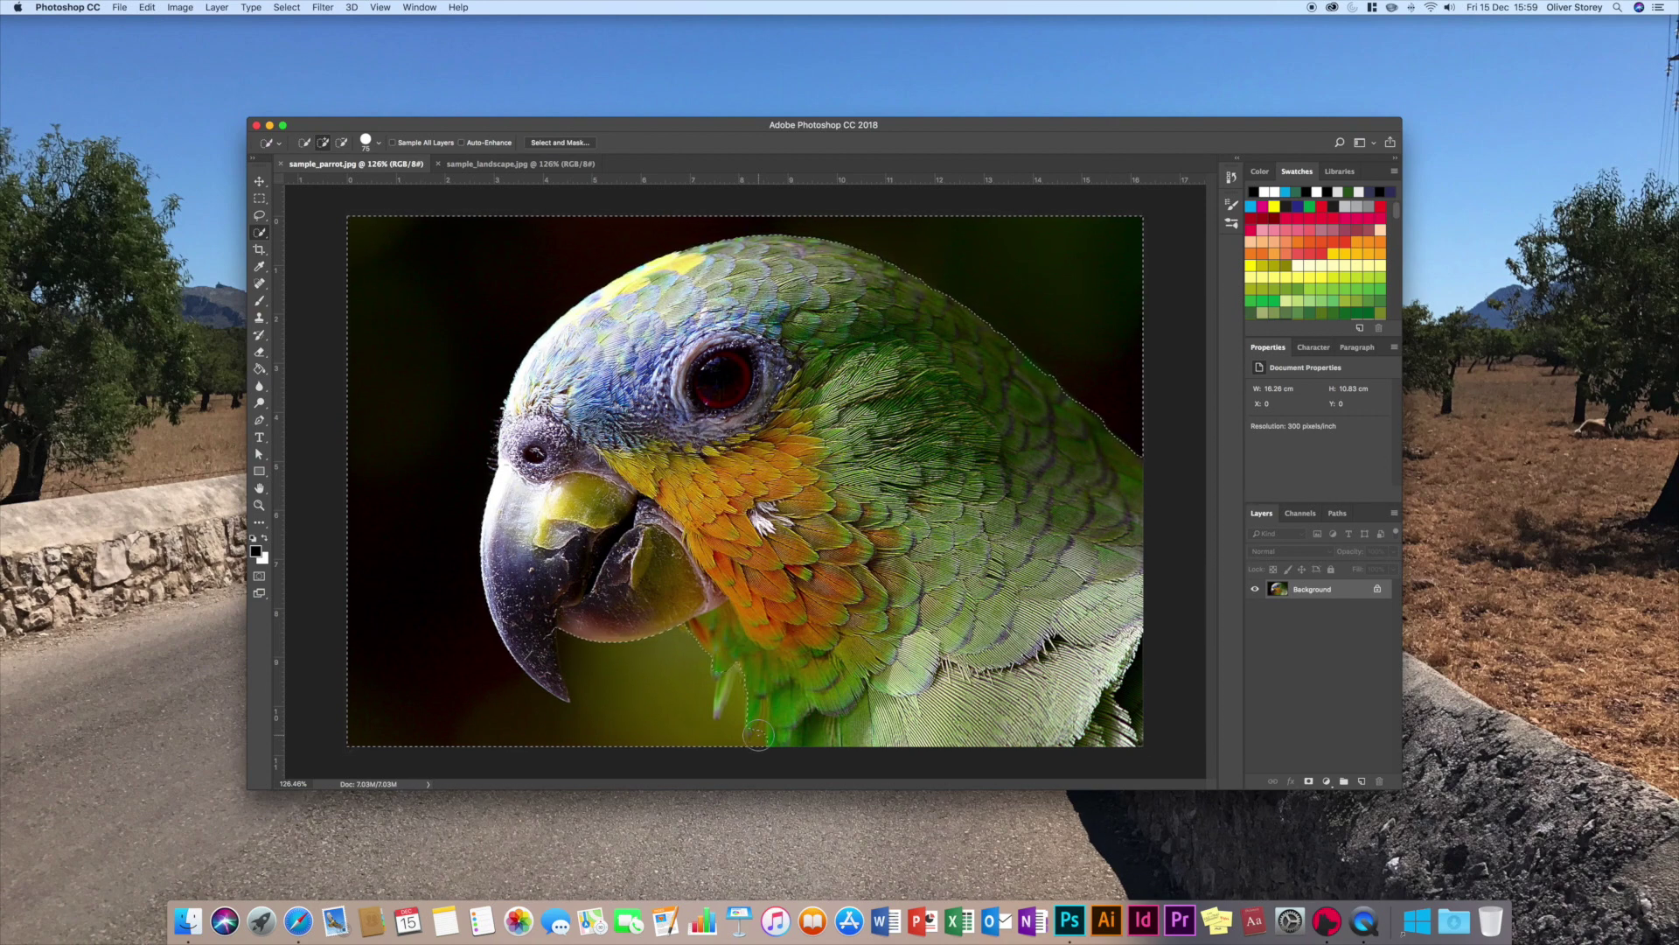
{"action": "scroll", "coordinate": [757, 735], "scroll_direction": "up", "scroll_amount": 6}
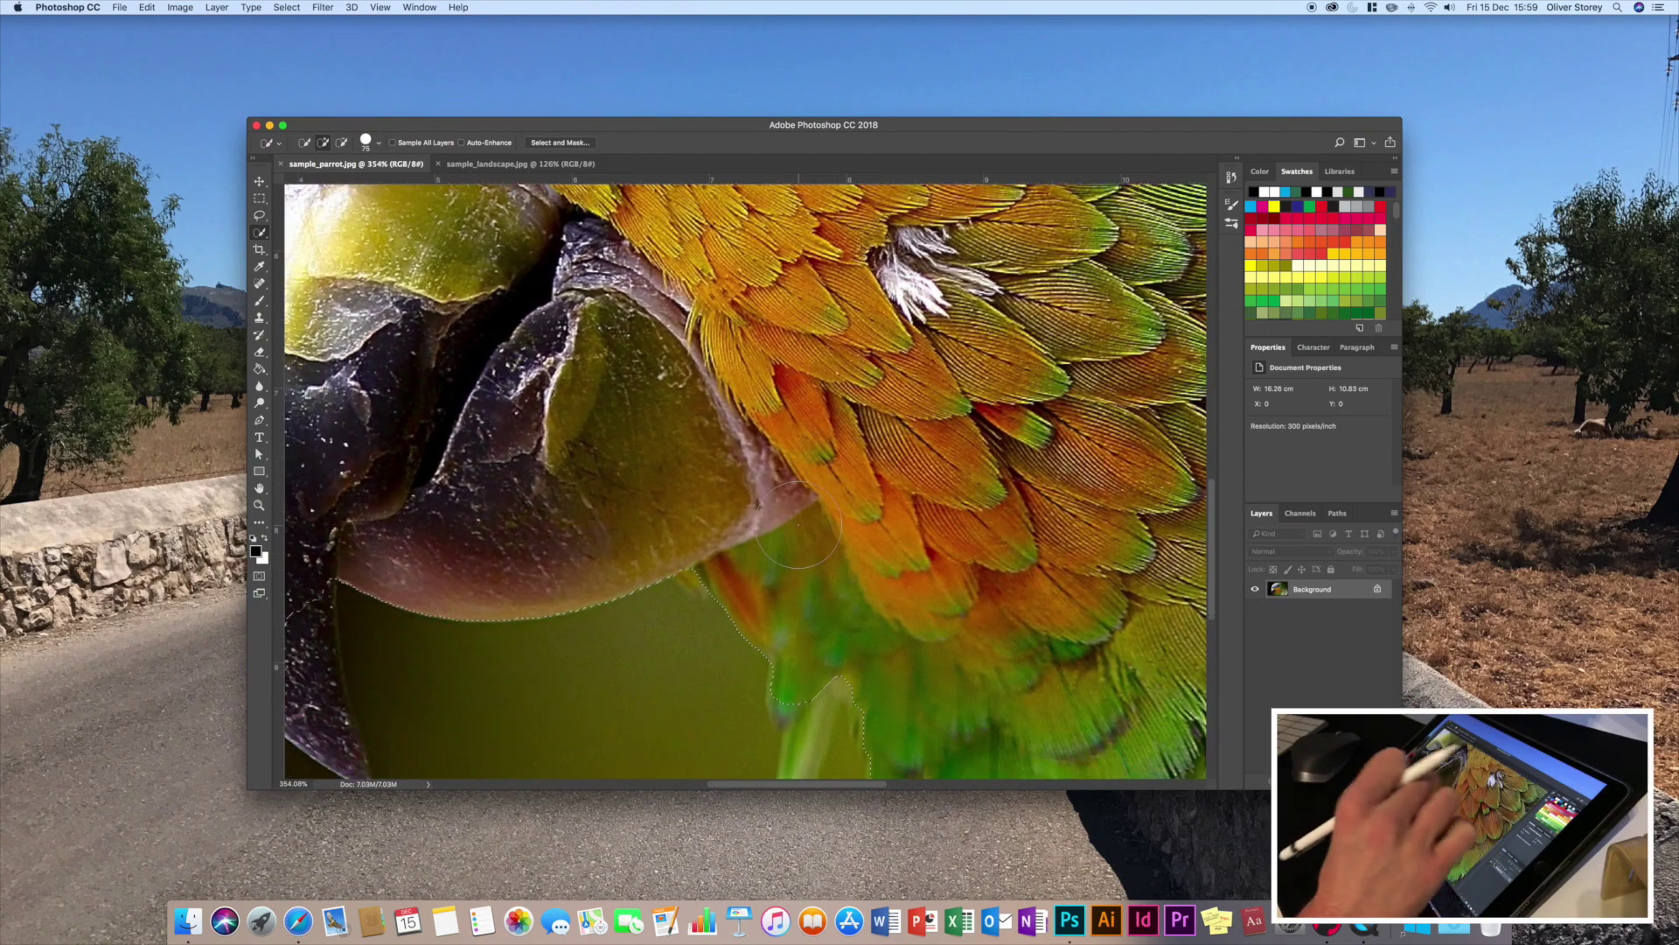
{"action": "scroll", "coordinate": [799, 524], "scroll_direction": "down", "scroll_amount": 5}
{"action": "scroll", "coordinate": [799, 524], "scroll_direction": "left", "scroll_amount": 4}
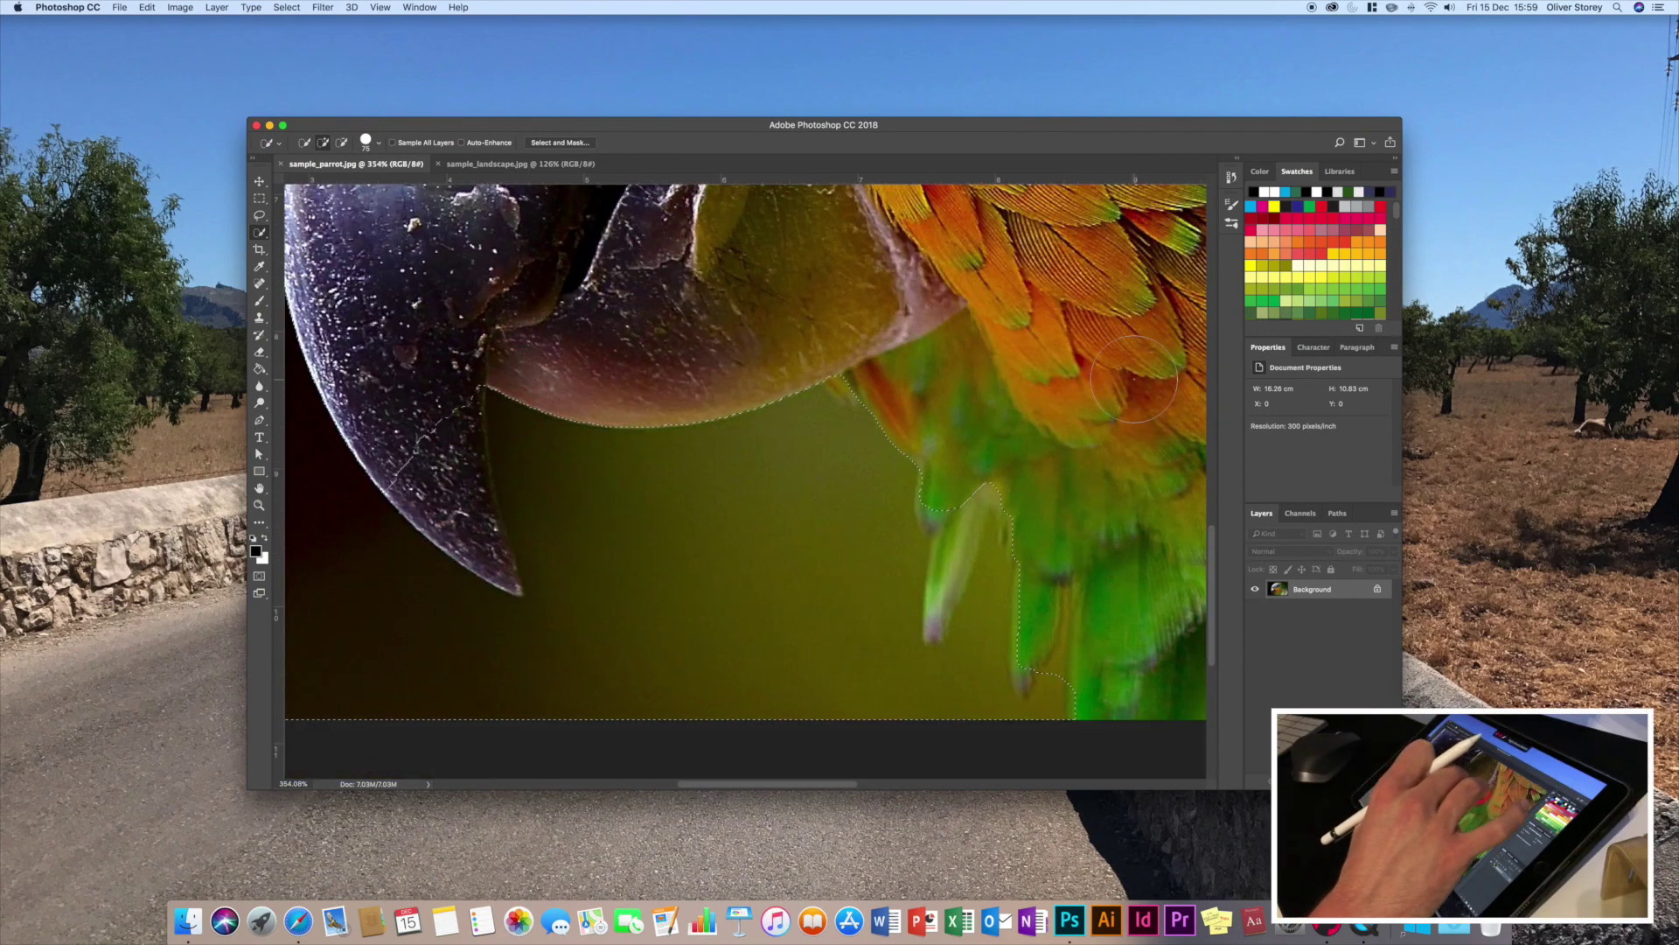
{"action": "scroll", "coordinate": [864, 418], "scroll_direction": "right", "scroll_amount": 4}
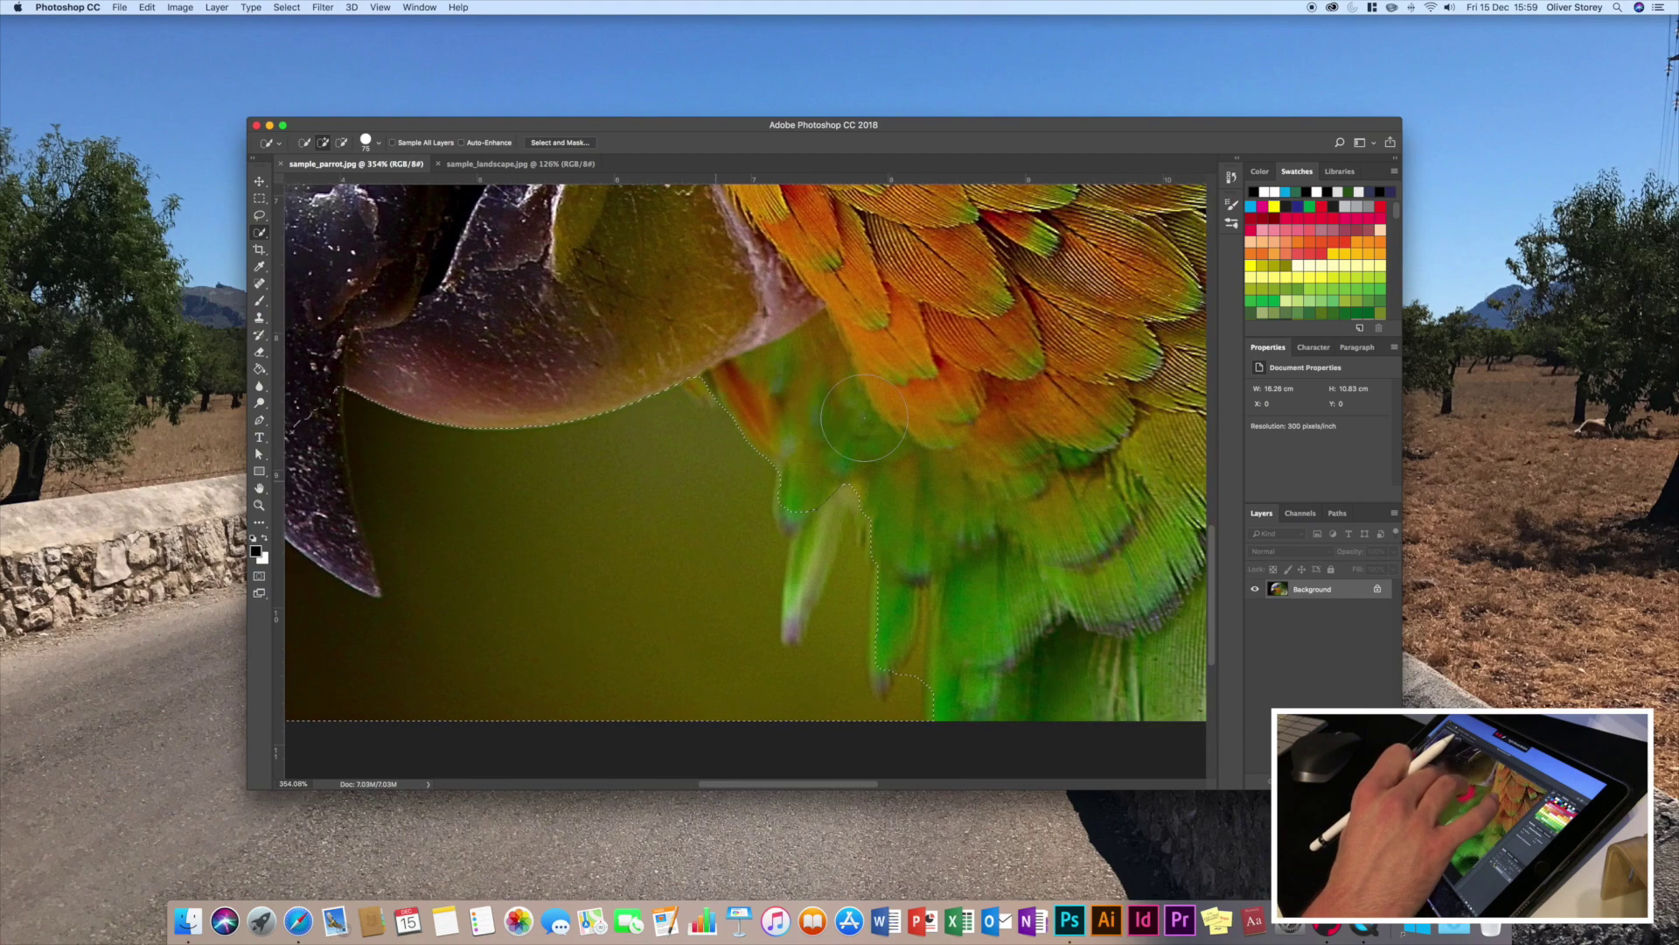
{"action": "scroll", "coordinate": [864, 418], "scroll_direction": "down", "scroll_amount": 3}
{"action": "scroll", "coordinate": [865, 418], "scroll_direction": "right", "scroll_amount": 1}
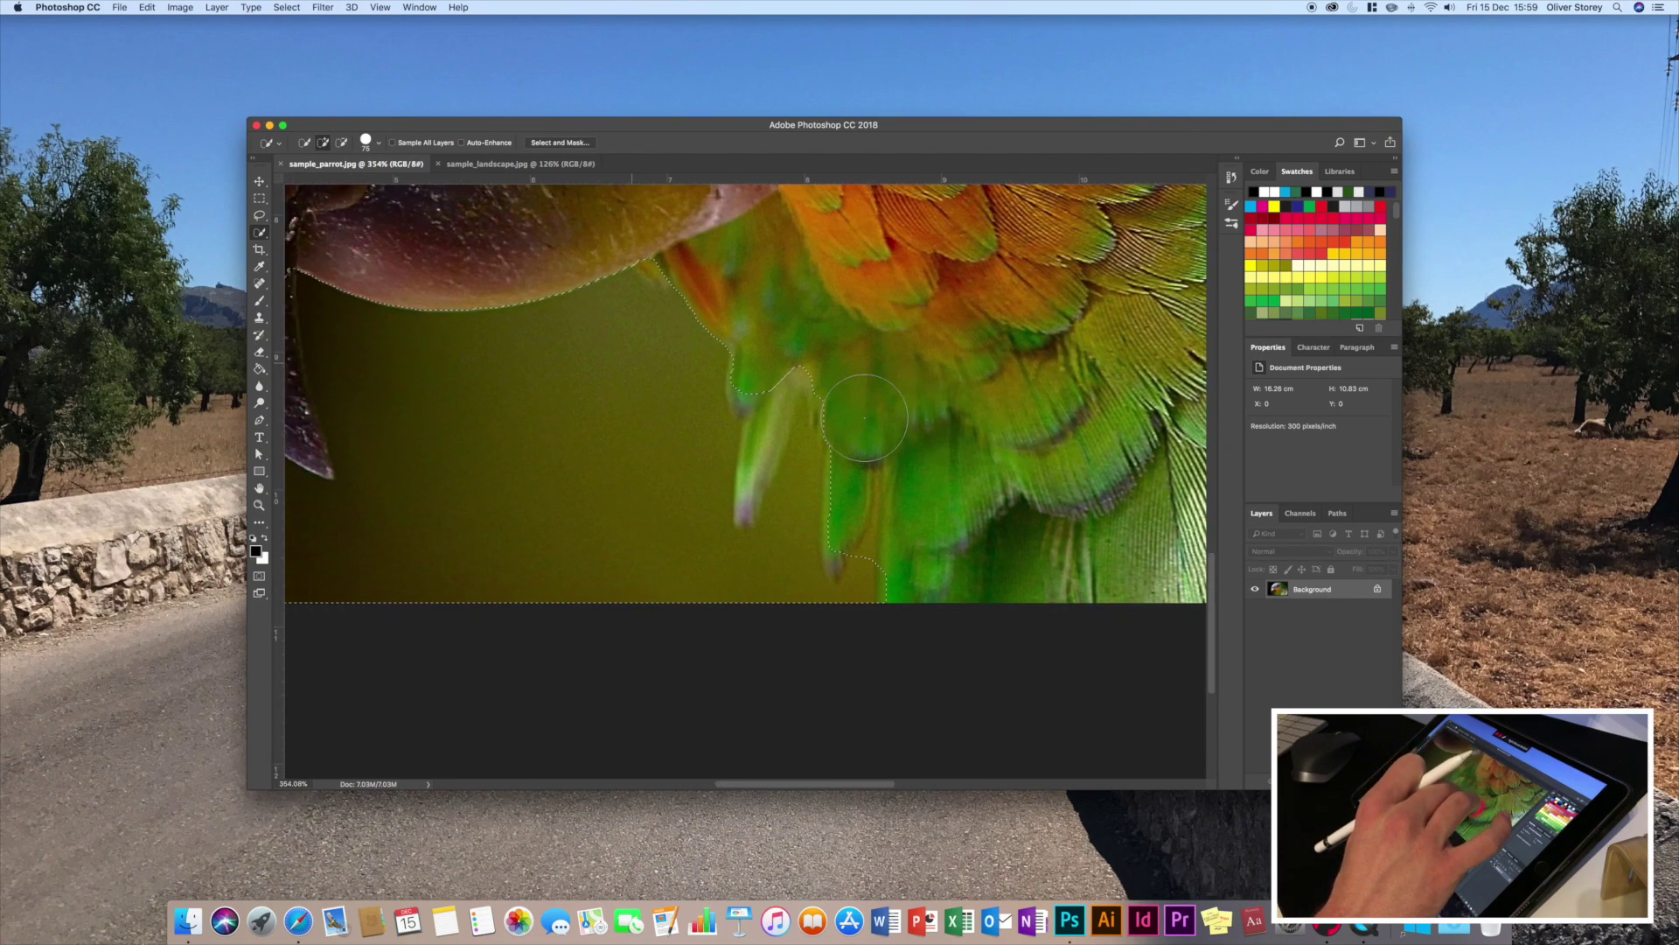
{"action": "scroll", "coordinate": [864, 418], "scroll_direction": "left", "scroll_amount": 4}
{"action": "scroll", "coordinate": [864, 418], "scroll_direction": "up", "scroll_amount": 1}
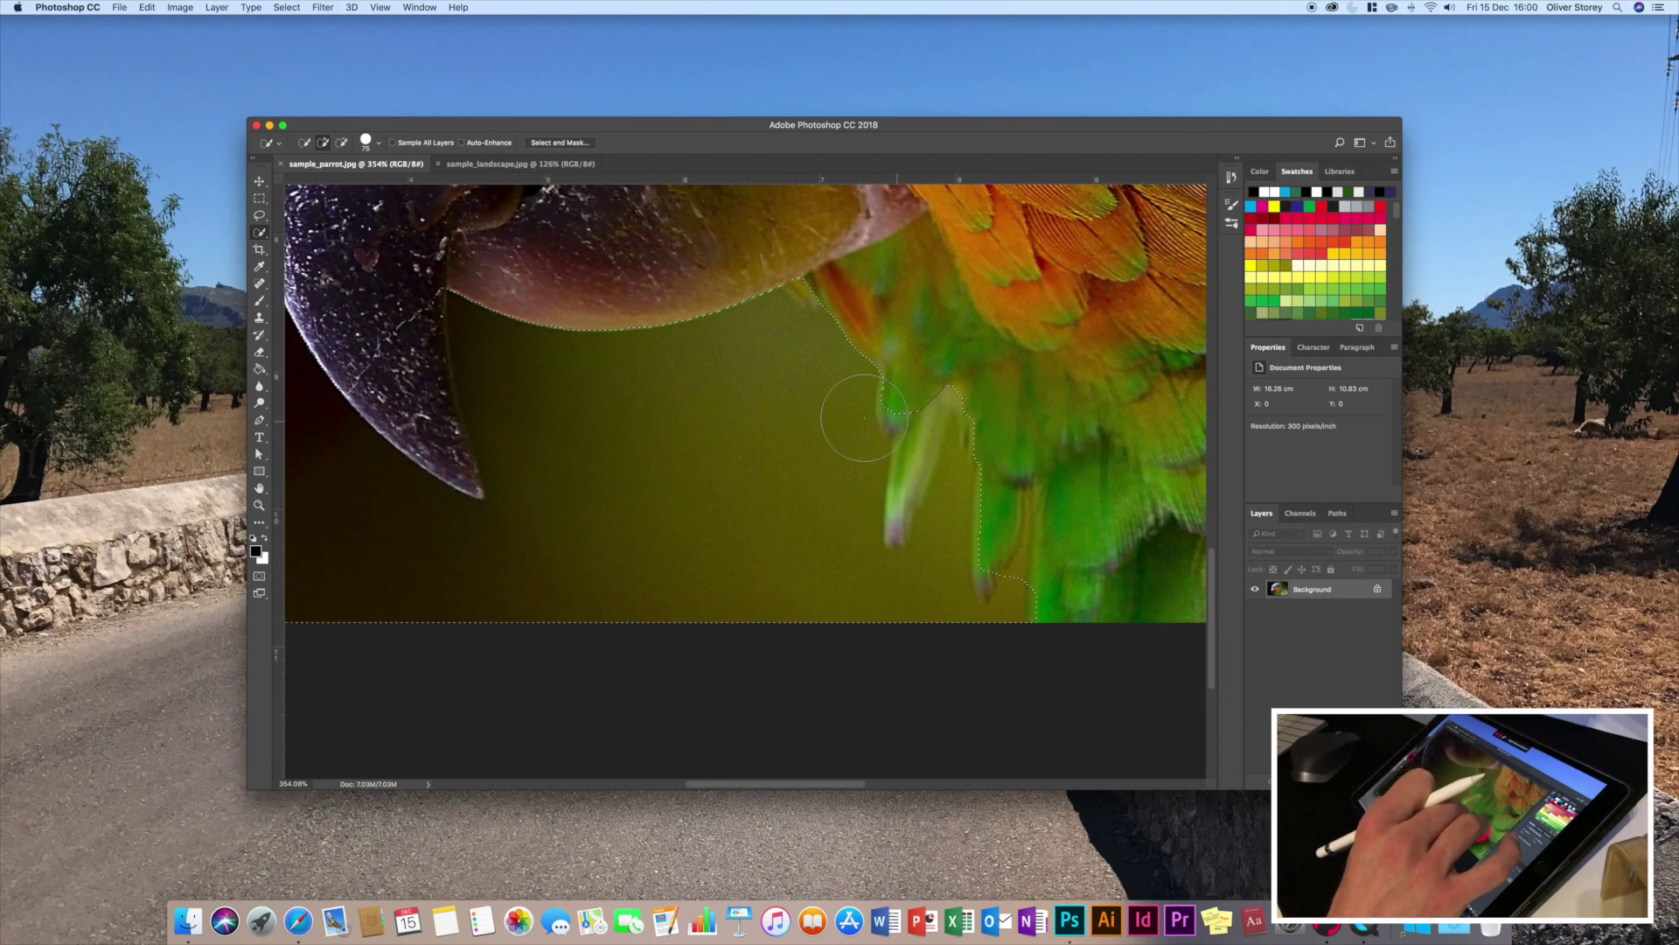
{"action": "scroll", "coordinate": [865, 418], "scroll_direction": "left", "scroll_amount": 1}
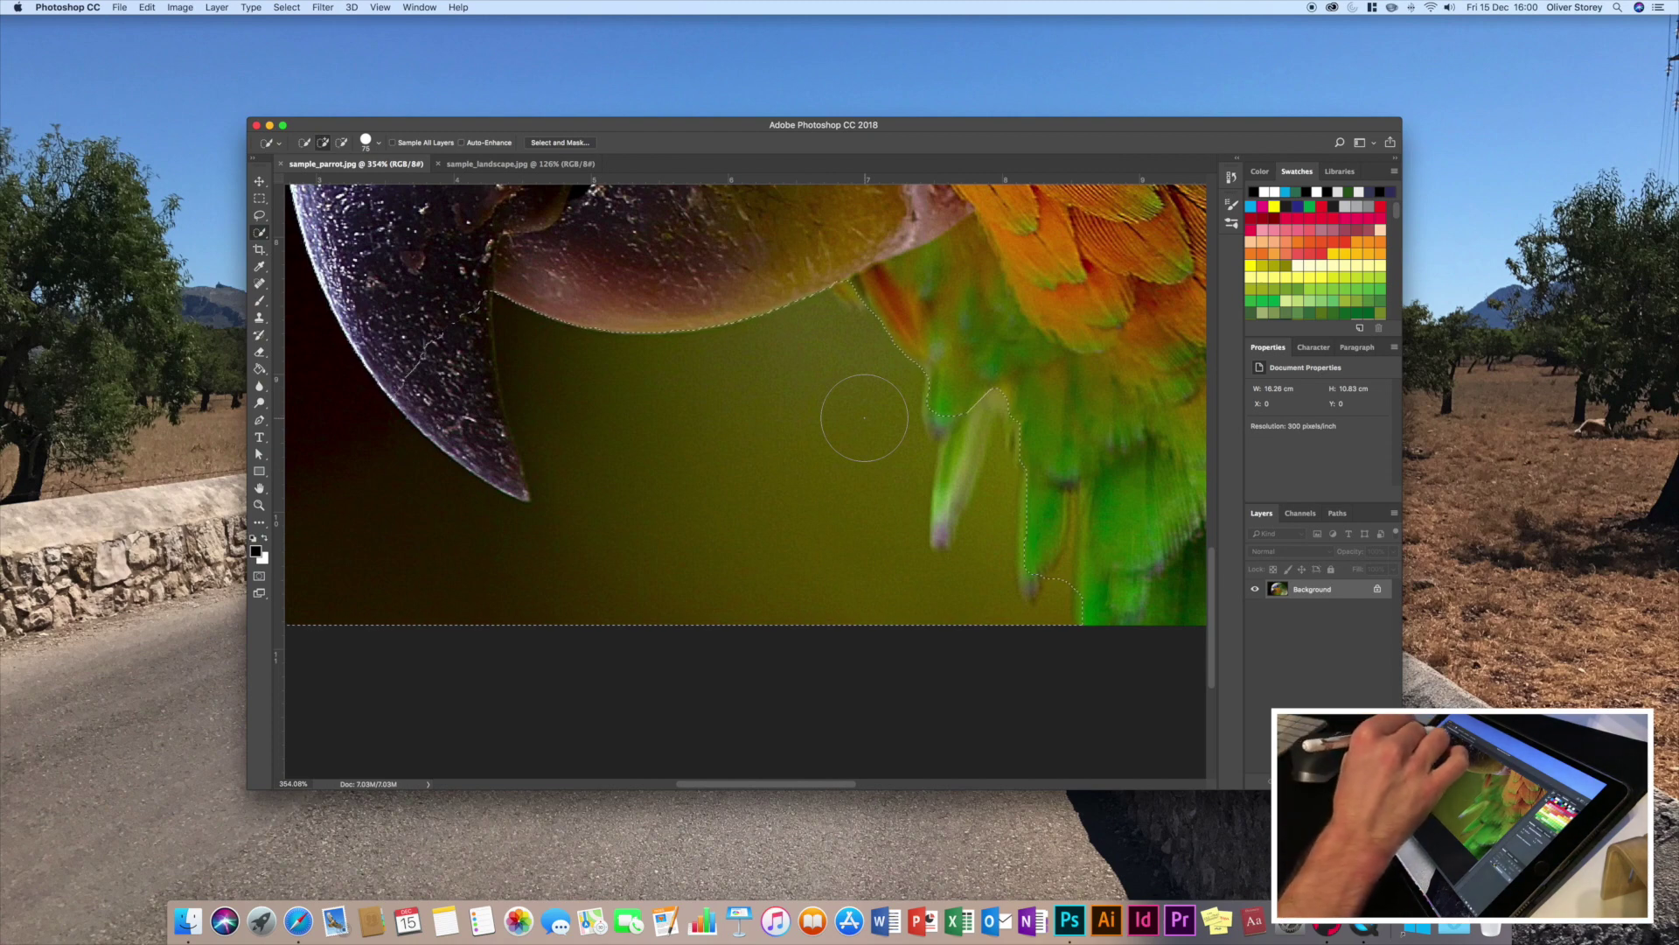
Step: Add Lasso loops along the beak tip and lower green feathers to the selection
{"action": "left_click", "coordinate": [265, 215]}
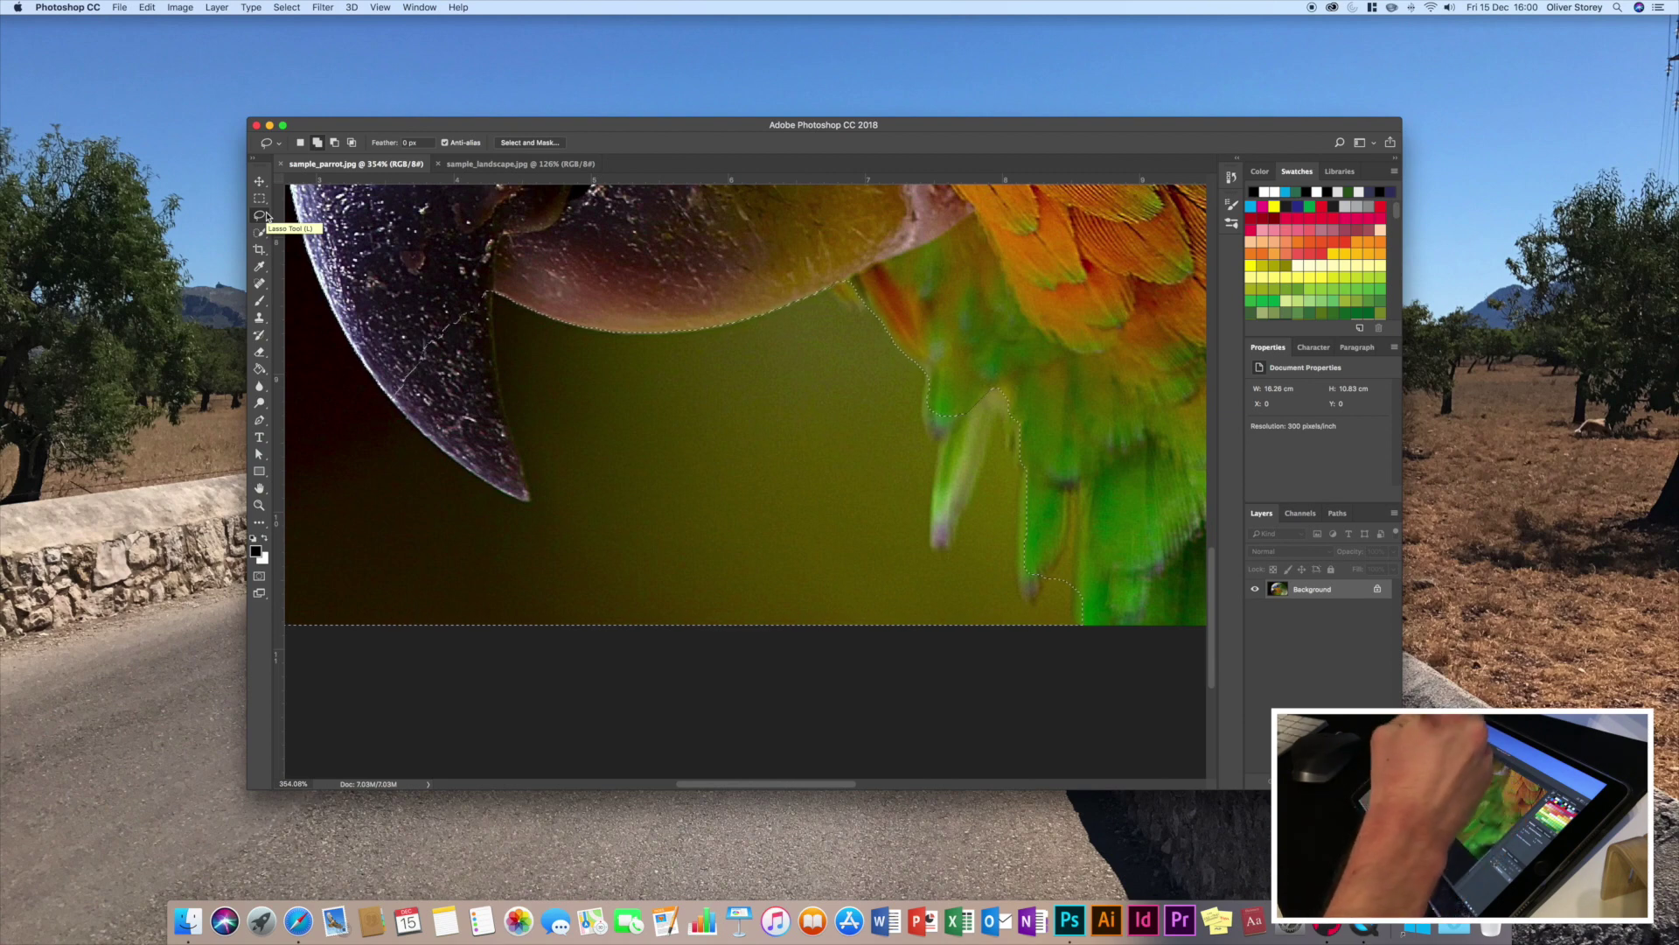
{"action": "mouse_move", "coordinate": [488, 286]}
{"action": "left_mouse_down"}
{"action": "mouse_move", "coordinate": [527, 476]}
{"action": "mouse_move", "coordinate": [398, 418]}
{"action": "left_mouse_up"}
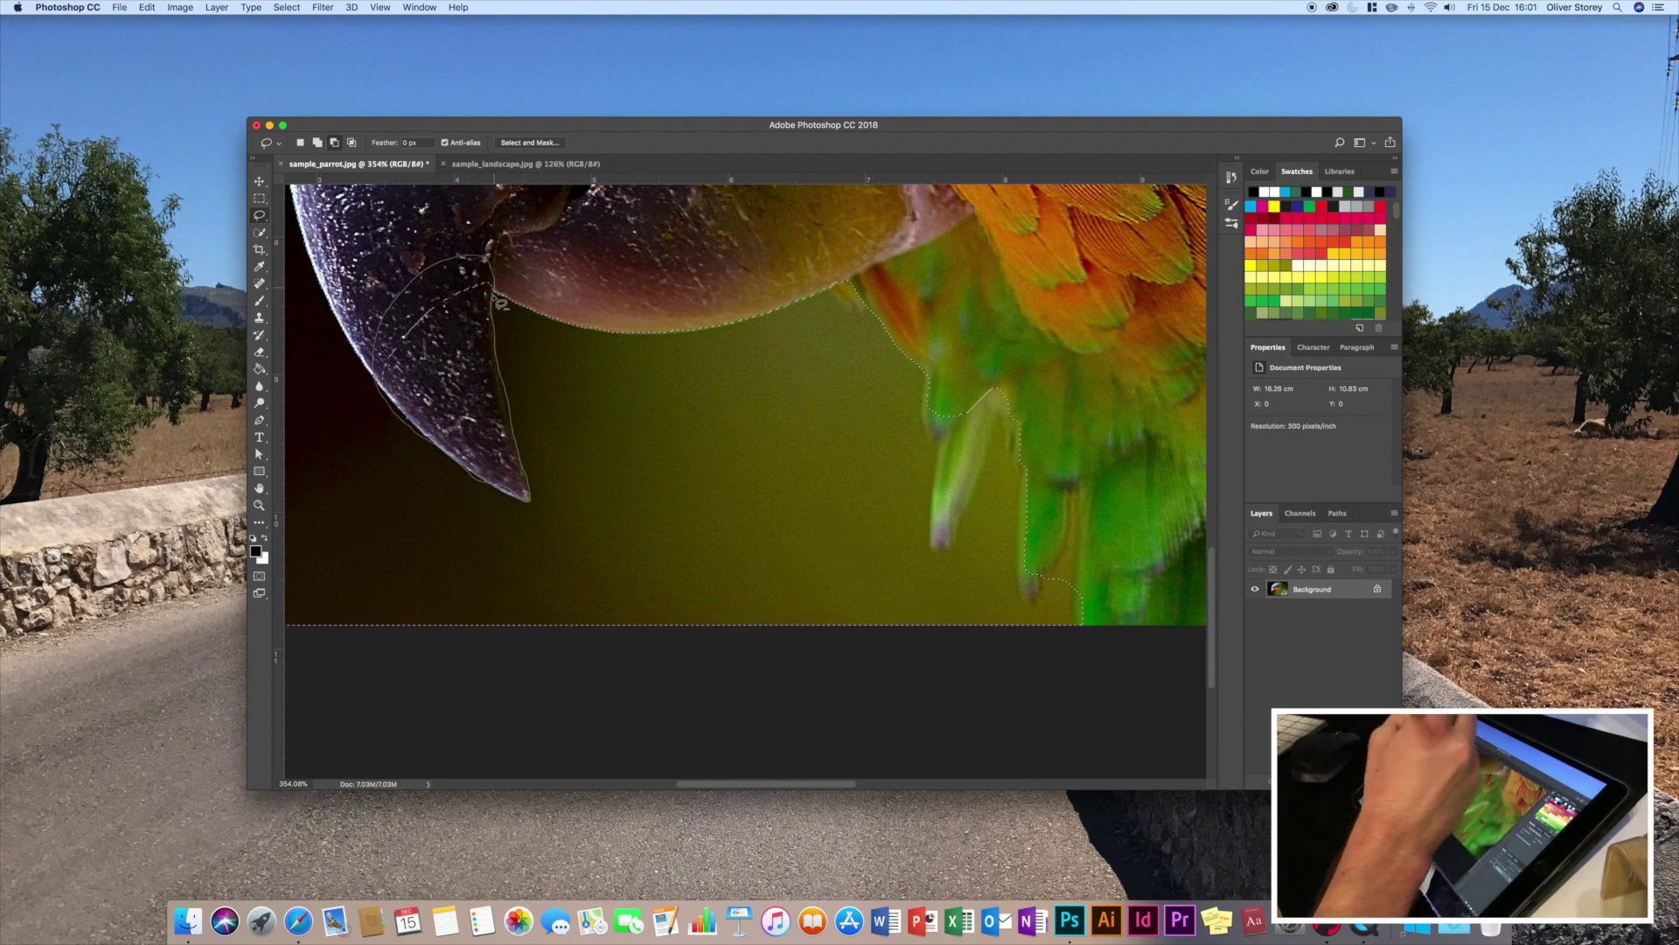
{"action": "left_click_drag", "start_coordinate": [498, 306], "coordinate": [495, 300]}
{"action": "mouse_move", "coordinate": [923, 378]}
{"action": "left_mouse_down"}
{"action": "mouse_move", "coordinate": [937, 551]}
{"action": "mouse_move", "coordinate": [1002, 425]}
{"action": "mouse_move", "coordinate": [1041, 608]}
{"action": "mouse_move", "coordinate": [1075, 599]}
{"action": "mouse_move", "coordinate": [1081, 622]}
{"action": "left_mouse_up"}
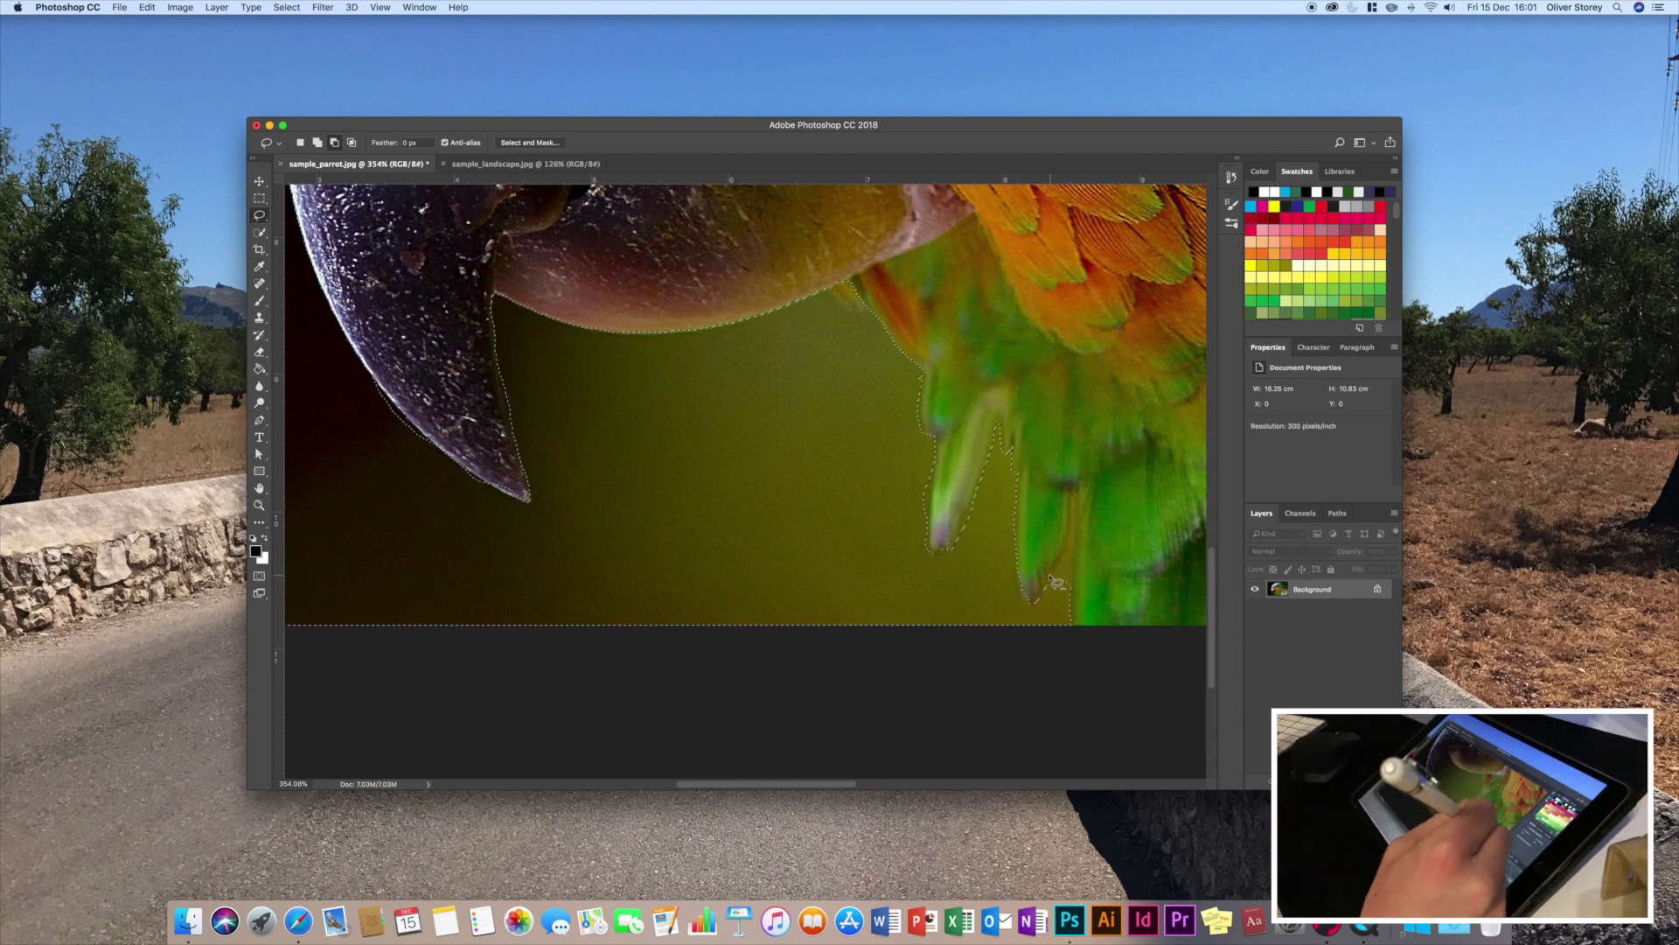
{"action": "mouse_move", "coordinate": [1036, 602]}
{"action": "left_mouse_down"}
{"action": "mouse_move", "coordinate": [1074, 503]}
{"action": "mouse_move", "coordinate": [1041, 600]}
{"action": "left_mouse_up"}
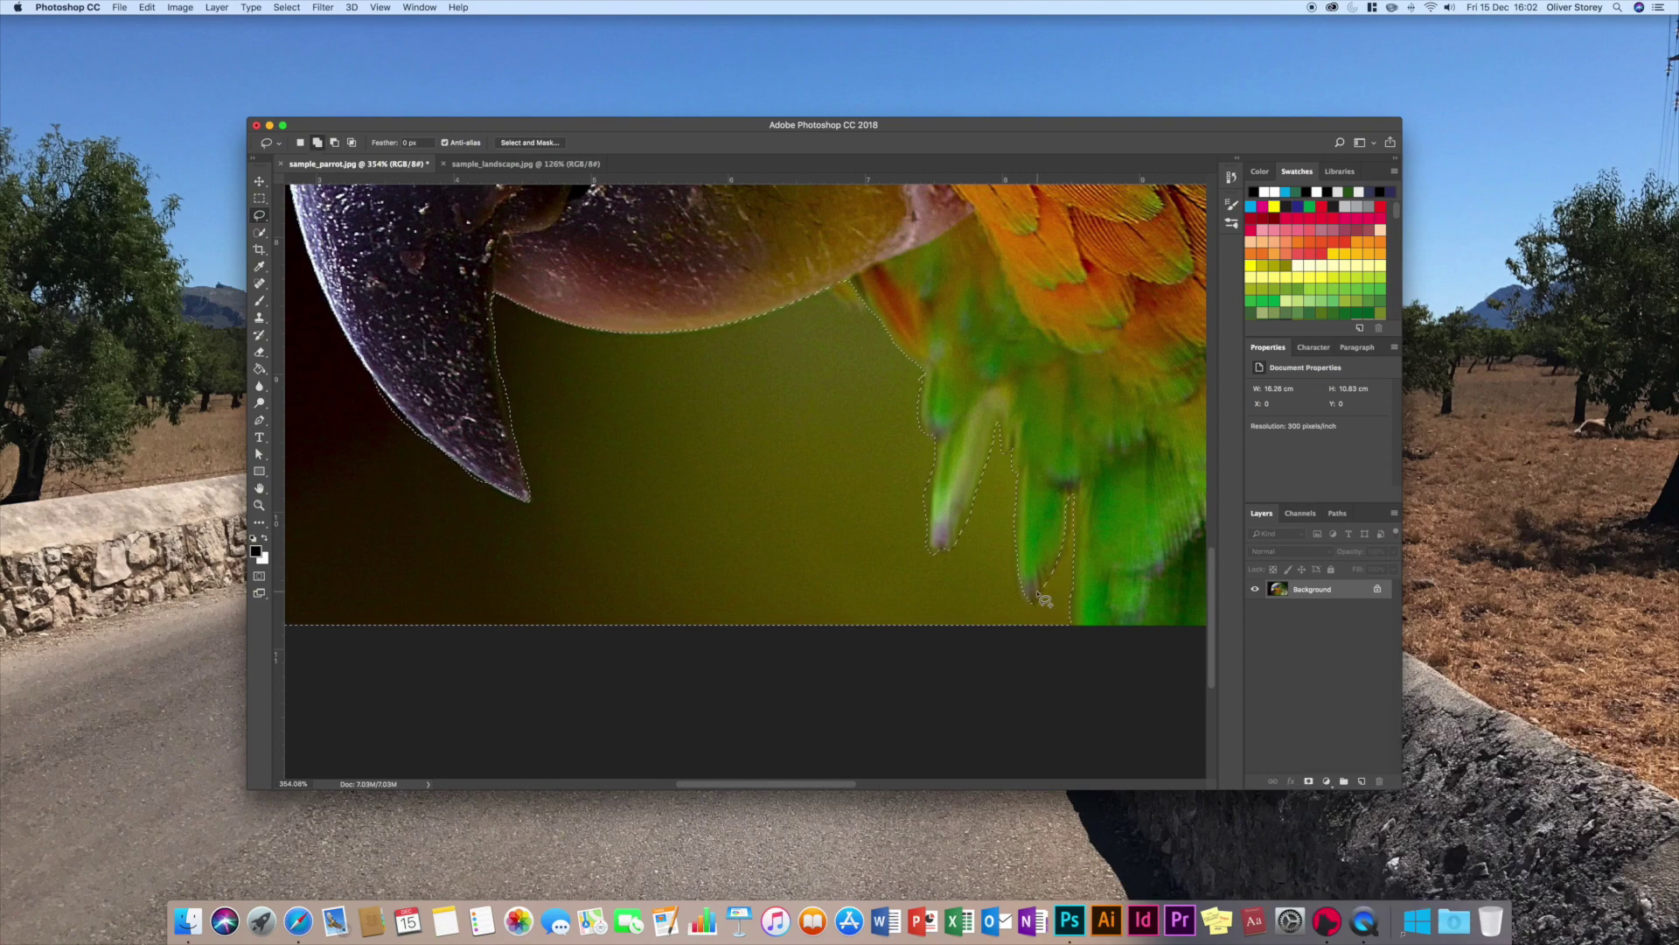
Step: At 100% view, invert the selection to the parrot, mask out the background, then switch to sample_landscape.jpg
{"action": "key", "text": "z"}
{"action": "key", "text": "super+1"}
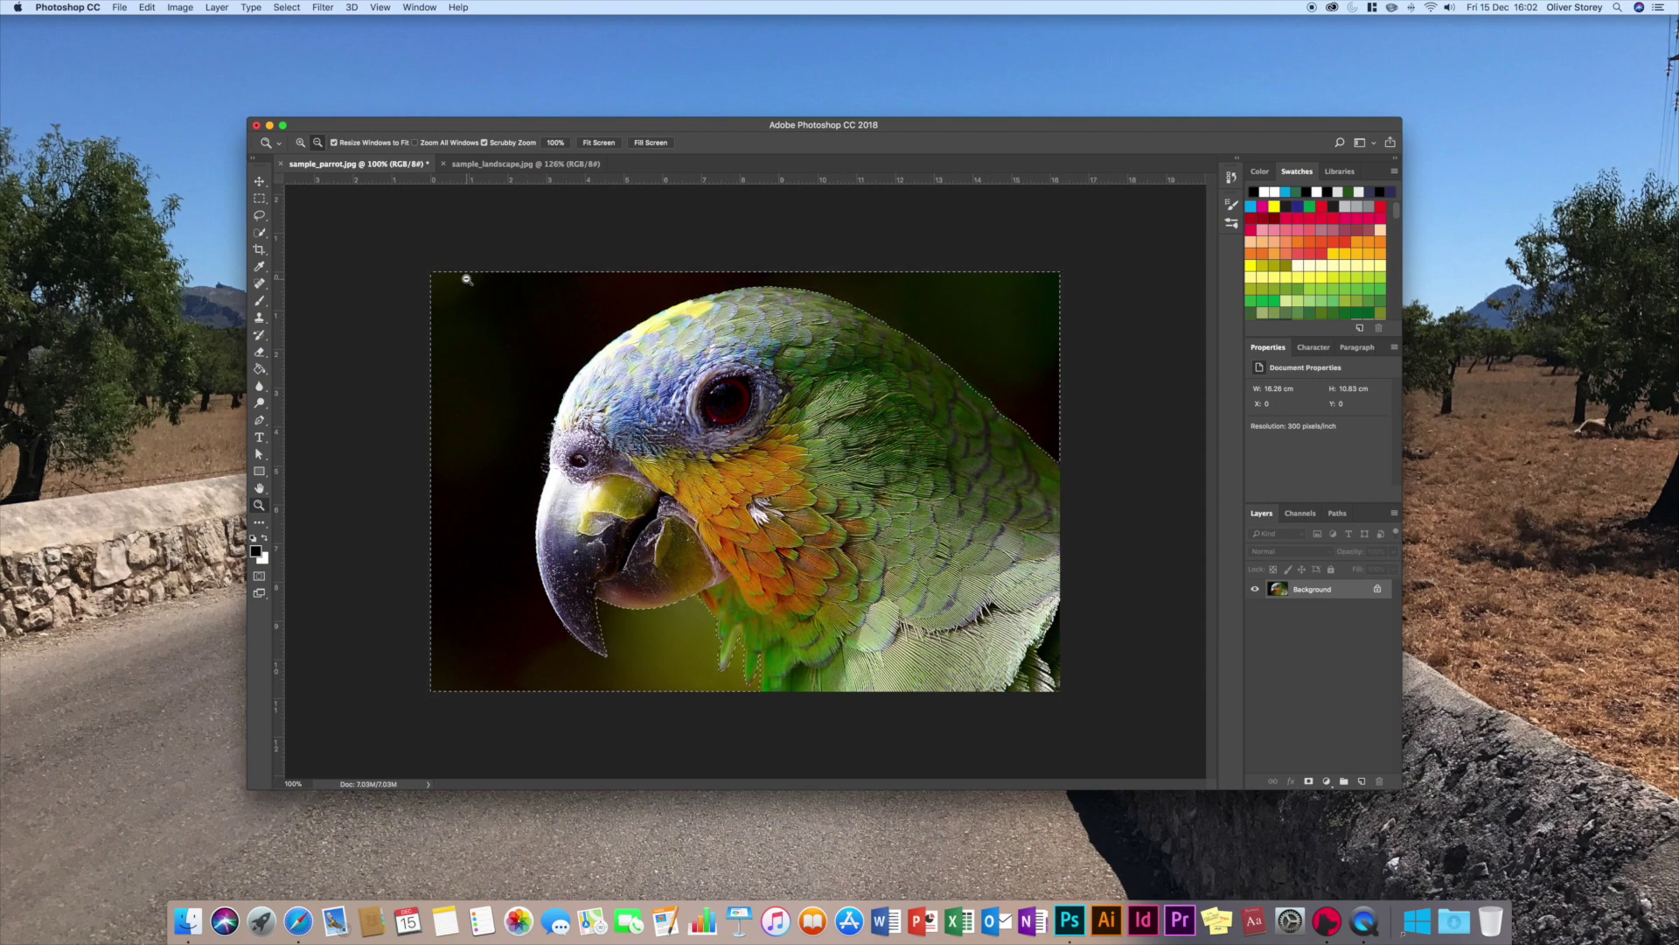
{"action": "key", "text": "super+shift+i"}
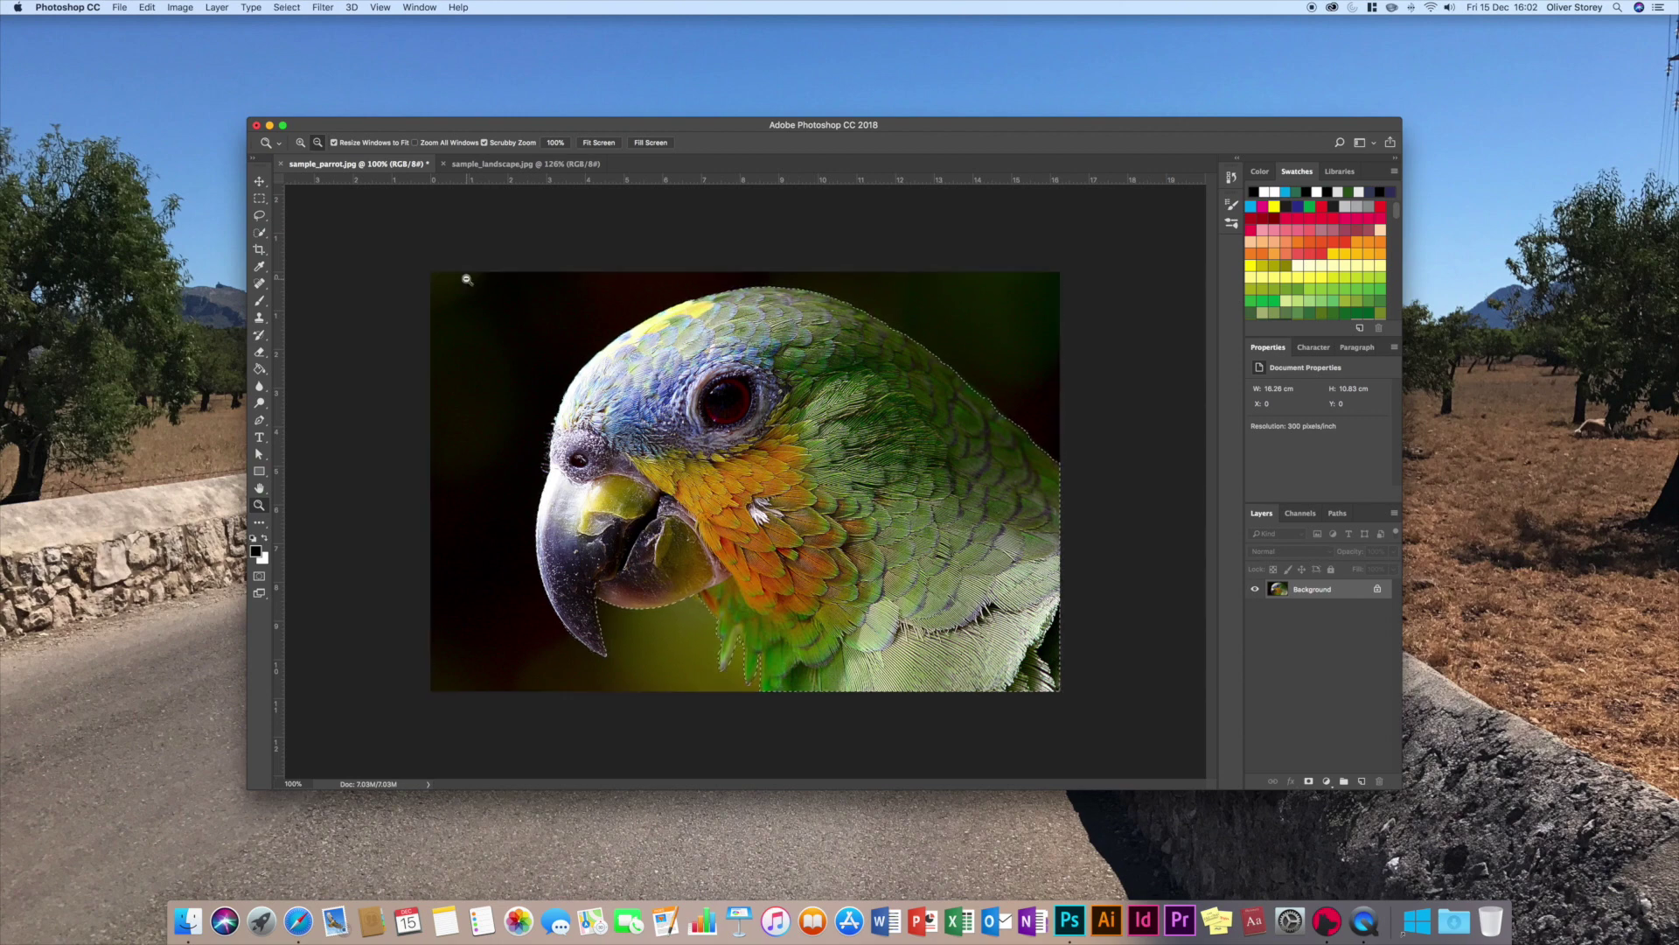
{"action": "left_click", "coordinate": [1308, 782]}
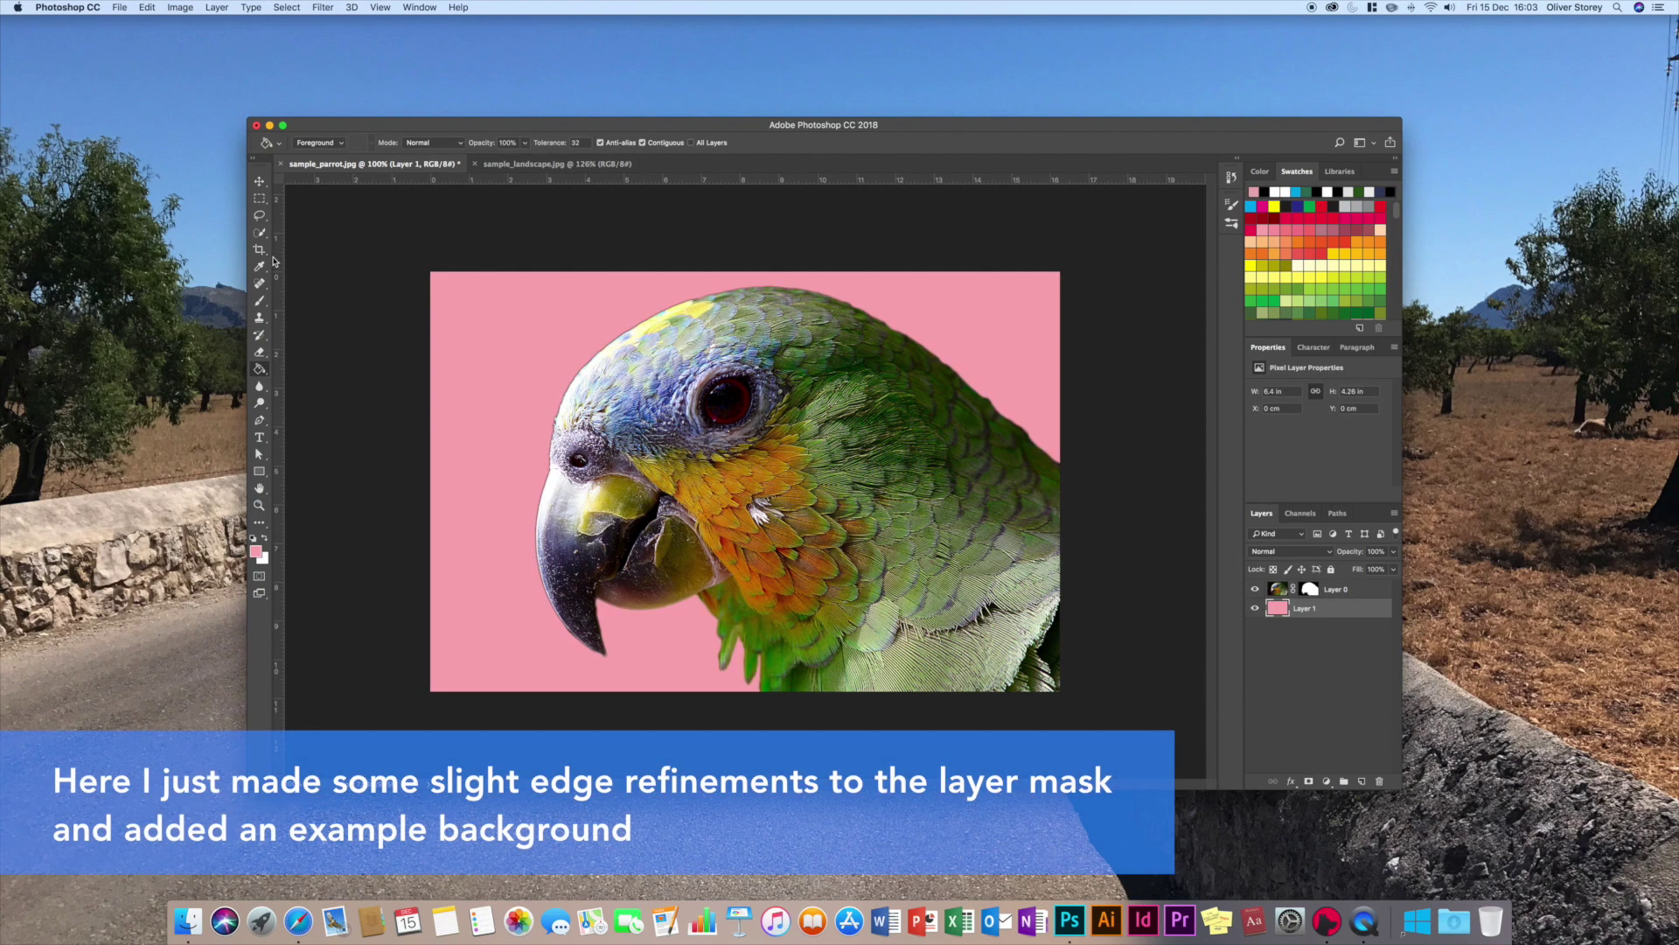
{"action": "left_click", "coordinate": [559, 164]}
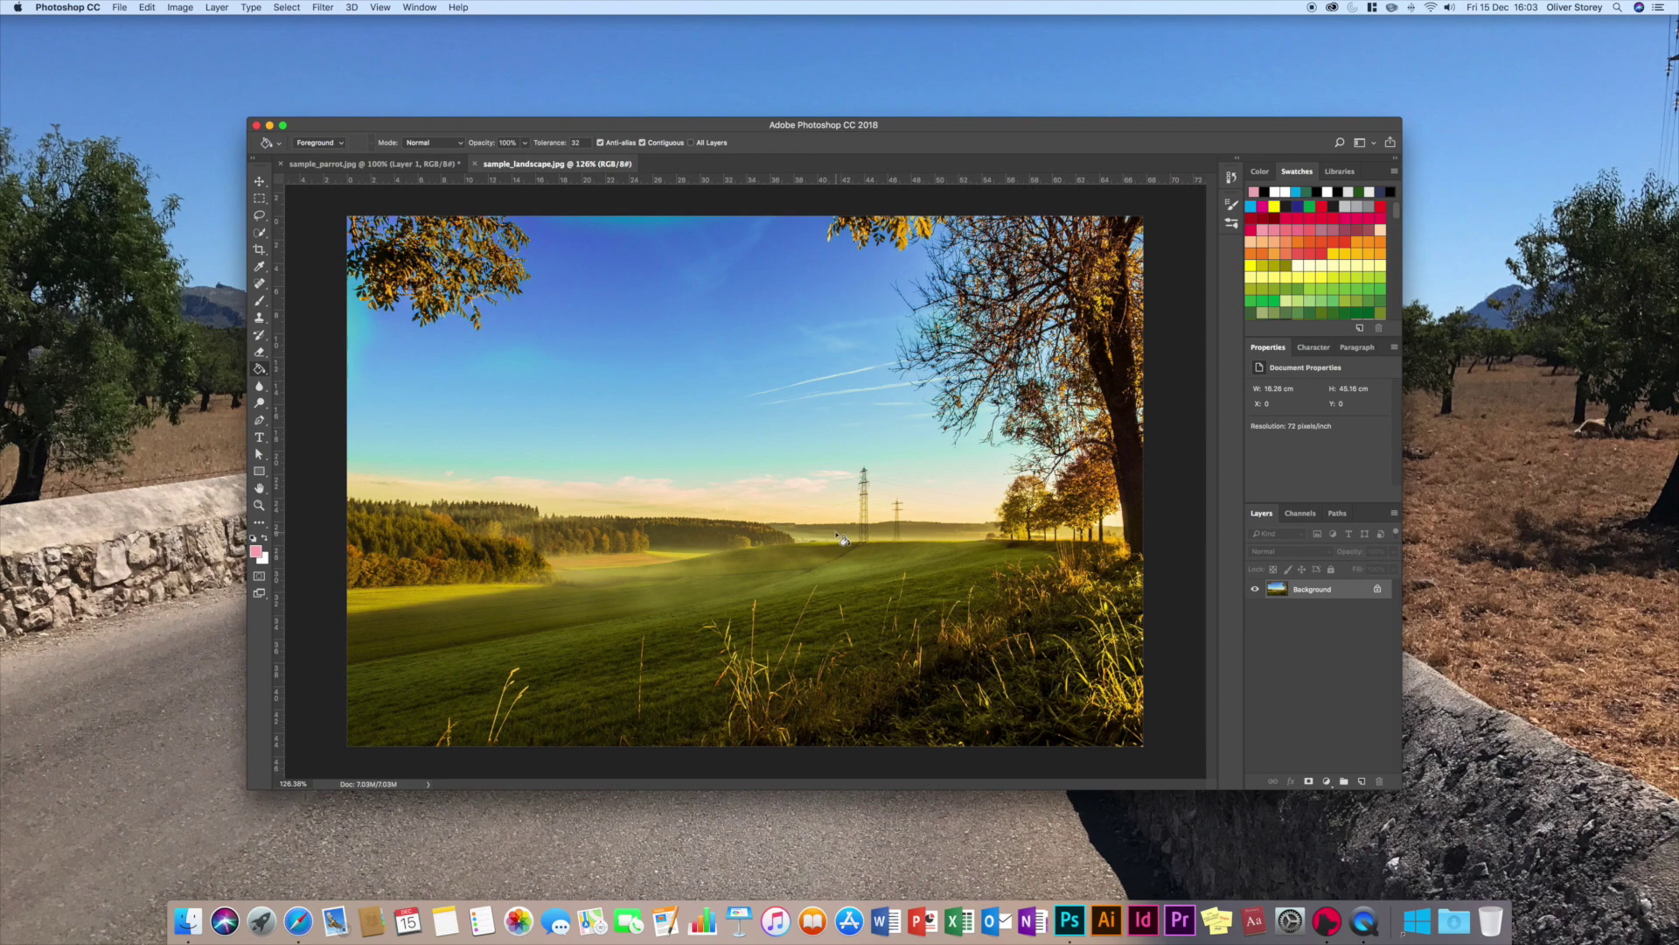
Step: Zoom in on the horizon and heal away the left and right pylons with the Spot Healing Brush
{"action": "left_click", "coordinate": [259, 504]}
{"action": "left_click_drag", "start_coordinate": [385, 510], "coordinate": [788, 789]}
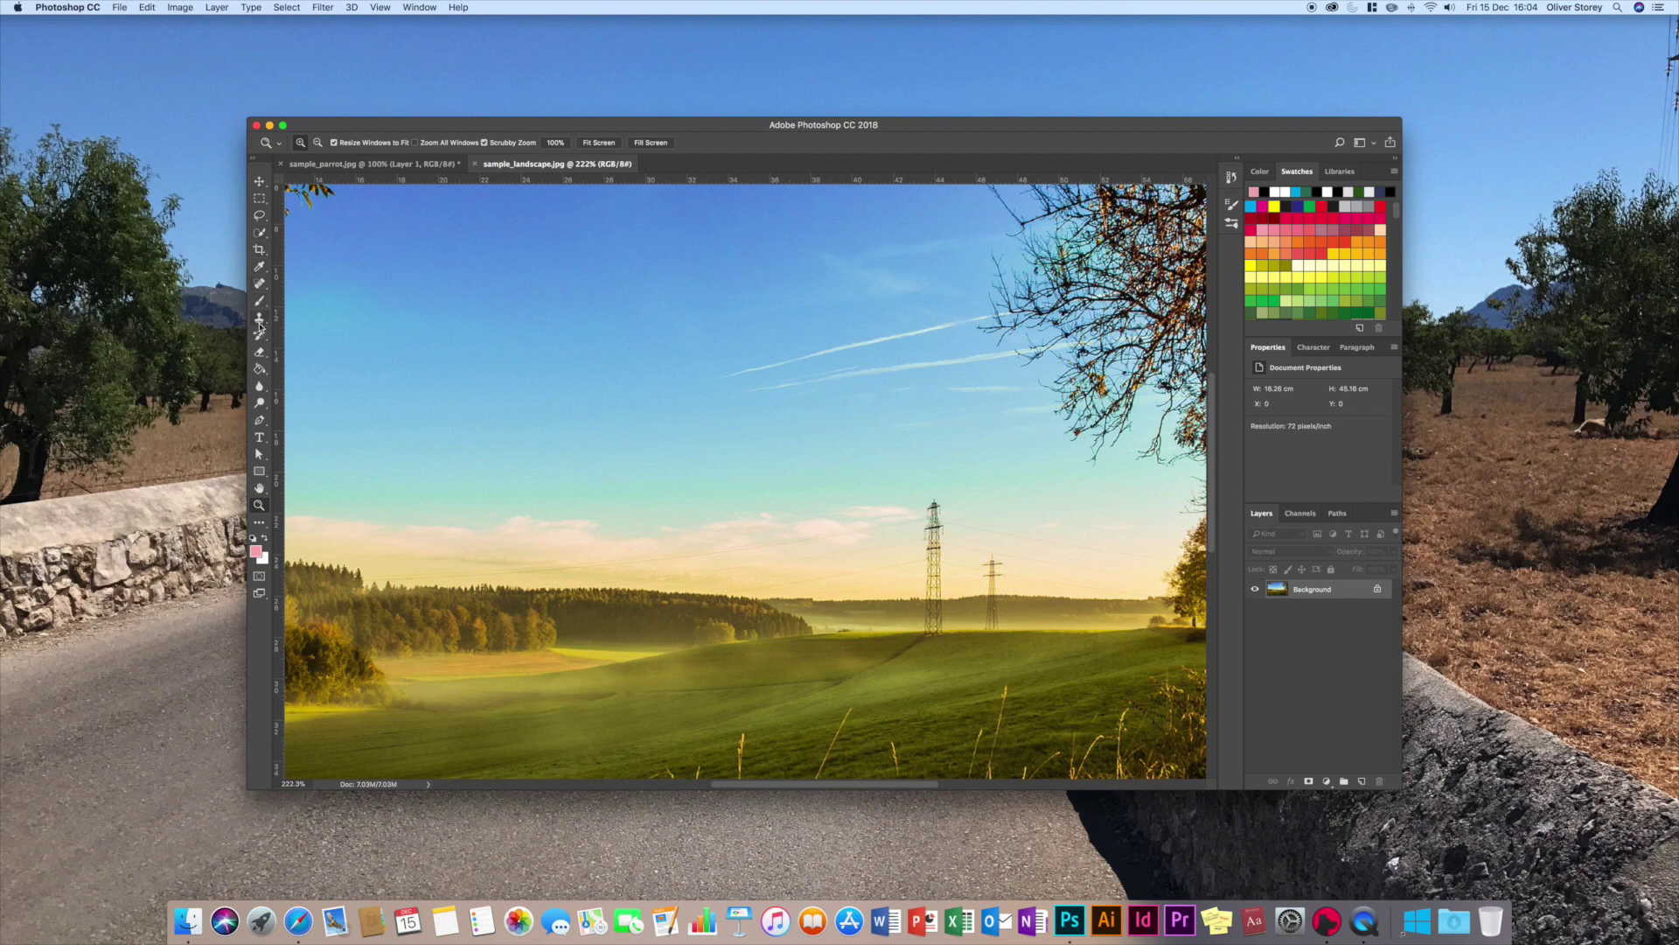
{"action": "left_click", "coordinate": [259, 282]}
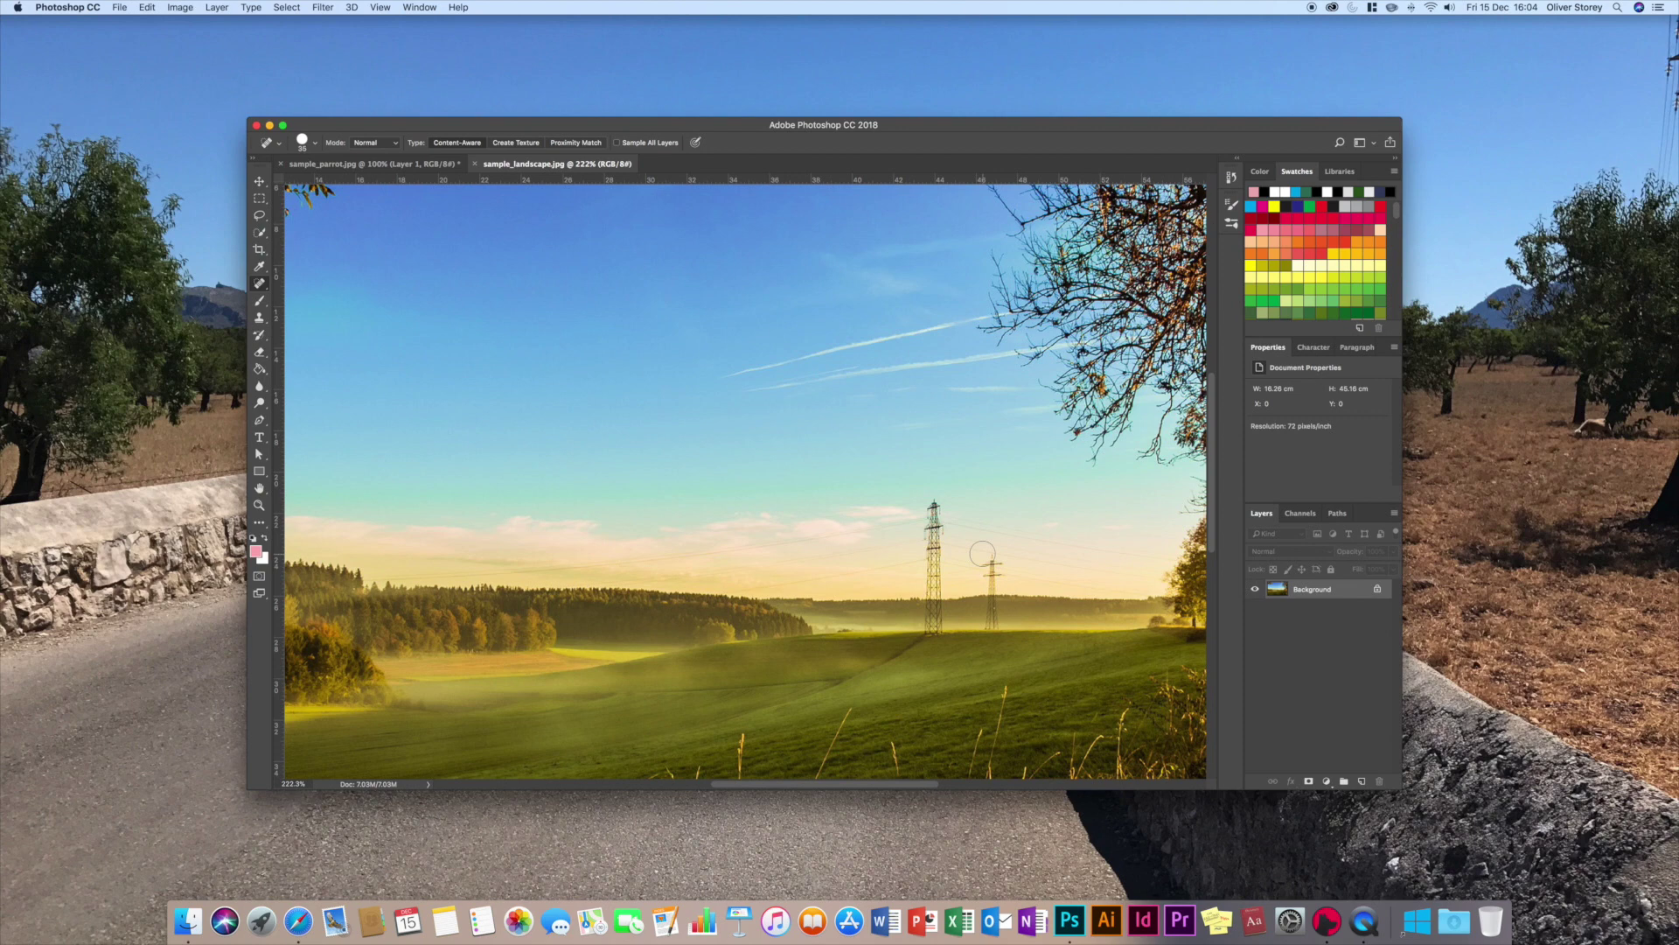
{"action": "left_click_drag", "start_coordinate": [933, 634], "coordinate": [934, 503]}
{"action": "left_click_drag", "start_coordinate": [990, 553], "coordinate": [986, 637]}
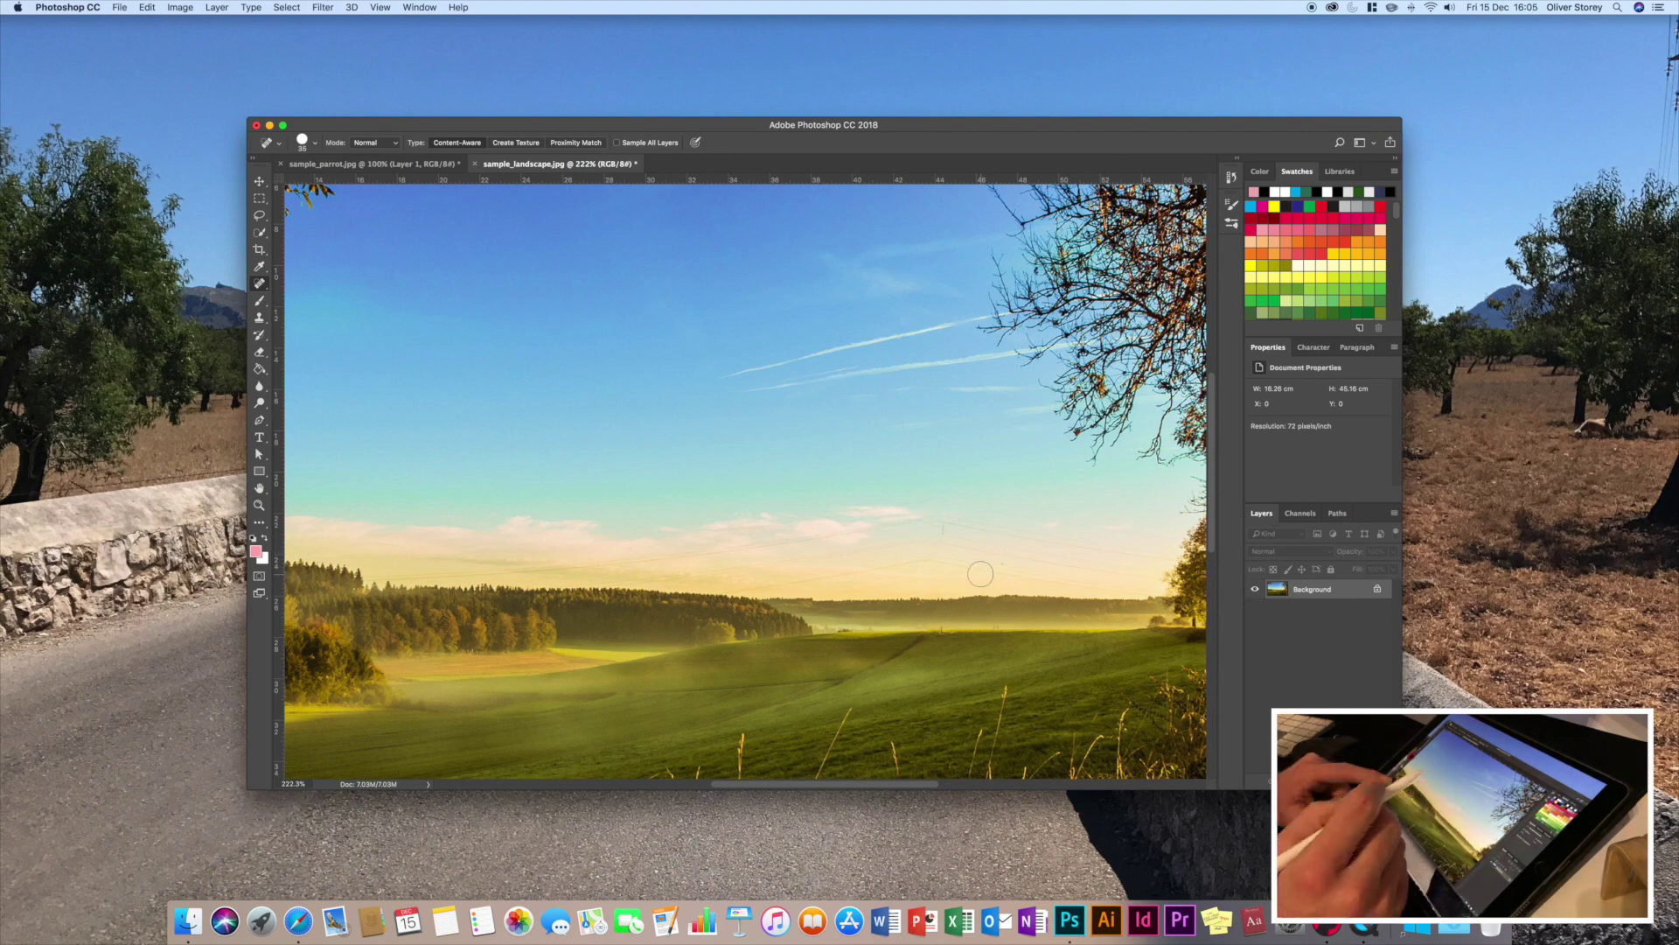
Step: Shrink the healing brush to 21 px and paint out the power lines along the horizon
{"action": "right_click", "coordinate": [838, 538]}
{"action": "left_click_drag", "start_coordinate": [883, 562], "coordinate": [877, 562]}
{"action": "left_click", "coordinate": [754, 548]}
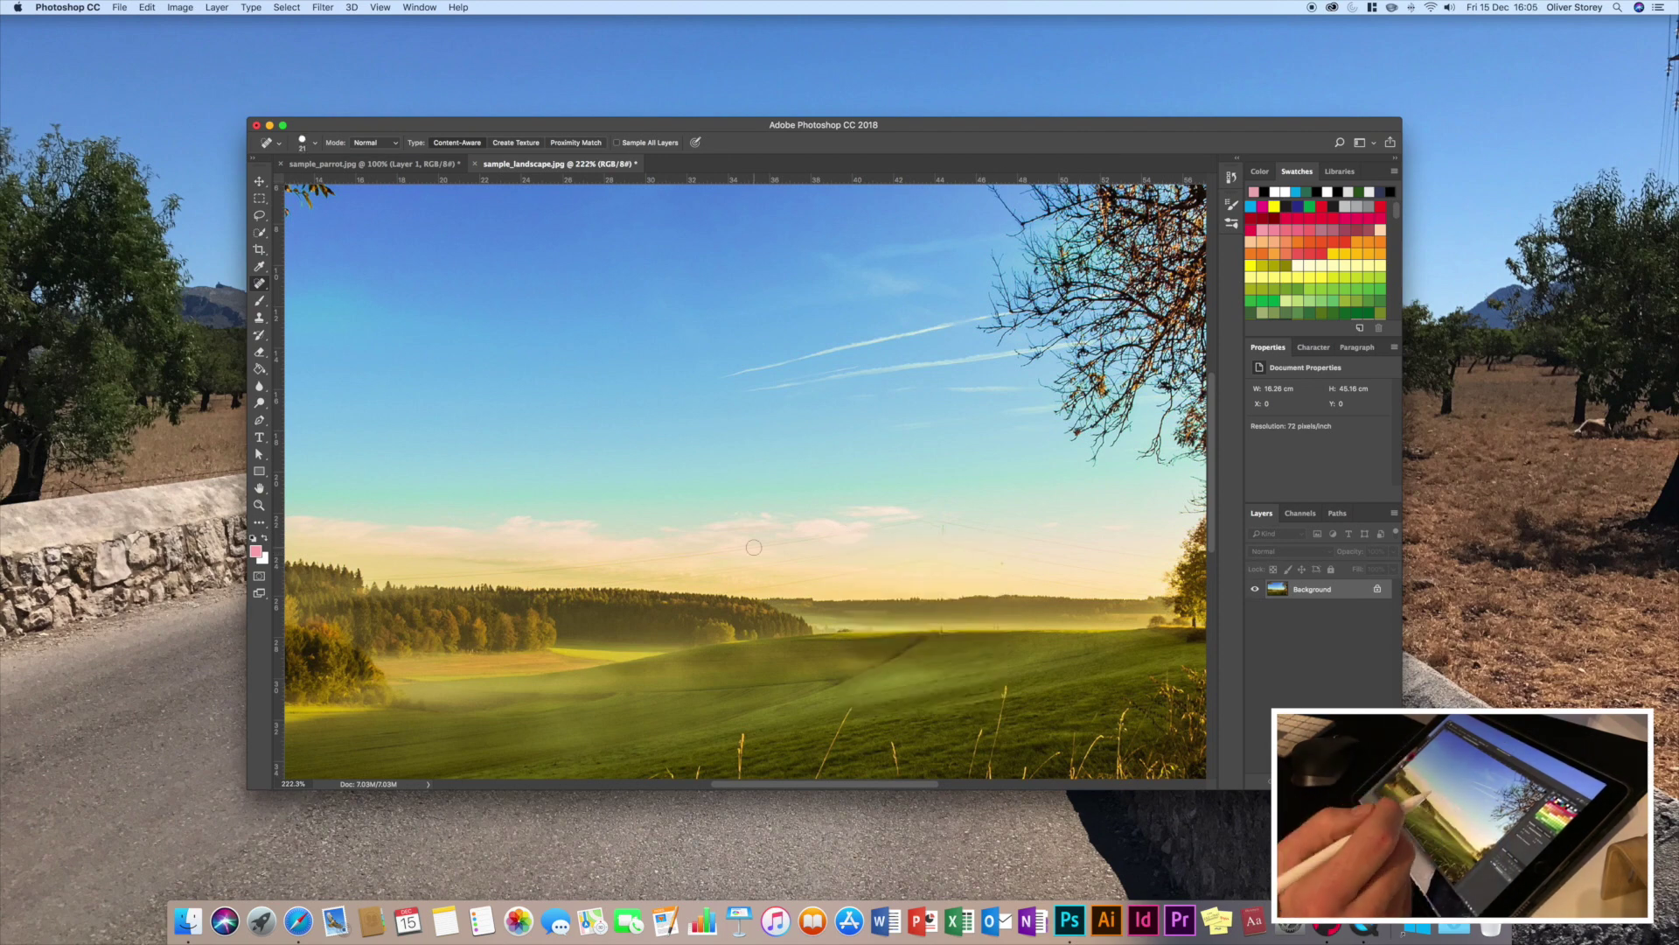
{"action": "mouse_move", "coordinate": [381, 579]}
{"action": "left_mouse_down"}
{"action": "mouse_move", "coordinate": [930, 520]}
{"action": "mouse_move", "coordinate": [1117, 551]}
{"action": "left_mouse_up"}
{"action": "left_click_drag", "start_coordinate": [937, 544], "coordinate": [1151, 582]}
{"action": "mouse_move", "coordinate": [729, 567]}
{"action": "left_mouse_down"}
{"action": "mouse_move", "coordinate": [855, 594]}
{"action": "mouse_move", "coordinate": [1086, 583]}
{"action": "left_mouse_up"}
{"action": "left_click_drag", "start_coordinate": [940, 554], "coordinate": [1018, 577]}
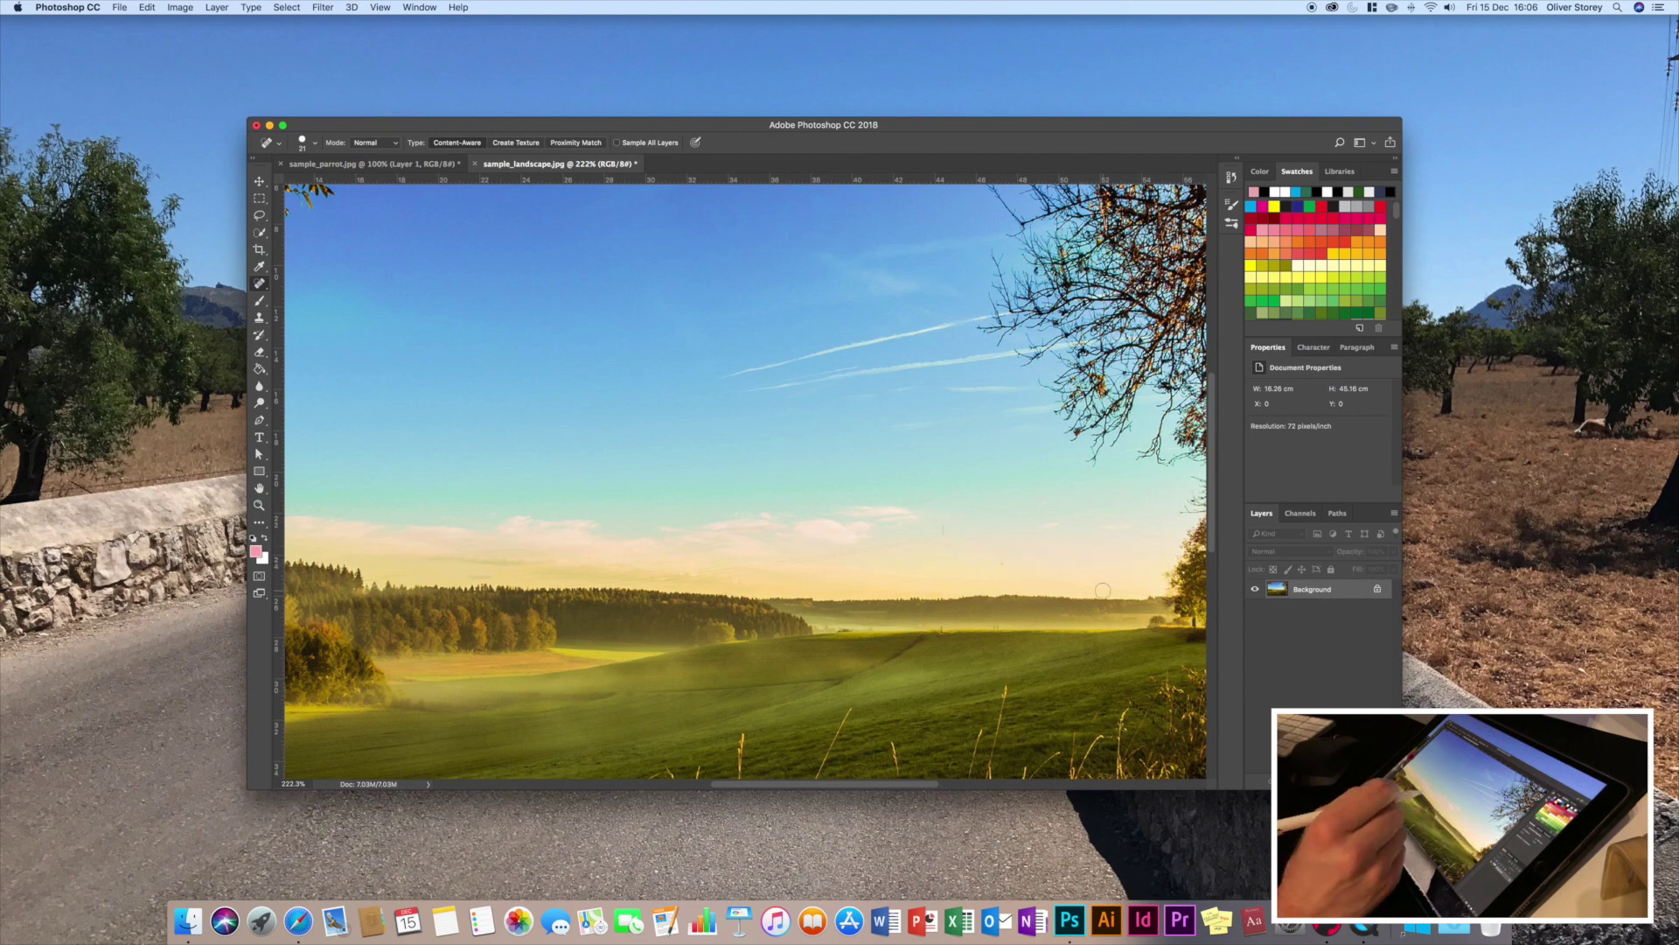
{"action": "left_click_drag", "start_coordinate": [779, 557], "coordinate": [819, 567]}
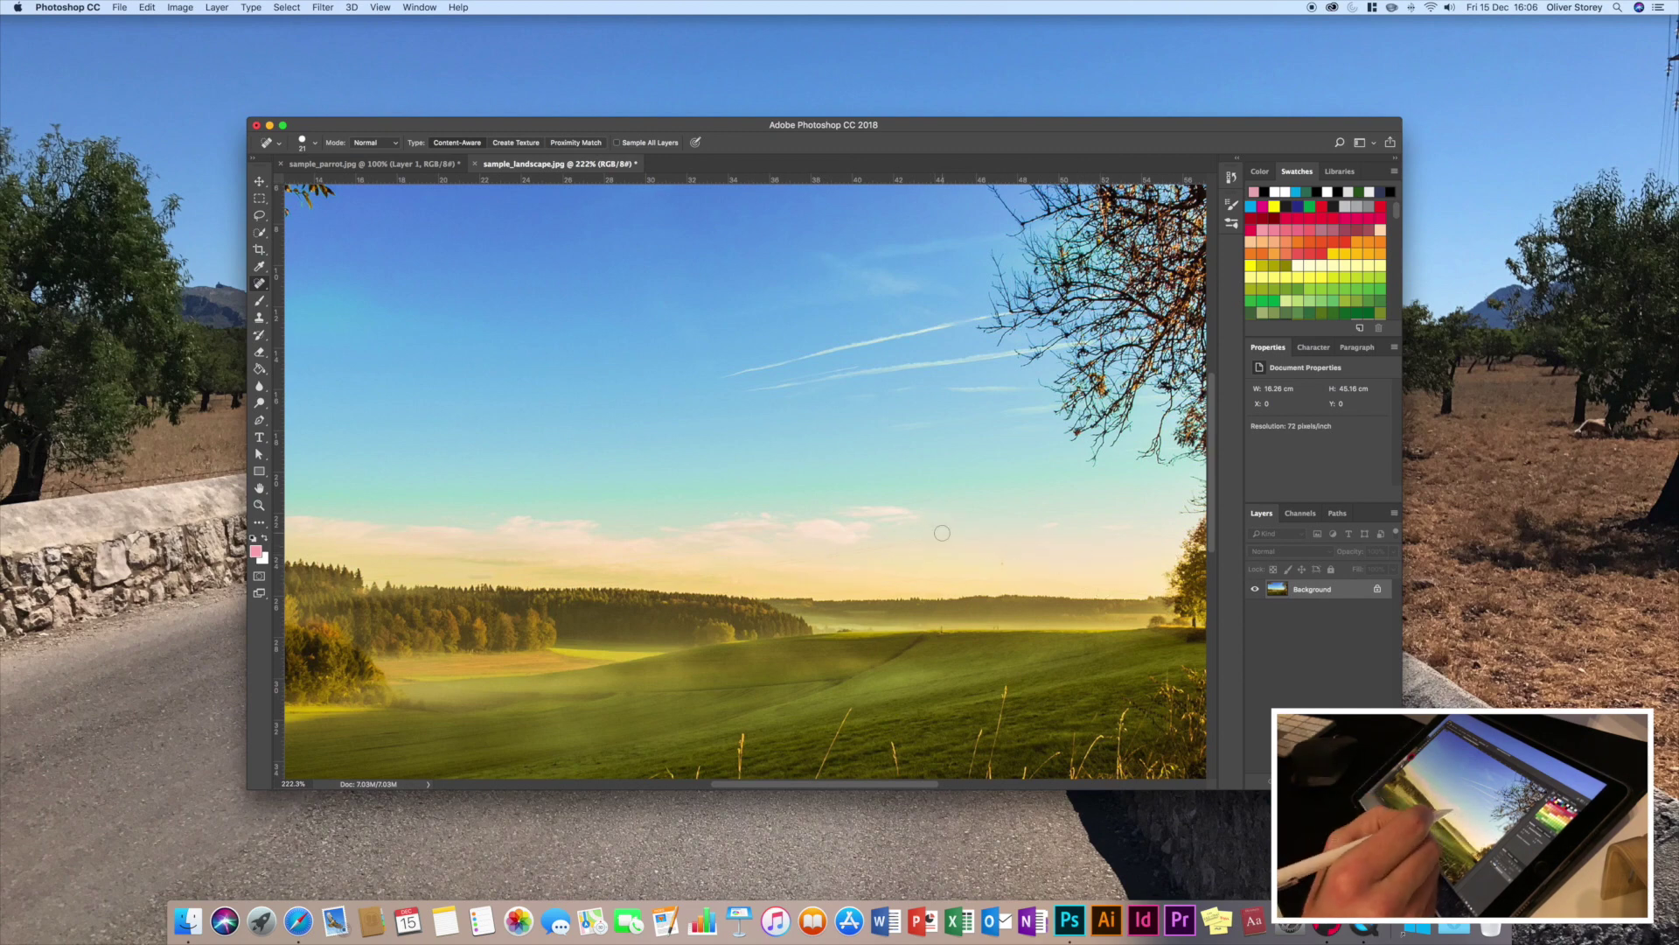
{"action": "left_click_drag", "start_coordinate": [927, 529], "coordinate": [1093, 553]}
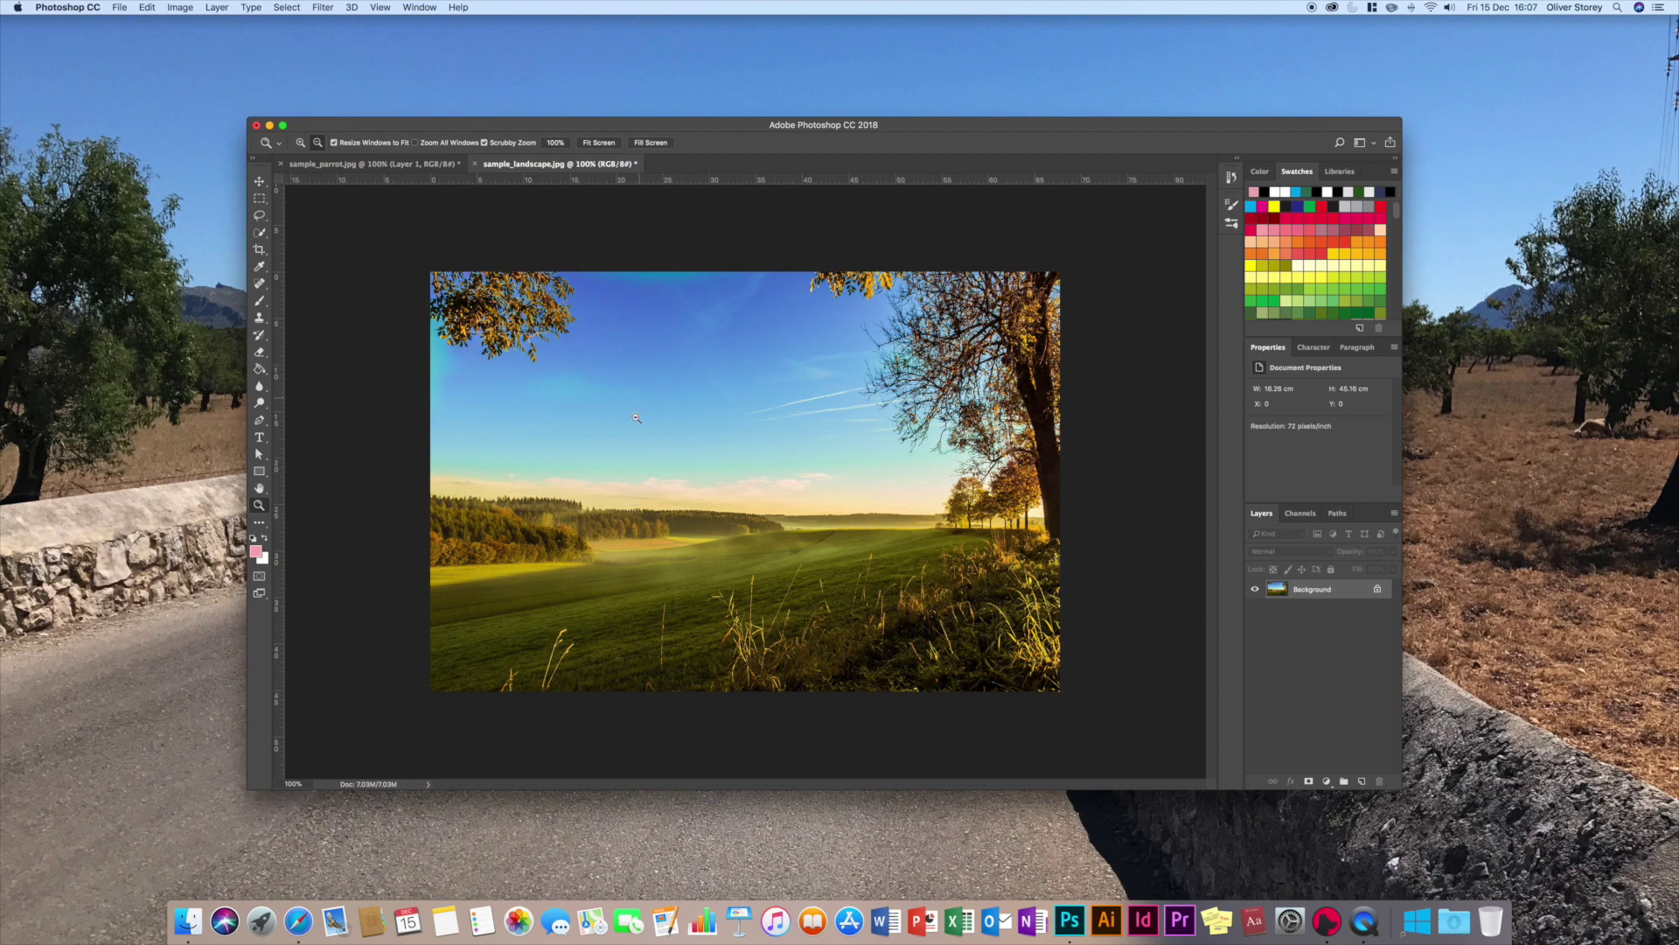
Step: Brush a Quick Selection across the sky, starting from the upper left
{"action": "left_click", "coordinate": [260, 233]}
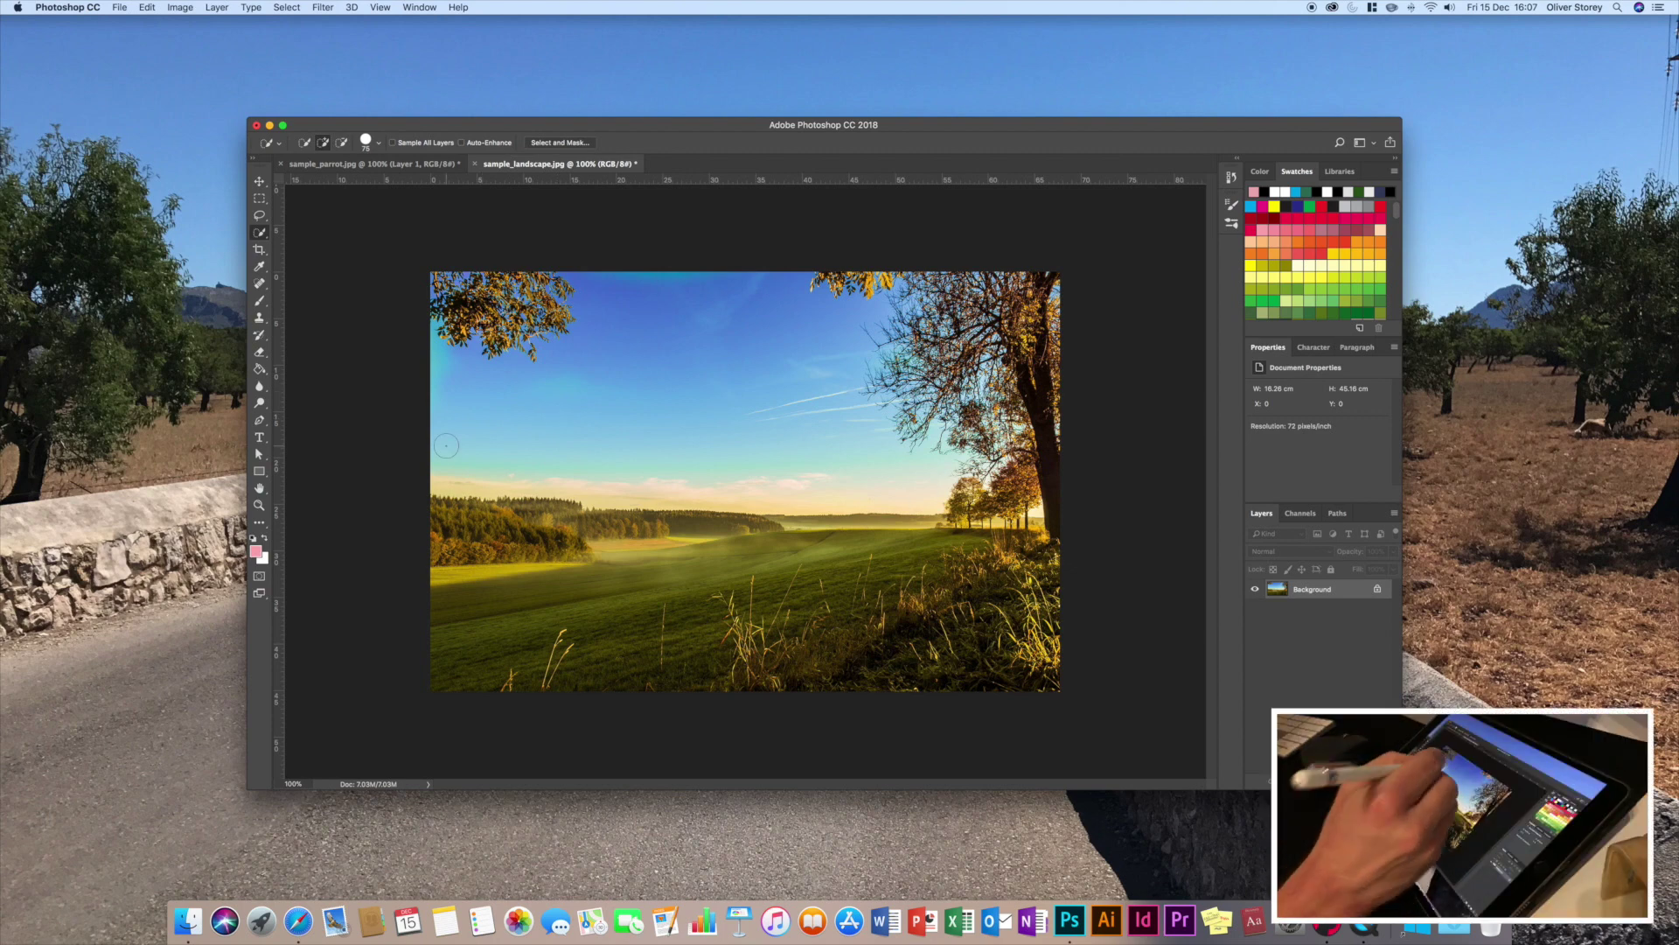
{"action": "left_click_drag", "start_coordinate": [447, 446], "coordinate": [754, 342]}
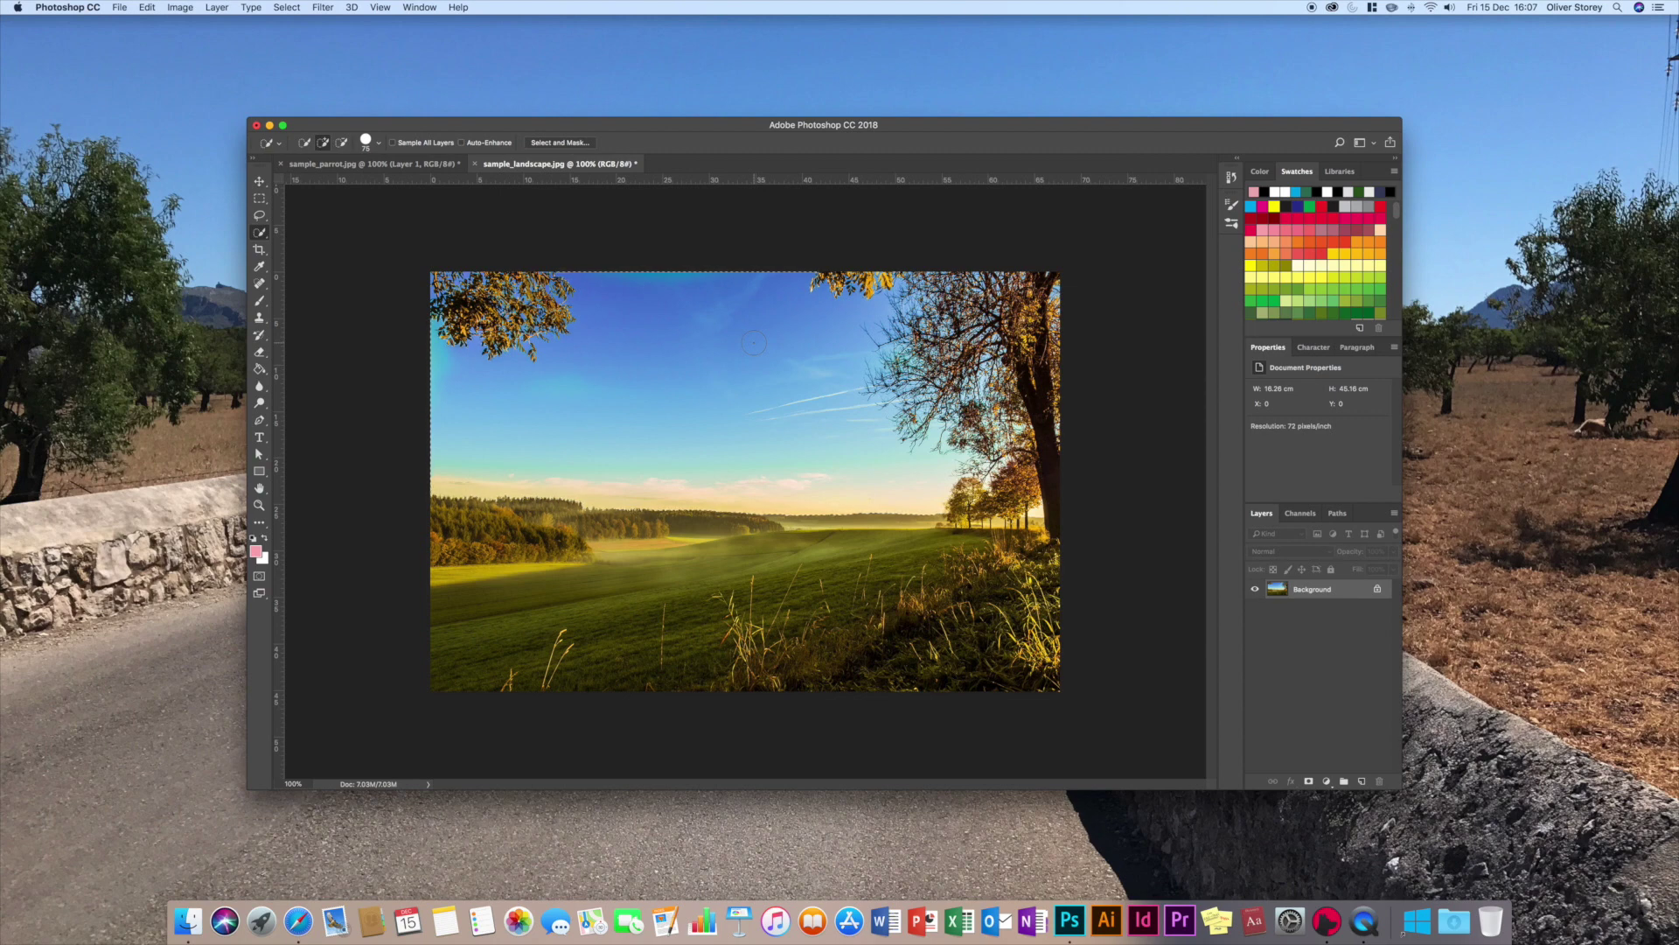
Step: Add a Hue/Saturation adjustment layer to the sky and drag Hue right to turn it purple
{"action": "left_click", "coordinate": [1325, 781]}
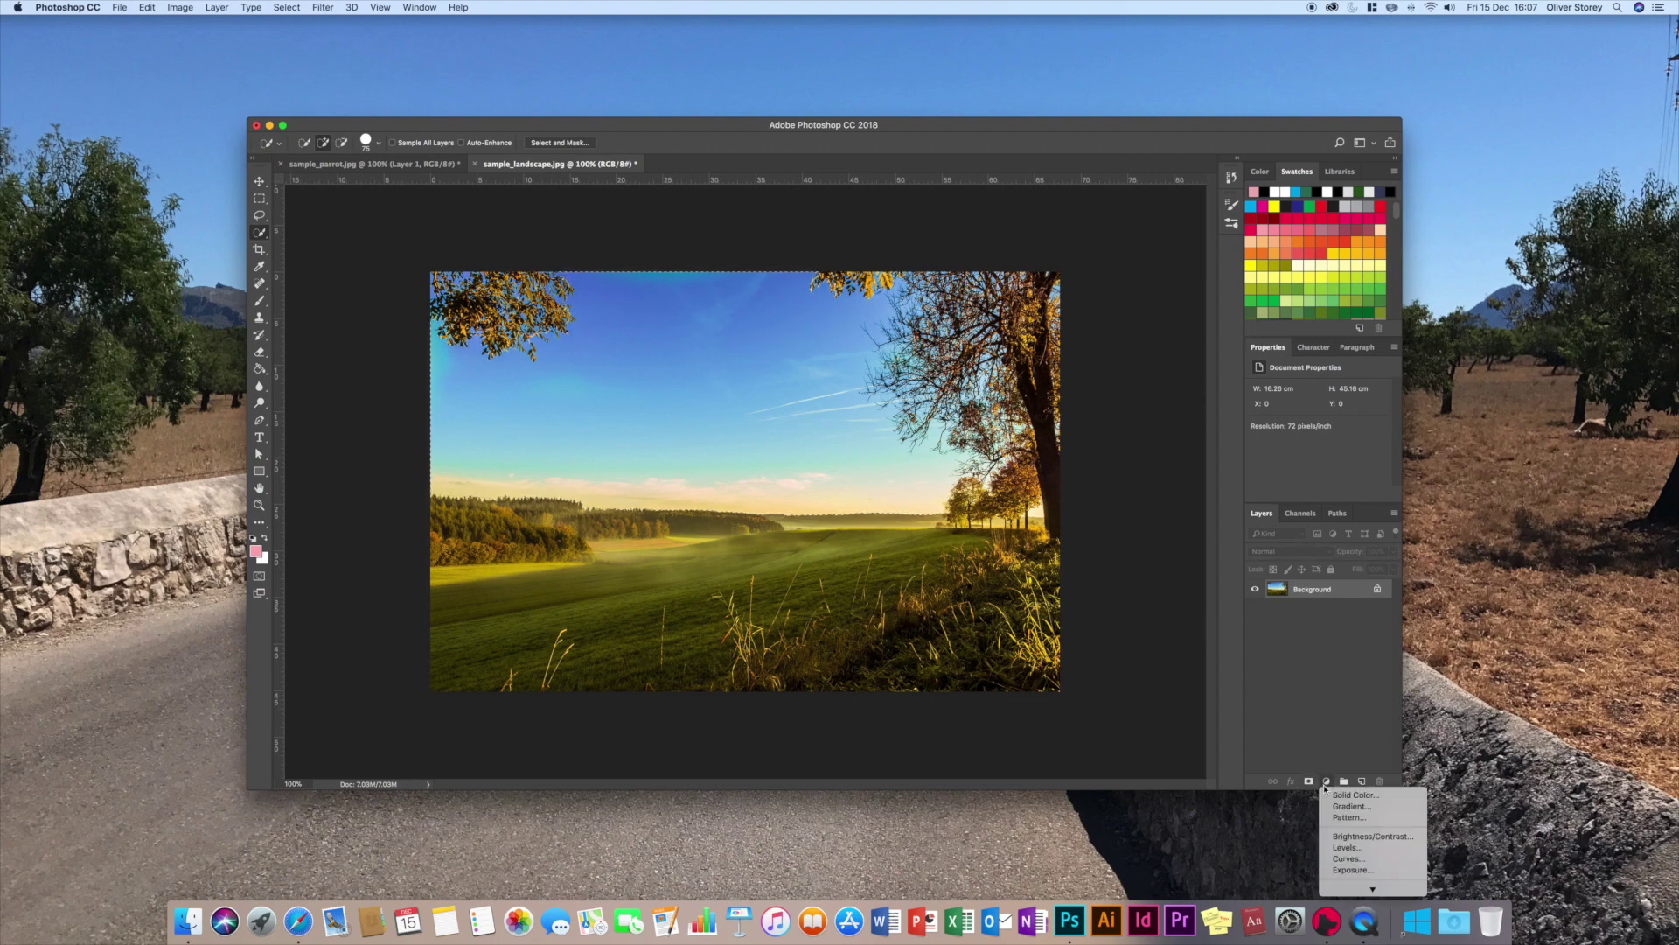
{"action": "scroll", "coordinate": [1357, 829], "scroll_direction": "down", "scroll_amount": 3}
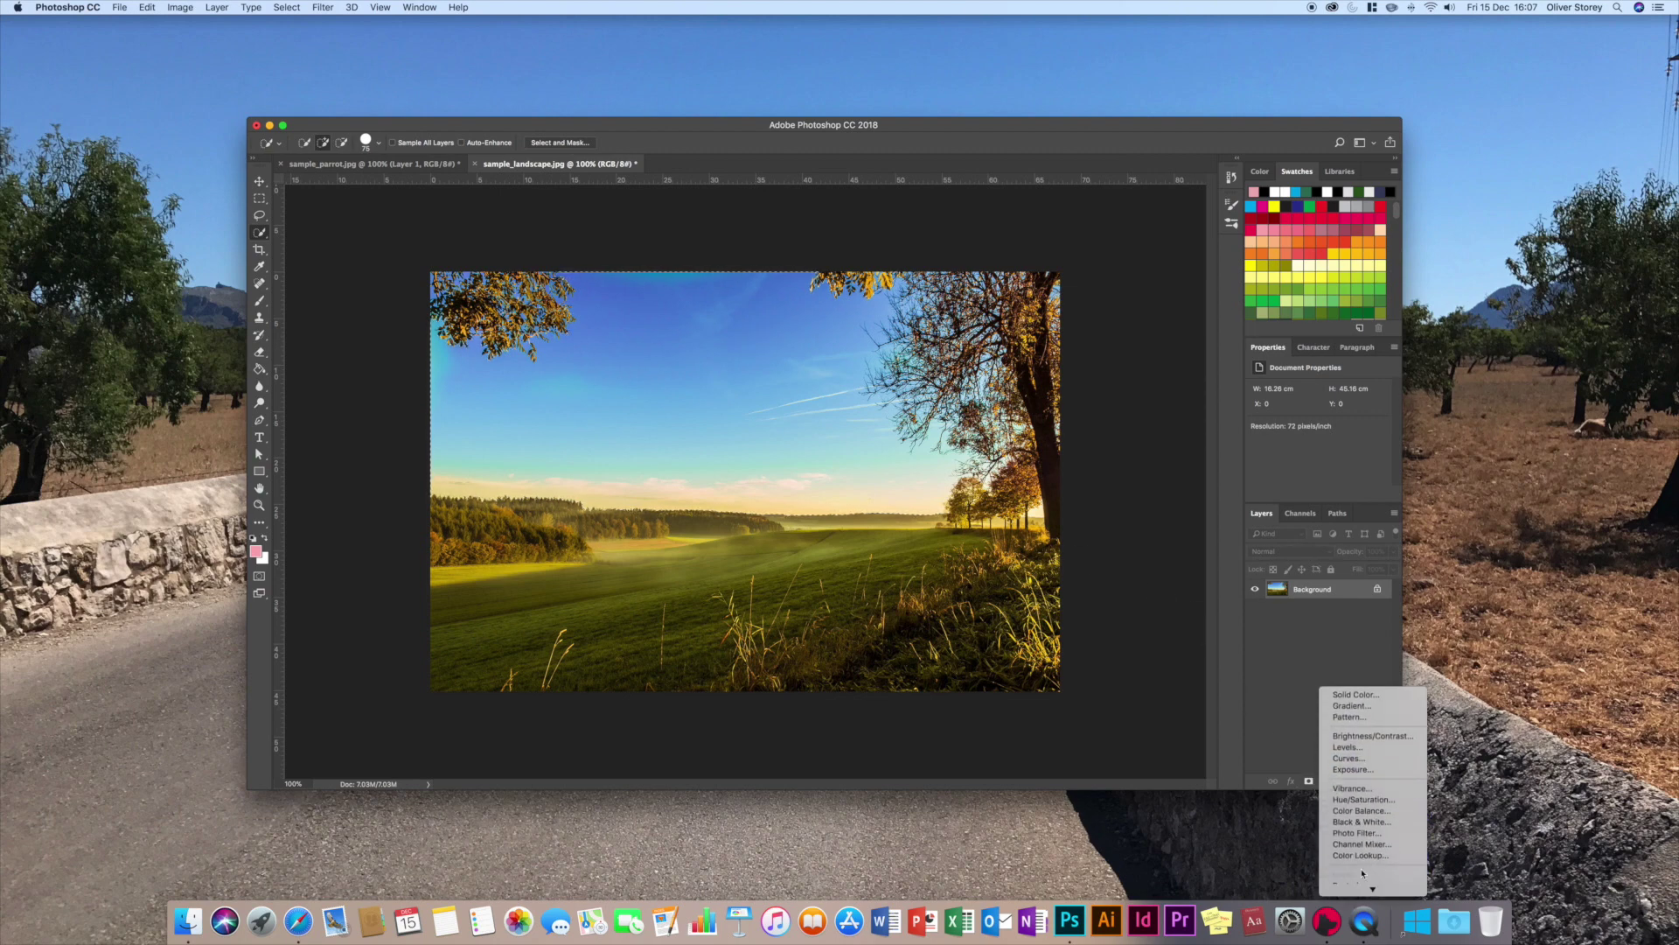
{"action": "left_click", "coordinate": [1372, 799]}
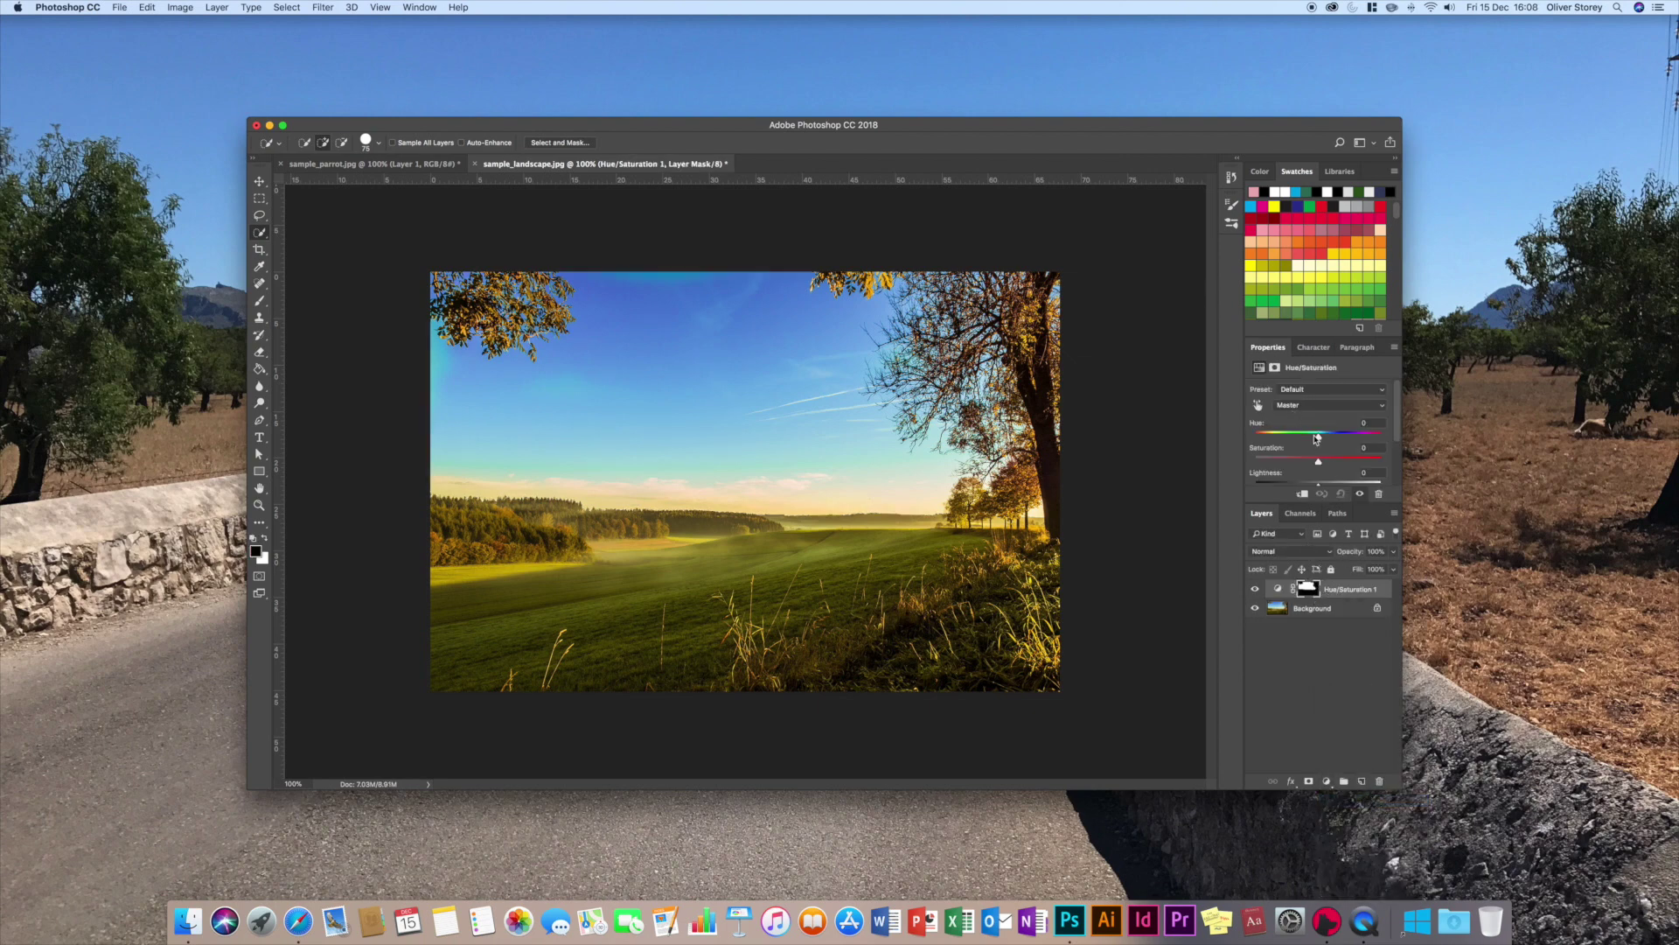
{"action": "mouse_move", "coordinate": [1320, 439]}
{"action": "left_mouse_down"}
{"action": "mouse_move", "coordinate": [1282, 433]}
{"action": "mouse_move", "coordinate": [1338, 435]}
{"action": "left_mouse_up"}
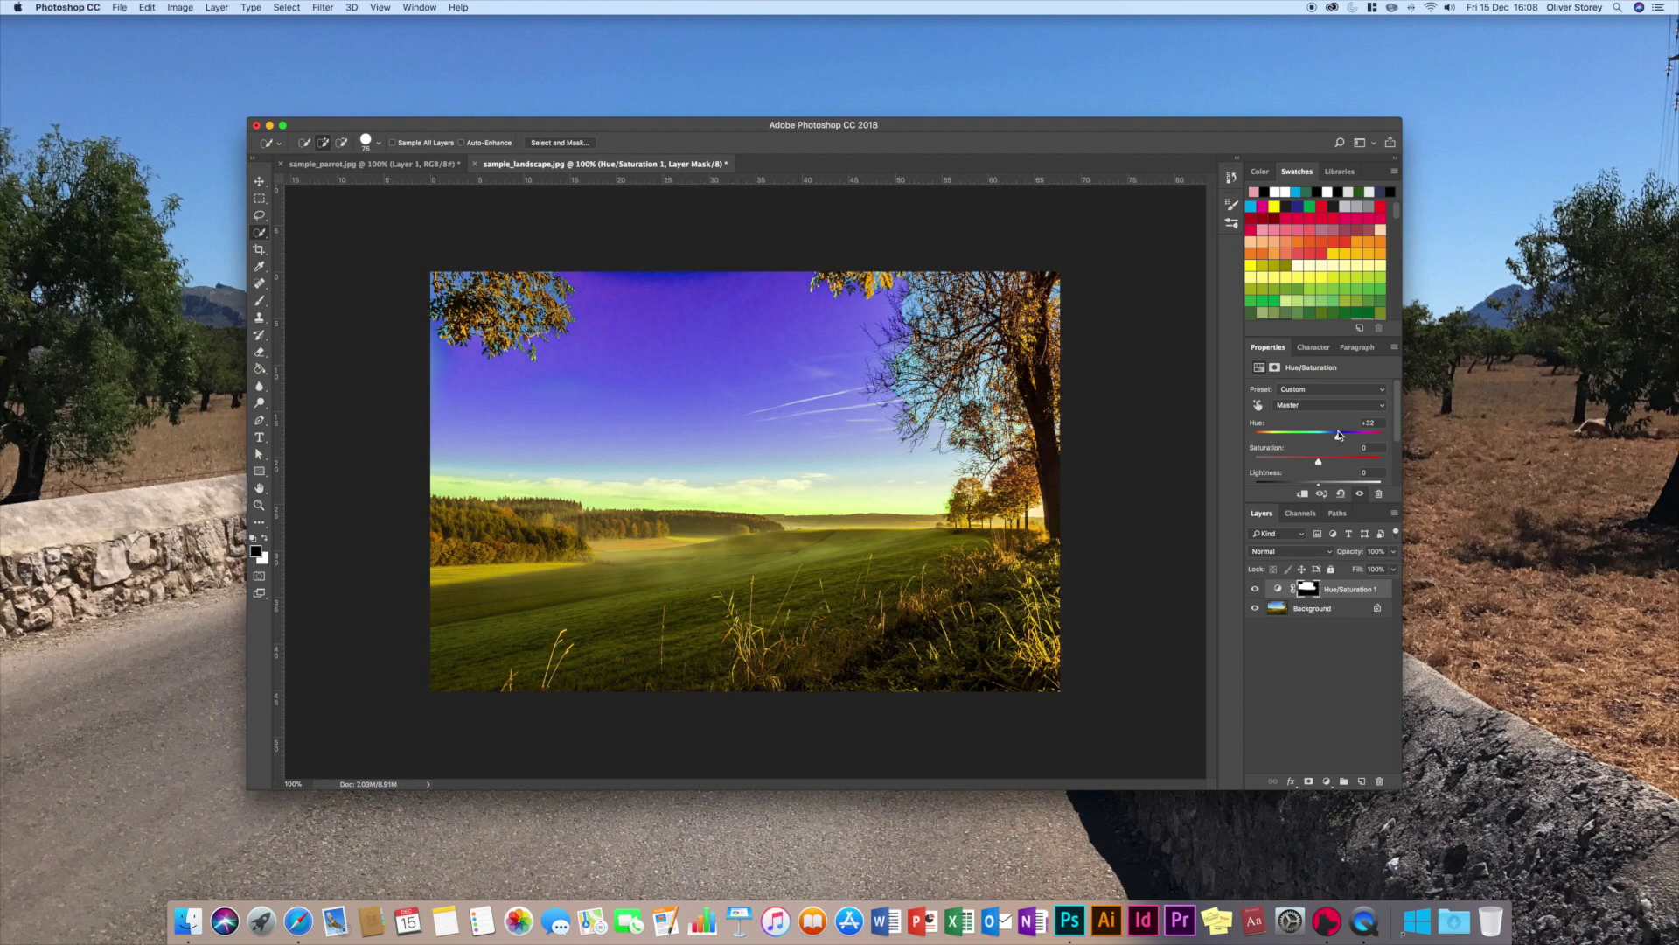